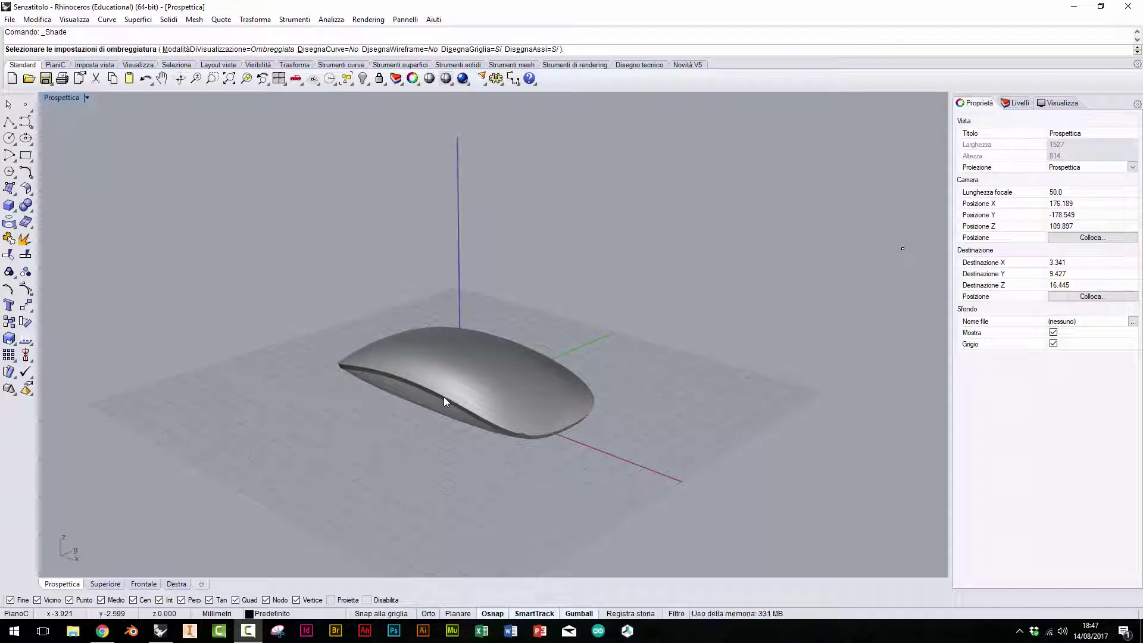
# Preview the models shaded, then return to the wireframe display.
pyautogui.scroll(-3, 444, 396)
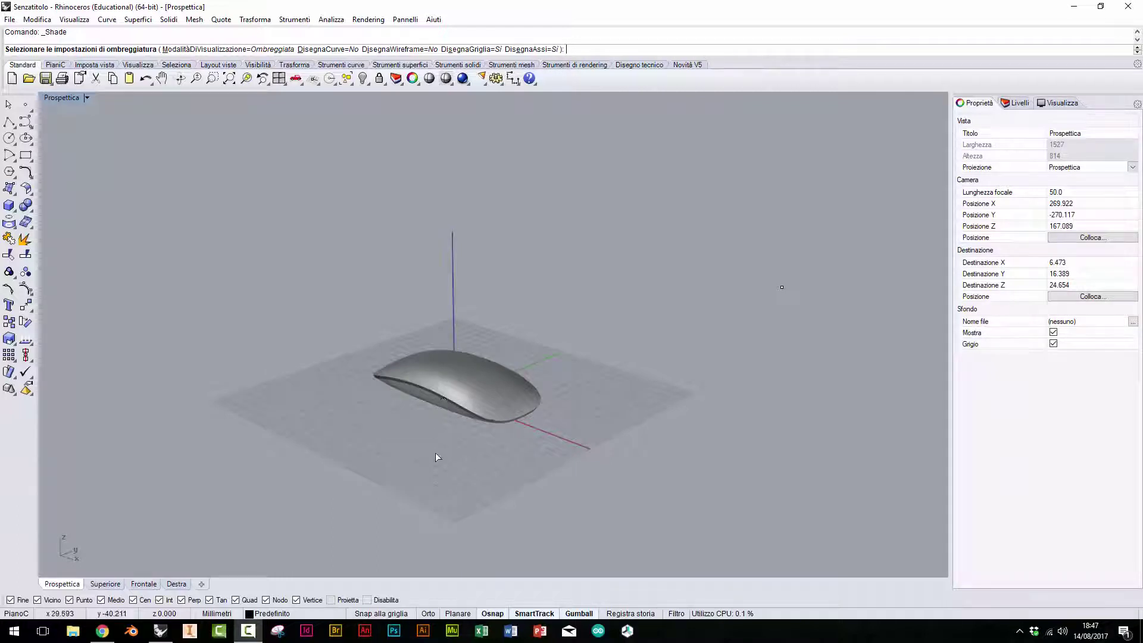
pyautogui.press('Escape')
pyautogui.moveTo(433, 452); pyautogui.dragTo(402, 458, button='right')
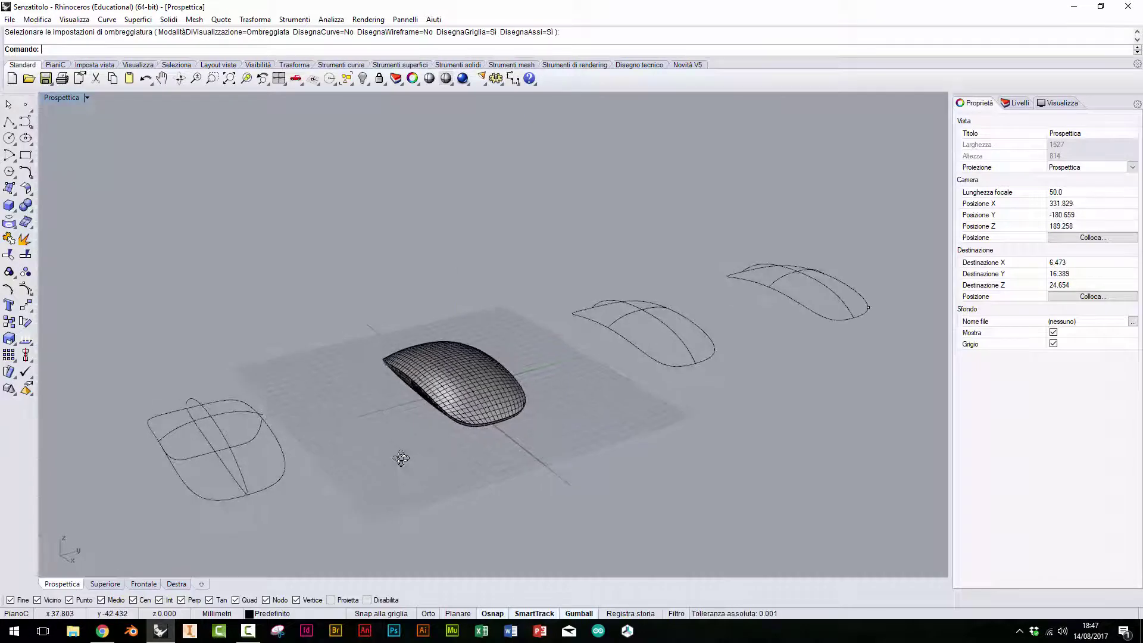
pyautogui.click(428, 78)
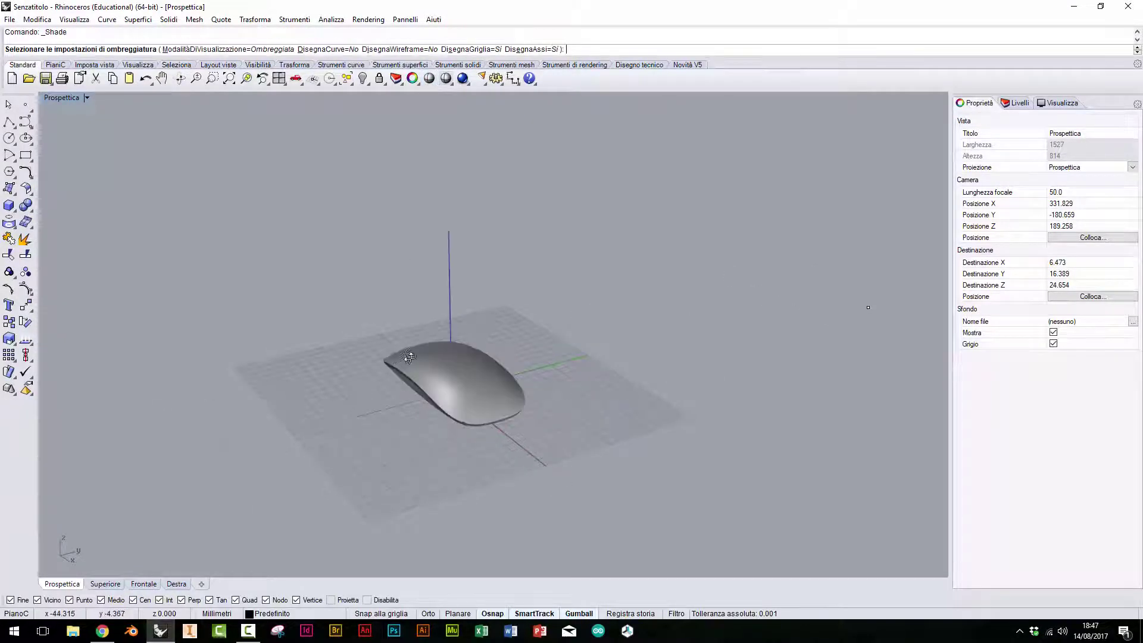
pyautogui.press('Escape')
# Orbit and zoom around the mouse surface and its separate curve sketches.
pyautogui.moveTo(457, 395)
pyautogui.mouseDown(button='right')
pyautogui.moveTo(240, 305)
pyautogui.moveTo(287, 304)
pyautogui.moveTo(261, 312)
pyautogui.mouseUp(button='right')
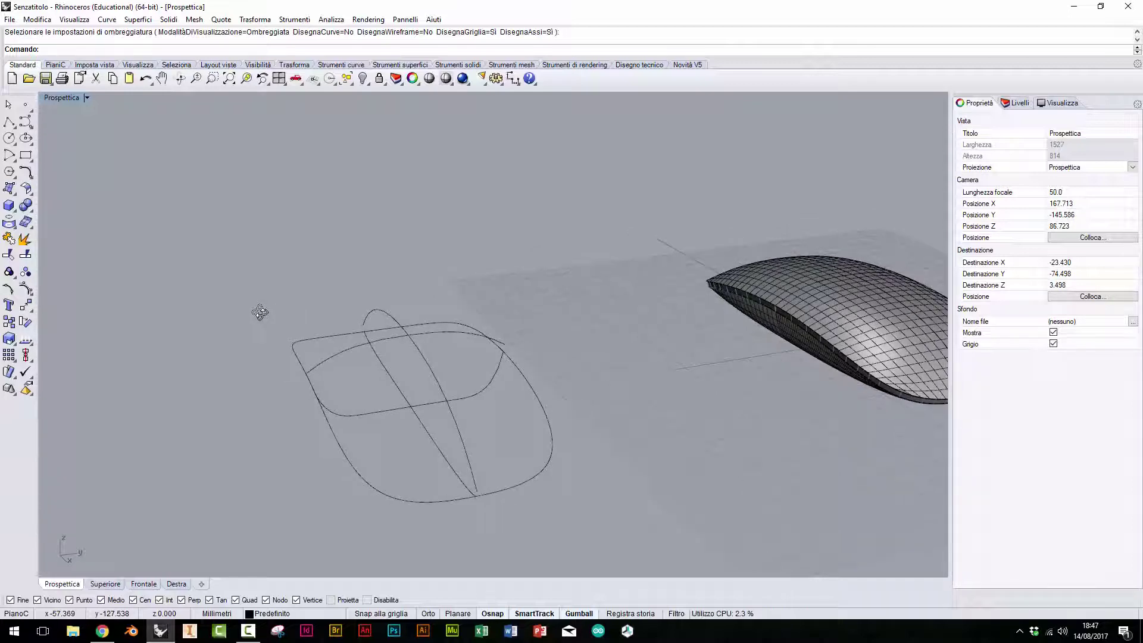
pyautogui.moveTo(260, 312); pyautogui.dragTo(240, 329, button='right')
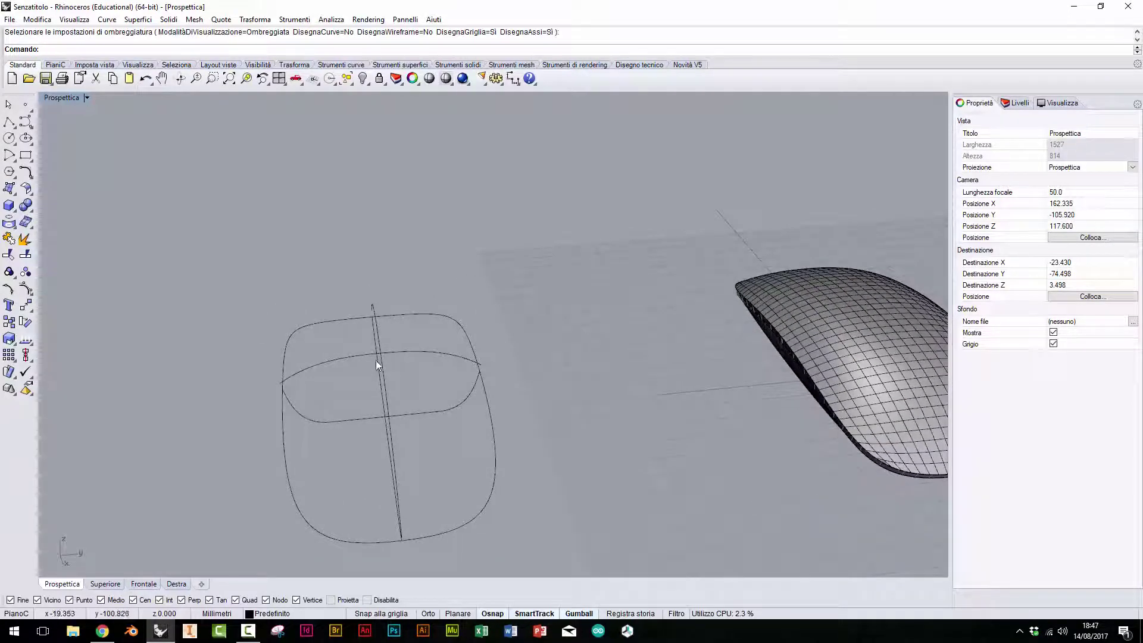
pyautogui.scroll(-3, 398, 339)
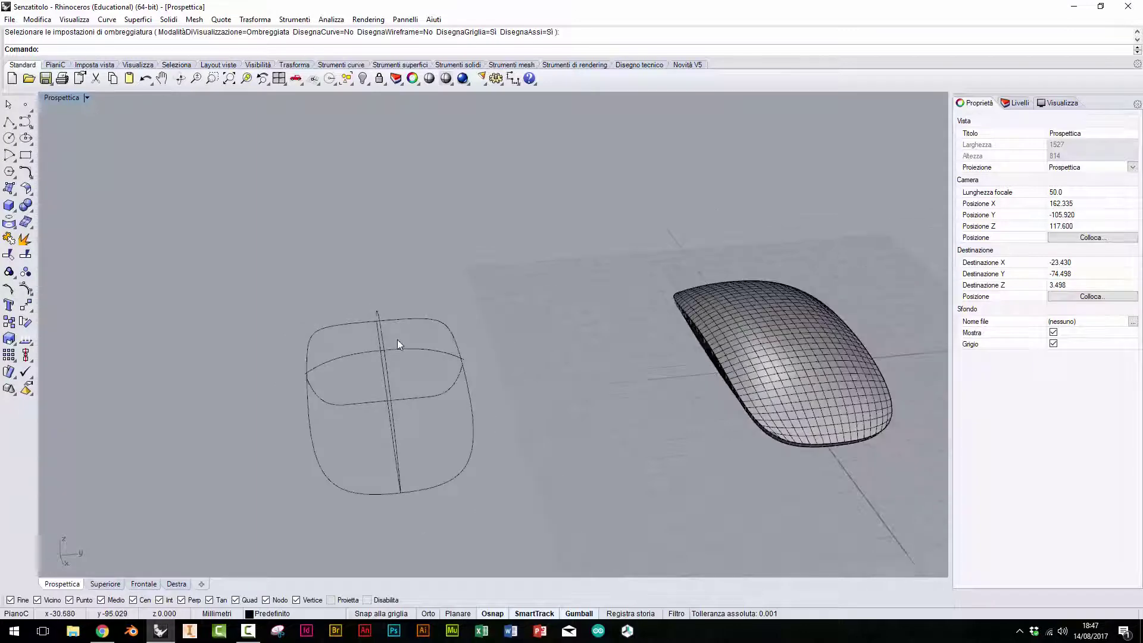
pyautogui.moveTo(396, 340); pyautogui.dragTo(427, 324, button='right')
pyautogui.scroll(-5, 426, 324)
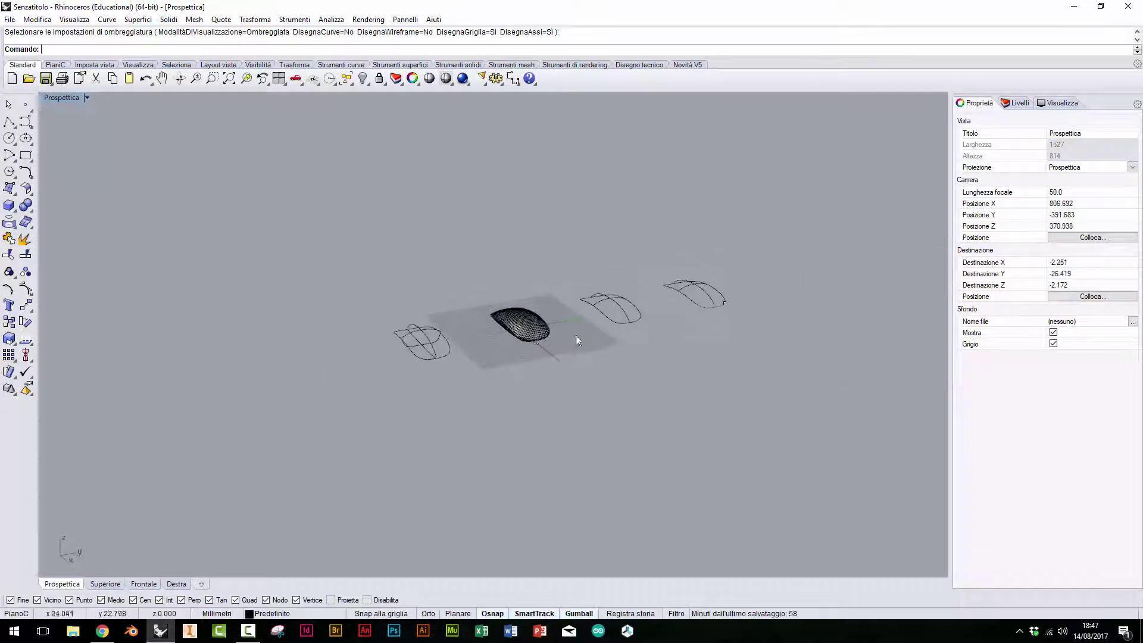
pyautogui.moveTo(576, 335); pyautogui.dragTo(573, 380, button='right')
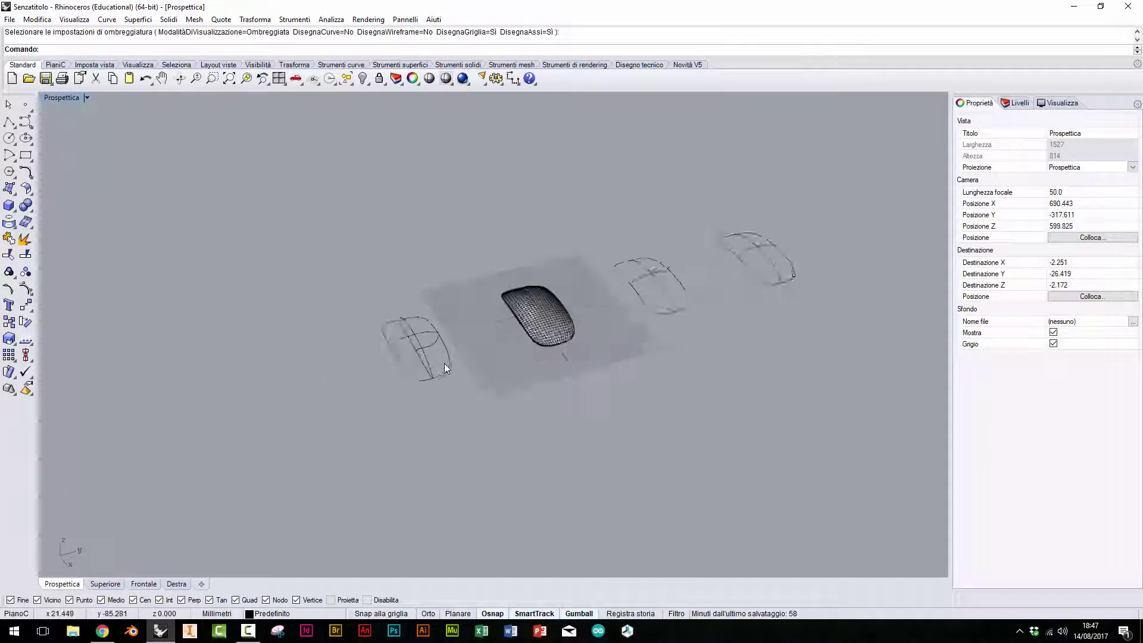
pyautogui.scroll(6, 444, 363)
pyautogui.moveTo(444, 363); pyautogui.dragTo(444, 350, button='right')
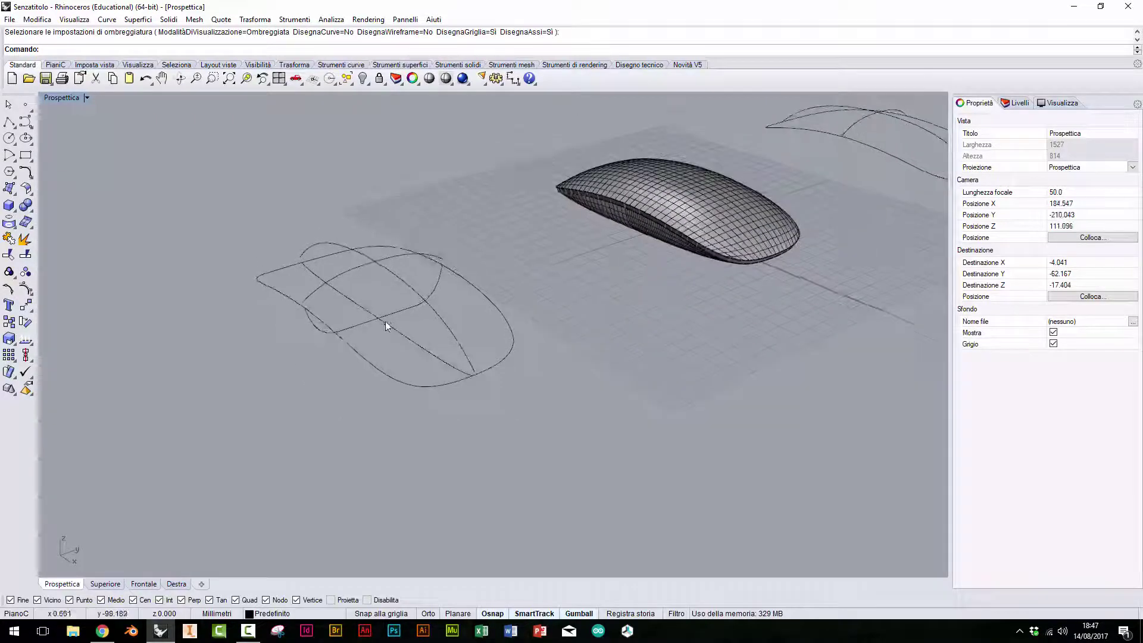
pyautogui.moveTo(384, 321)
pyautogui.keyDown('shift'); pyautogui.mouseDown(button='right')
pyautogui.moveTo(267, 317)
pyautogui.moveTo(424, 354)
pyautogui.mouseUp(button='right'); pyautogui.keyUp('shift')
pyautogui.scroll(5, 267, 317)
pyautogui.scroll(-5, 510, 404)
pyautogui.scroll(3, 510, 404)
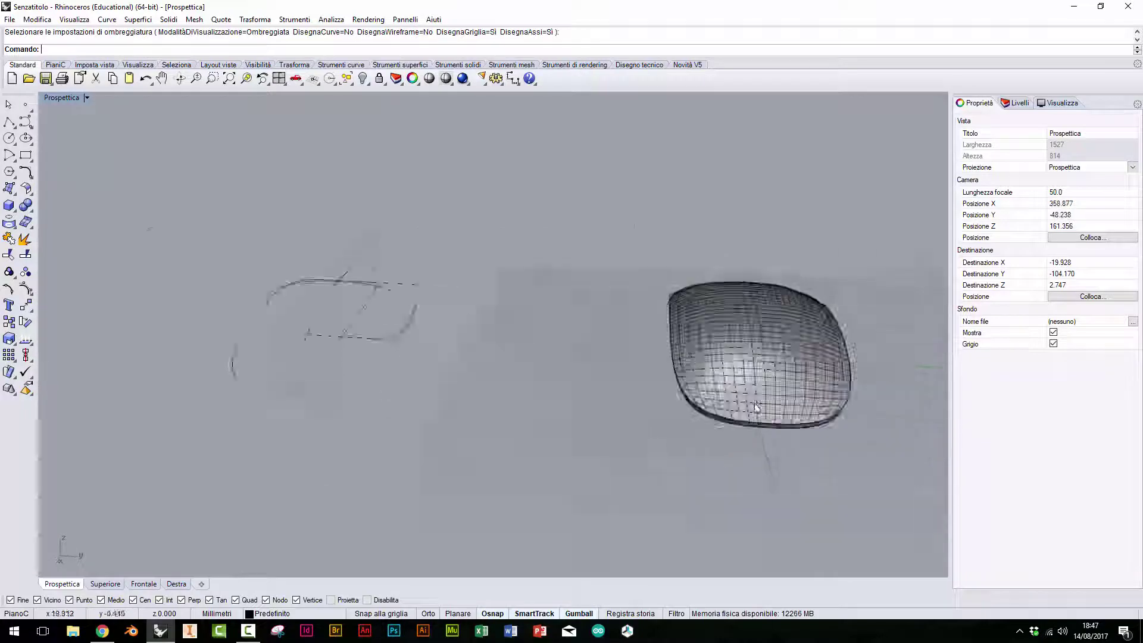
pyautogui.moveTo(510, 405); pyautogui.dragTo(500, 208, button='right')
pyautogui.scroll(3, 500, 208)
# Unlock the ribbon-edged mouse surface with UnlockSelected.
pyautogui.click(384, 87)
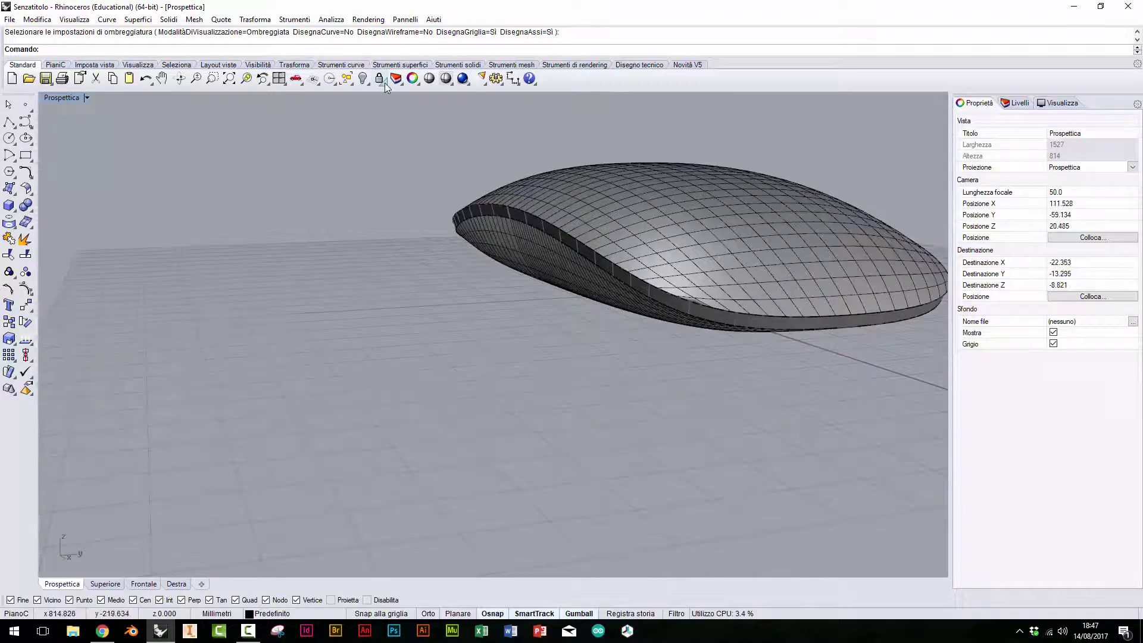
pyautogui.click(411, 105)
pyautogui.click(532, 210)
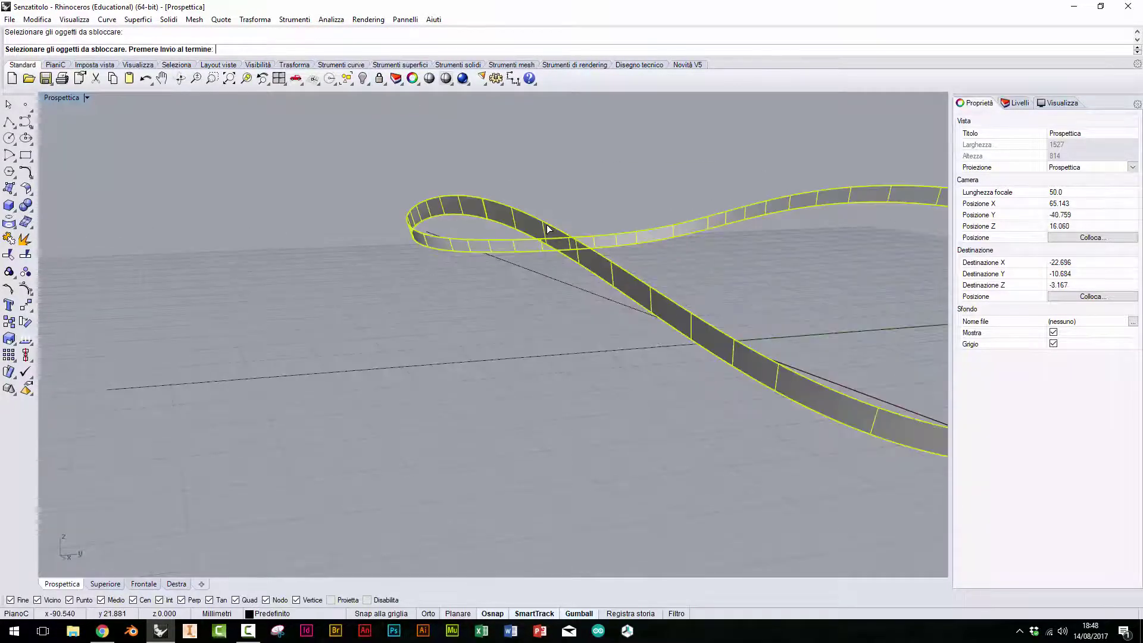
pyautogui.press('Return')
# Move the surface 200 and its curves 100 along the Y axis with the gumball.
pyautogui.scroll(2, 547, 224)
pyautogui.scroll(3, 507, 263)
pyautogui.click(553, 218)
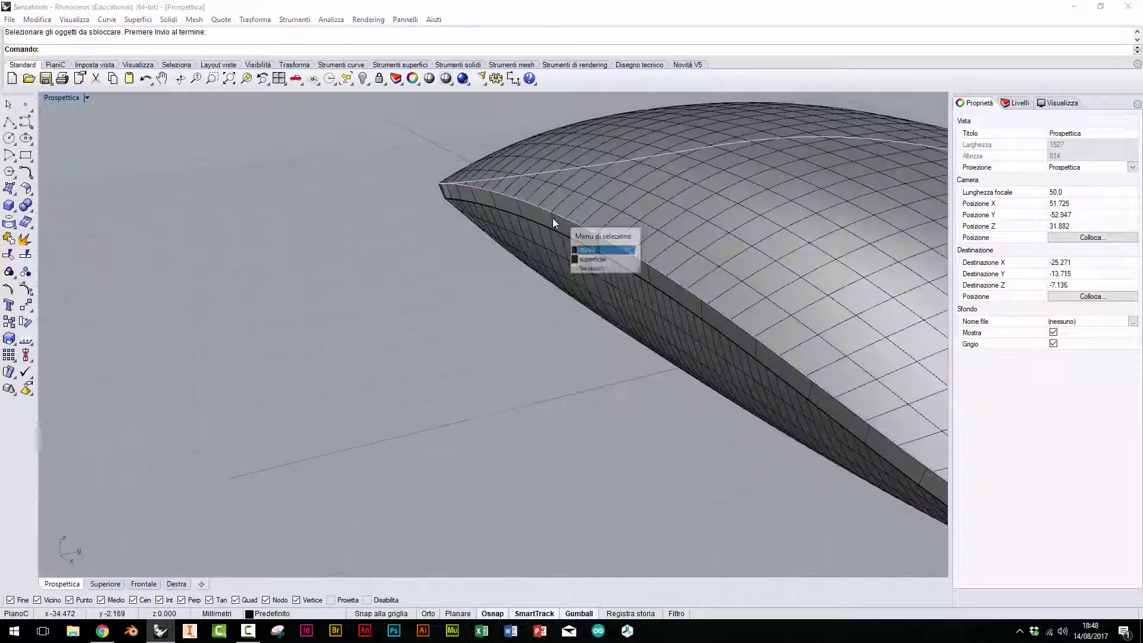
pyautogui.click(577, 245)
pyautogui.scroll(-5, 553, 231)
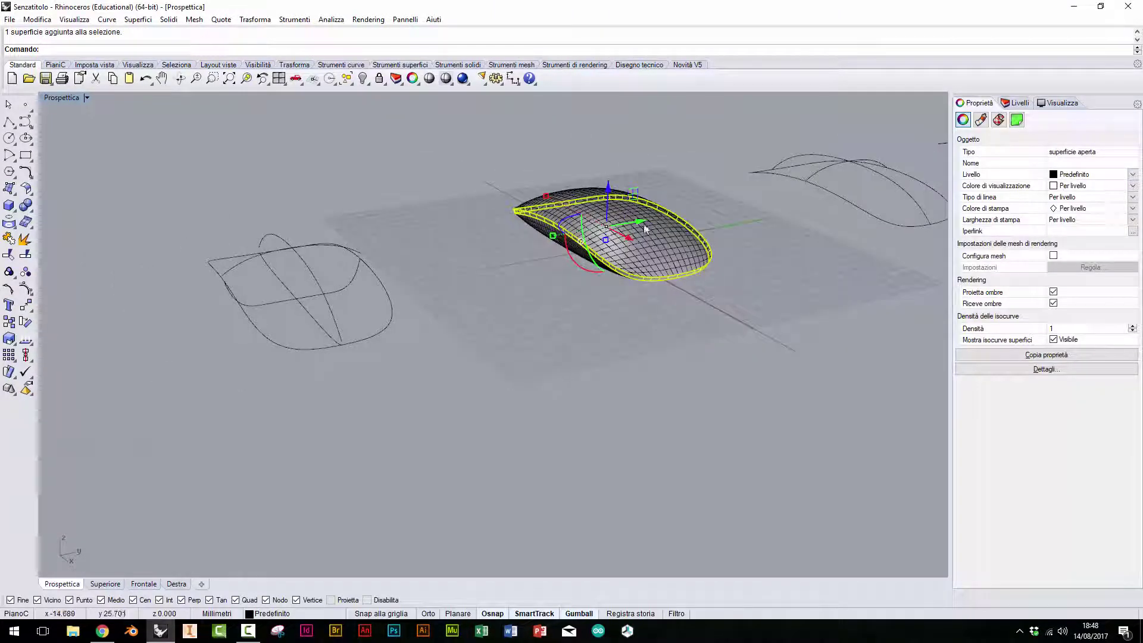
pyautogui.moveTo(640, 221); pyautogui.dragTo(571, 254)
pyautogui.write('200')
pyautogui.press('Return')
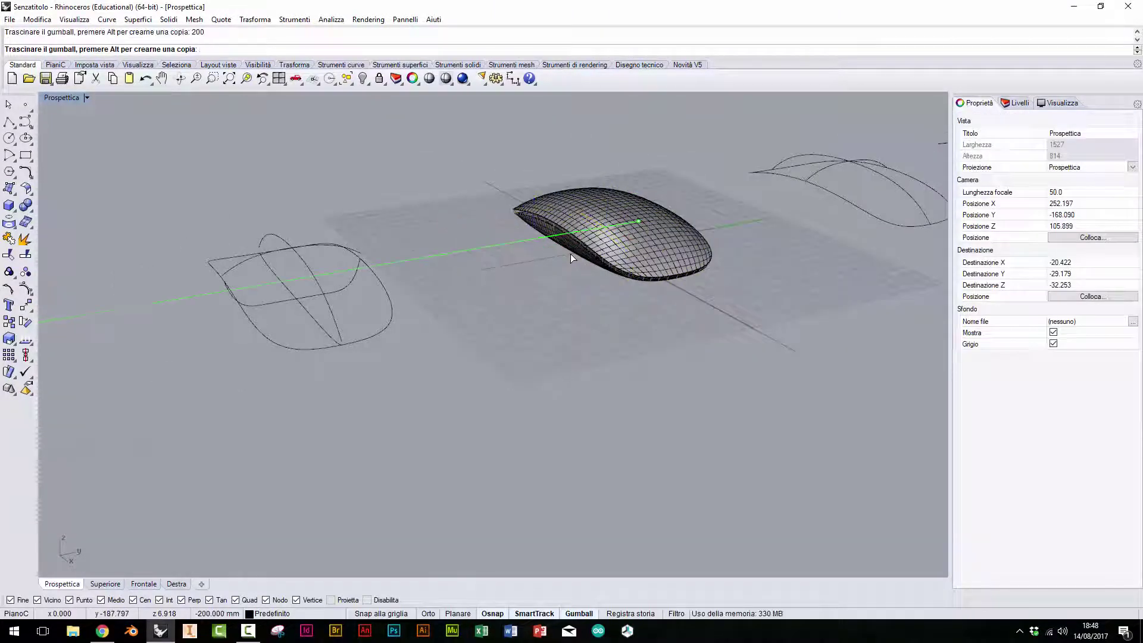
pyautogui.write('100')
pyautogui.press('Return')
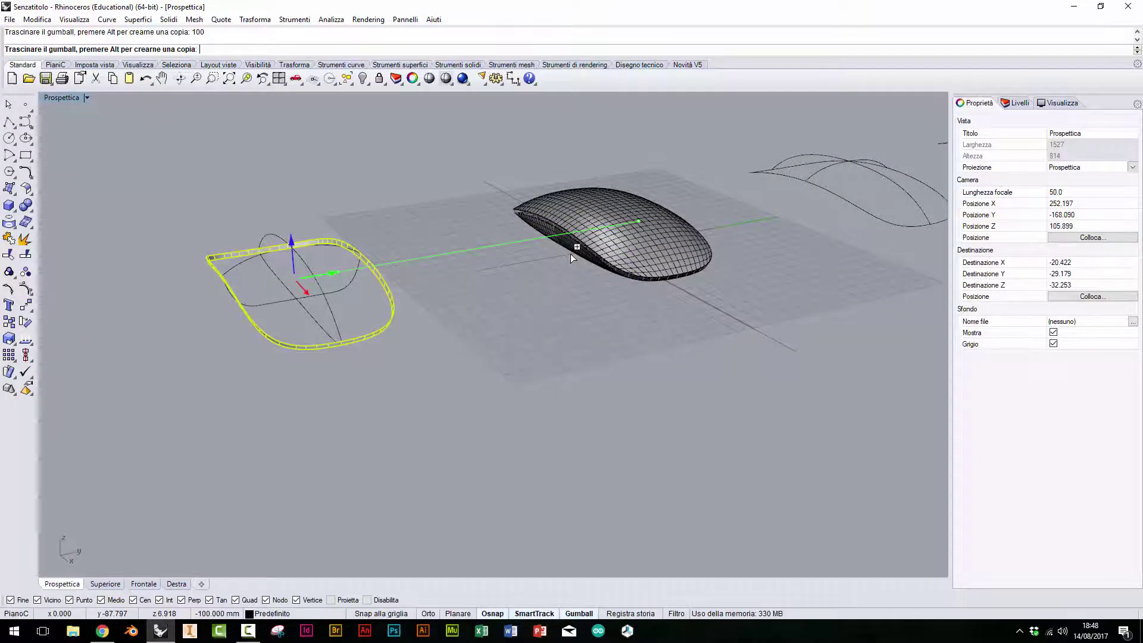
pyautogui.press('Escape')
# Select the ribbon surface's curve sketch and hide it.
pyautogui.moveTo(570, 253); pyautogui.dragTo(566, 367, button='right')
pyautogui.scroll(5, 642, 287)
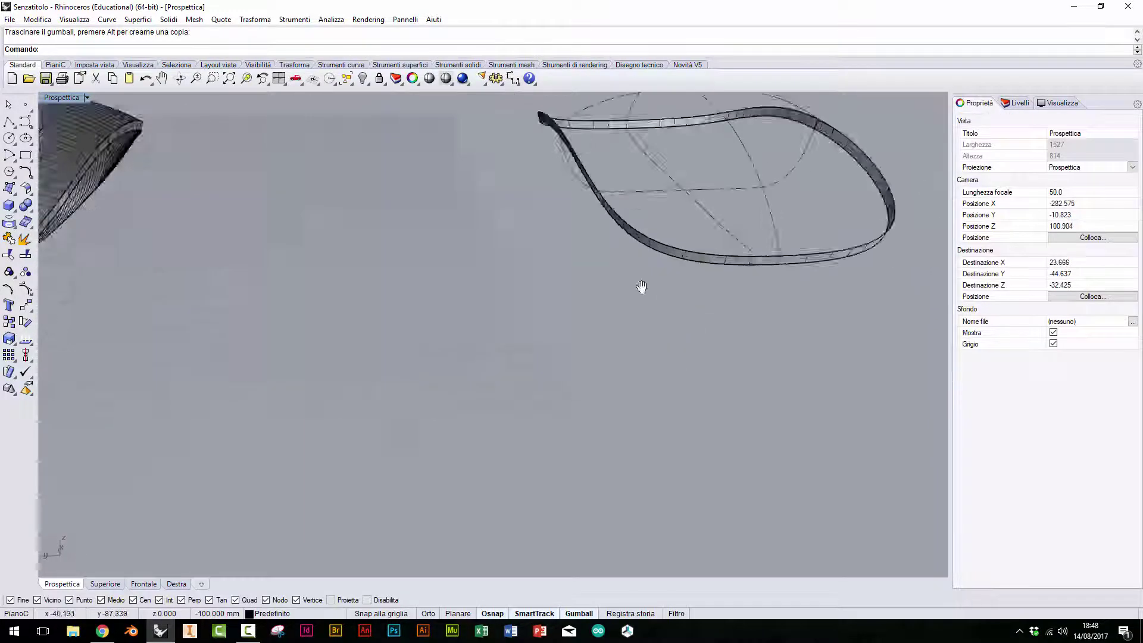
pyautogui.moveTo(642, 287); pyautogui.dragTo(442, 383, button='right')
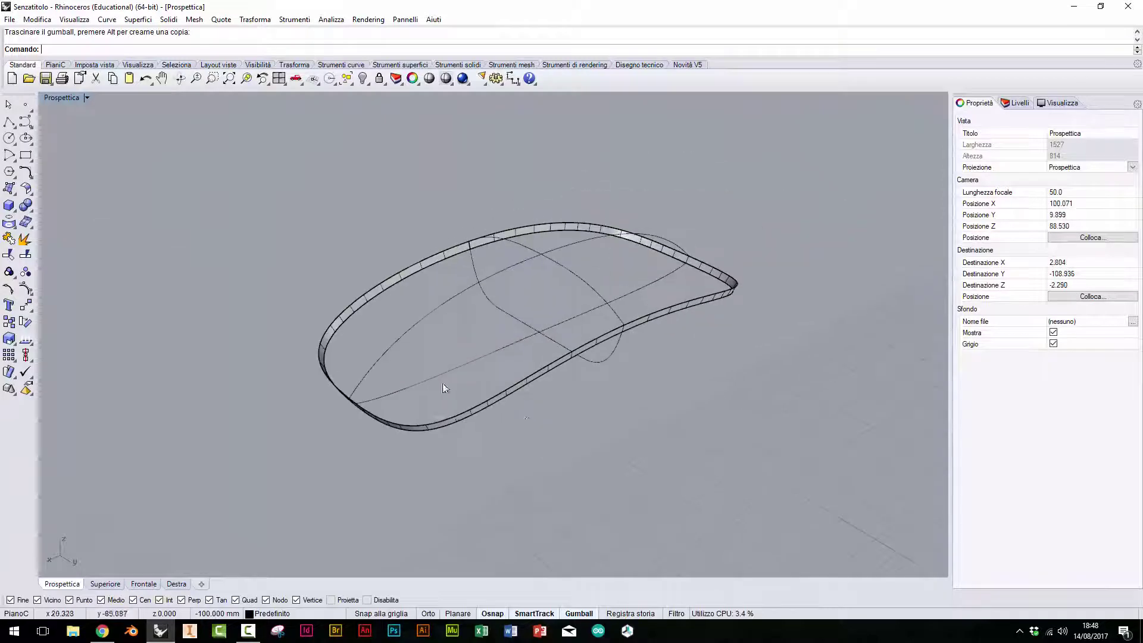
pyautogui.scroll(3, 442, 387)
pyautogui.click(396, 243)
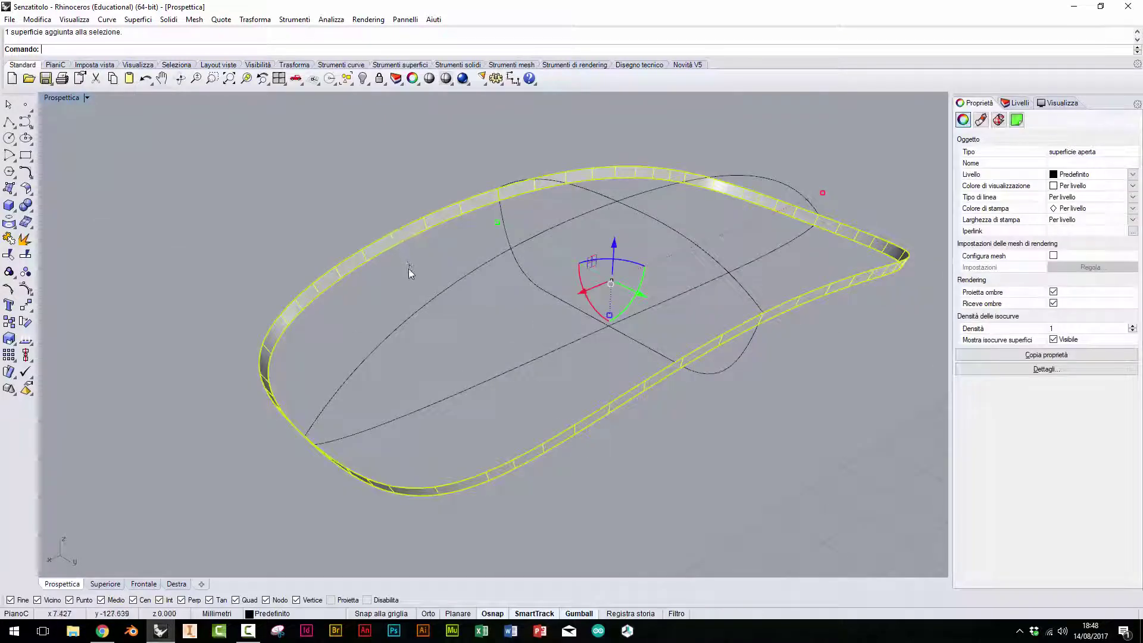
pyautogui.click(409, 264)
pyautogui.moveTo(409, 264)
pyautogui.mouseDown(button='right')
pyautogui.moveTo(457, 324)
pyautogui.moveTo(633, 412)
pyautogui.mouseUp(button='right')
pyautogui.click(552, 332)
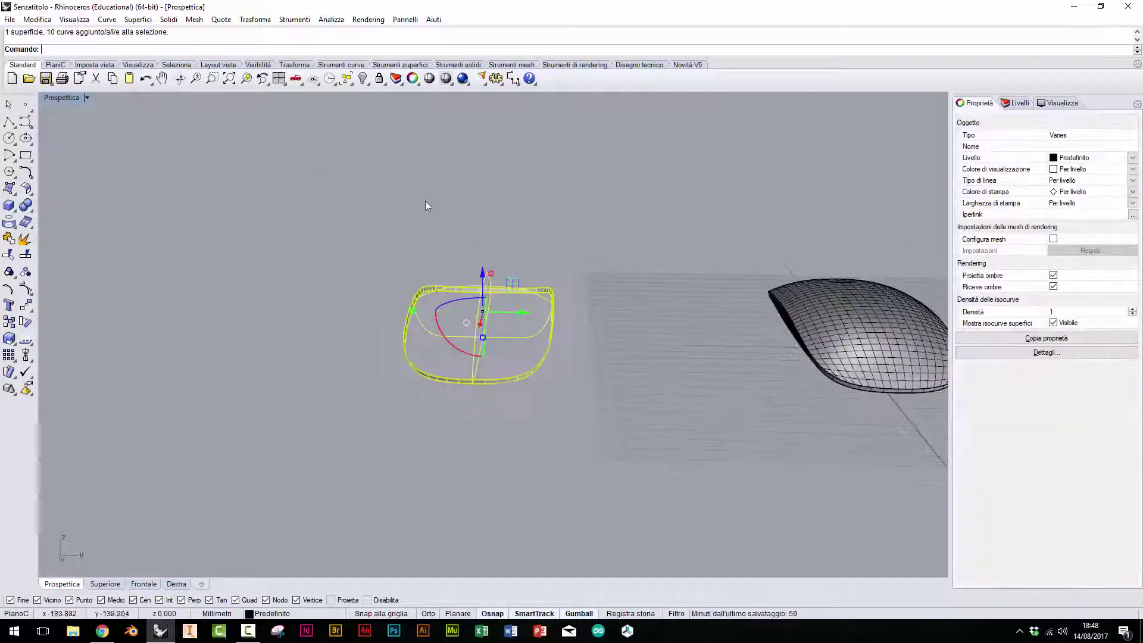
pyautogui.moveTo(426, 204); pyautogui.dragTo(381, 149, button='right')
pyautogui.click(363, 78)
pyautogui.moveTo(375, 335)
pyautogui.mouseDown(button='right')
pyautogui.moveTo(537, 355)
pyautogui.moveTo(554, 273)
pyautogui.moveTo(762, 298)
pyautogui.moveTo(748, 295)
pyautogui.mouseUp(button='right')
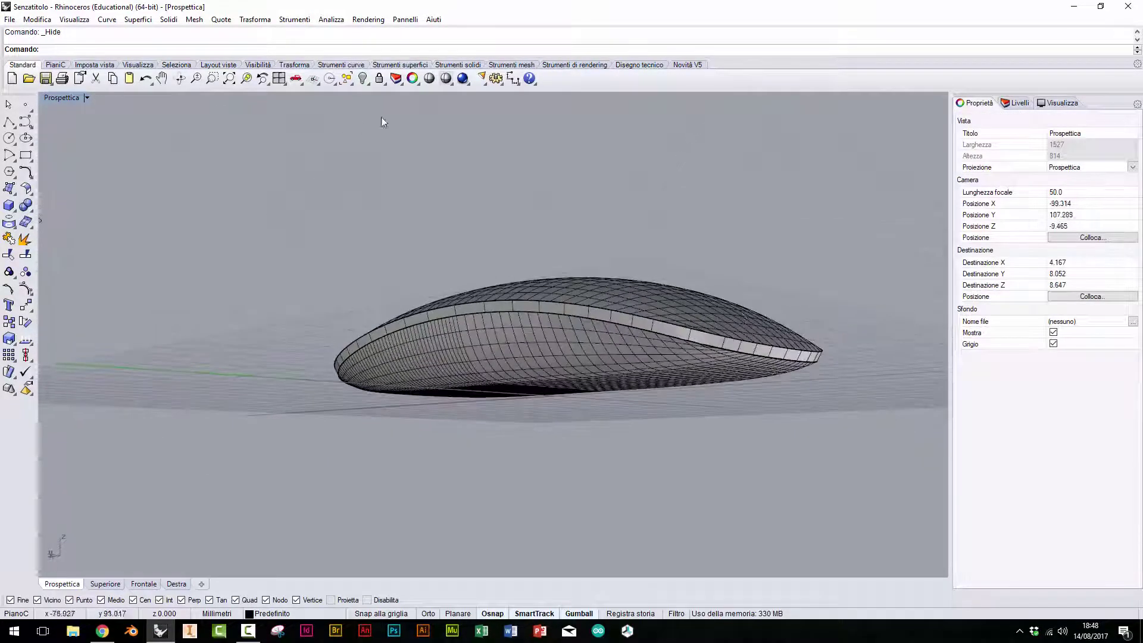
pyautogui.click(429, 78)
pyautogui.moveTo(411, 136)
pyautogui.mouseDown(button='right')
pyautogui.moveTo(542, 296)
pyautogui.moveTo(439, 395)
pyautogui.moveTo(464, 339)
pyautogui.moveTo(573, 368)
pyautogui.moveTo(569, 327)
pyautogui.moveTo(542, 394)
pyautogui.moveTo(501, 352)
pyautogui.moveTo(439, 329)
pyautogui.moveTo(391, 377)
pyautogui.moveTo(500, 368)
pyautogui.moveTo(452, 354)
pyautogui.moveTo(439, 357)
pyautogui.moveTo(444, 370)
pyautogui.moveTo(541, 390)
pyautogui.moveTo(643, 383)
pyautogui.moveTo(494, 416)
pyautogui.moveTo(500, 390)
pyautogui.mouseUp(button='right')
pyautogui.scroll(3, 473, 370)
pyautogui.scroll(2, 495, 416)
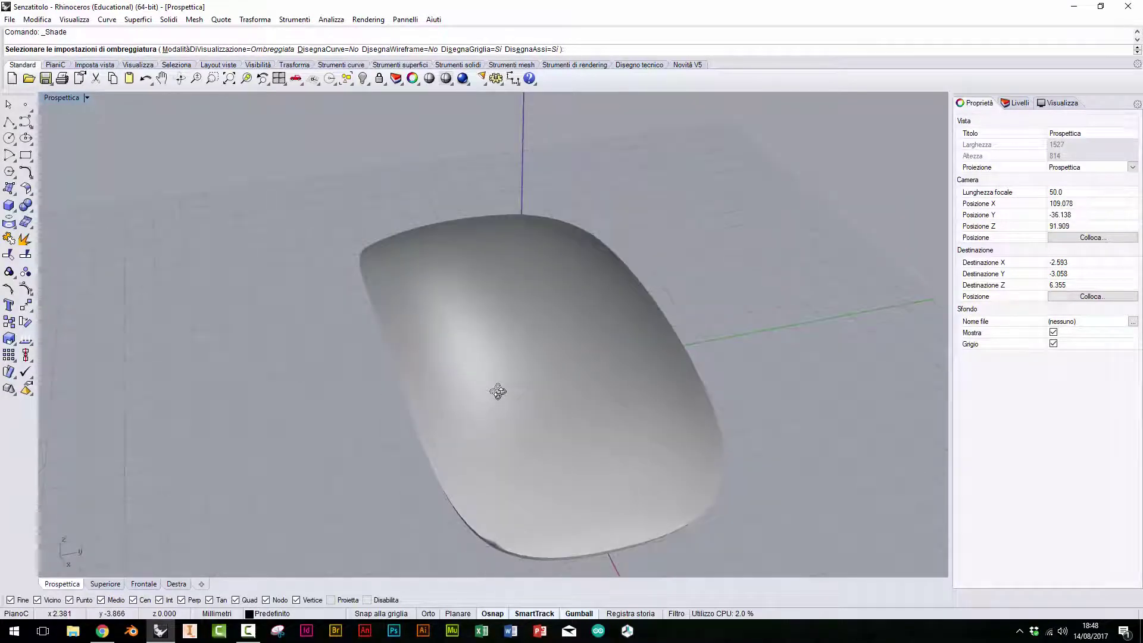
pyautogui.click(498, 392)
pyautogui.moveTo(498, 392)
pyautogui.mouseDown(button='right')
pyautogui.moveTo(494, 318)
pyautogui.moveTo(541, 338)
pyautogui.moveTo(599, 324)
pyautogui.moveTo(519, 349)
pyautogui.mouseUp(button='right')
# Undo the Hide to restore the ribbon surface's curve network.
pyautogui.click(520, 348)
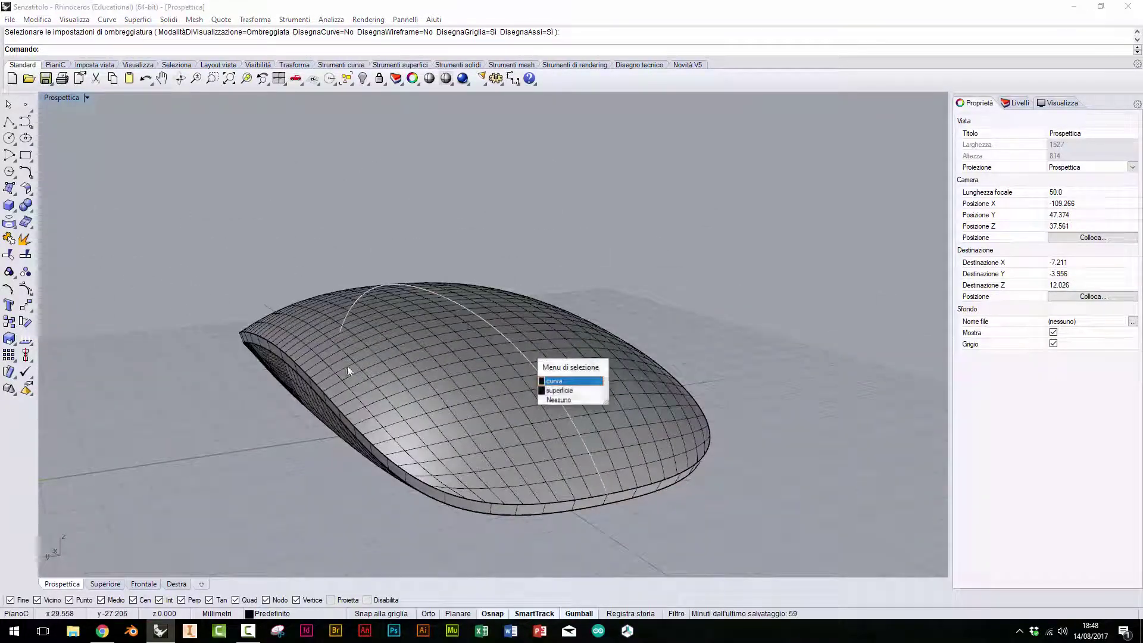
pyautogui.click(575, 394)
pyautogui.moveTo(322, 393)
pyautogui.mouseDown(button='right')
pyautogui.moveTo(544, 352)
pyautogui.moveTo(392, 438)
pyautogui.mouseUp(button='right')
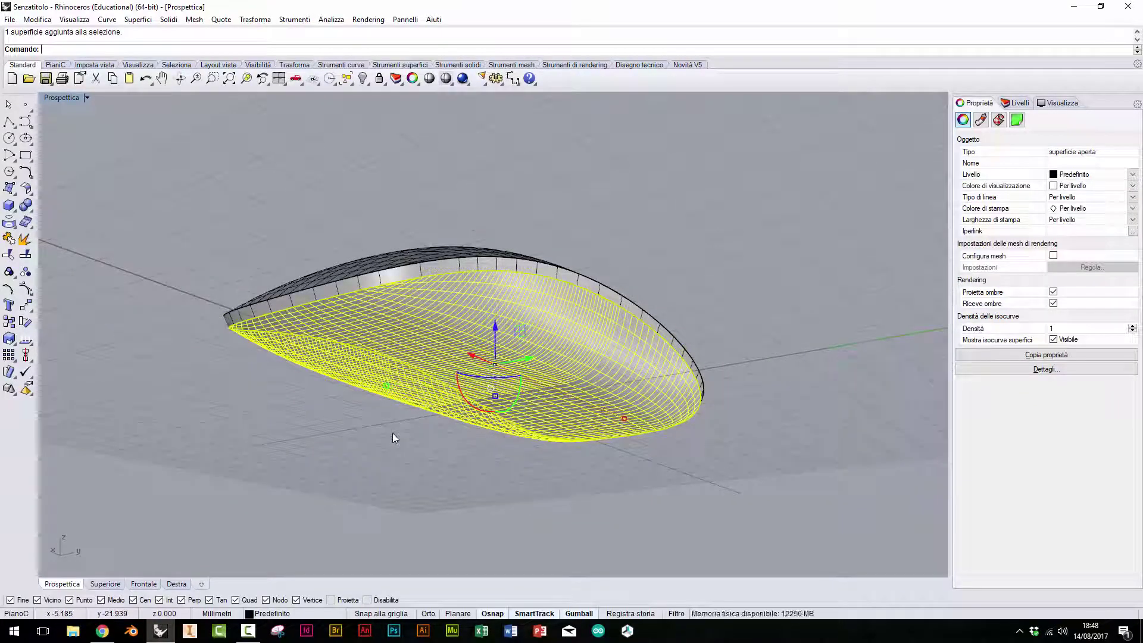
pyautogui.moveTo(393, 438)
pyautogui.mouseDown(button='right')
pyautogui.moveTo(366, 441)
pyautogui.moveTo(349, 485)
pyautogui.moveTo(341, 461)
pyautogui.moveTo(300, 485)
pyautogui.moveTo(273, 471)
pyautogui.mouseUp(button='right')
pyautogui.hotkey('ctrl', 'z')
# Inspect the restored network curves and the ribbon surface by selecting them.
pyautogui.click(287, 511)
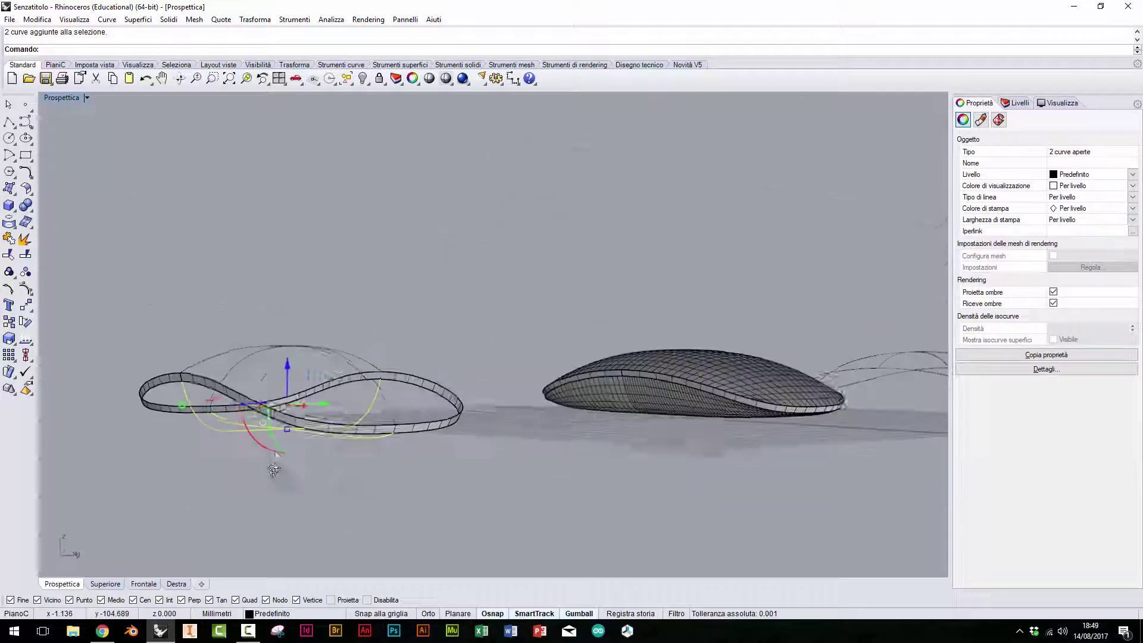
pyautogui.click(226, 388)
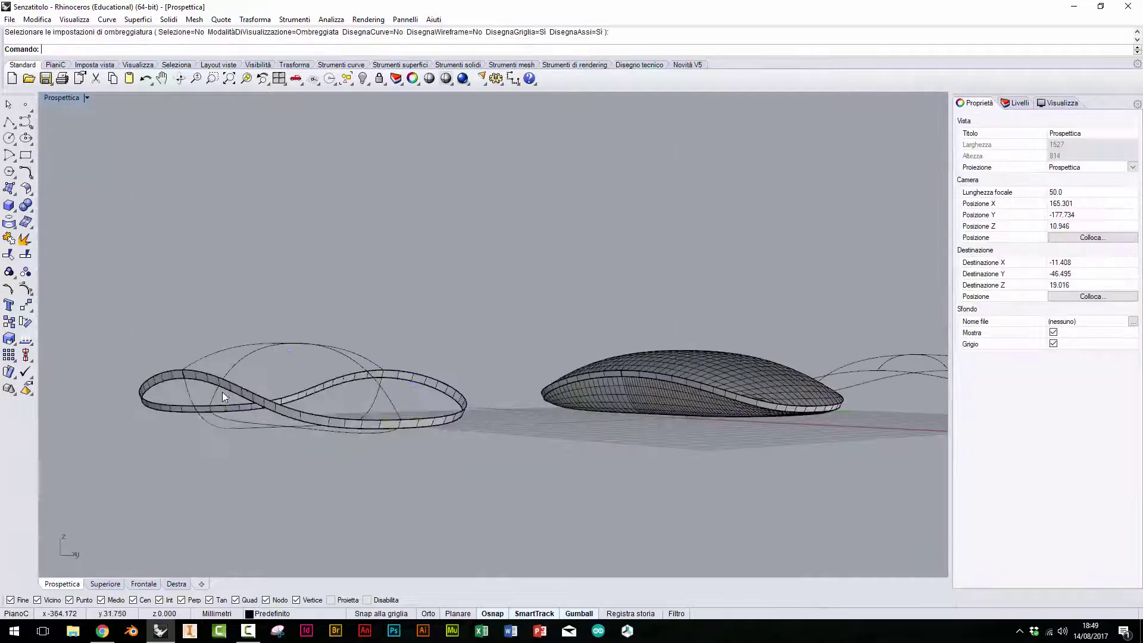
pyautogui.click(223, 392)
pyautogui.click(263, 435)
pyautogui.moveTo(263, 434)
pyautogui.mouseDown(button='right')
pyautogui.moveTo(267, 409)
pyautogui.moveTo(238, 381)
pyautogui.moveTo(199, 361)
pyautogui.moveTo(188, 370)
pyautogui.mouseUp(button='right')
pyautogui.click(208, 354)
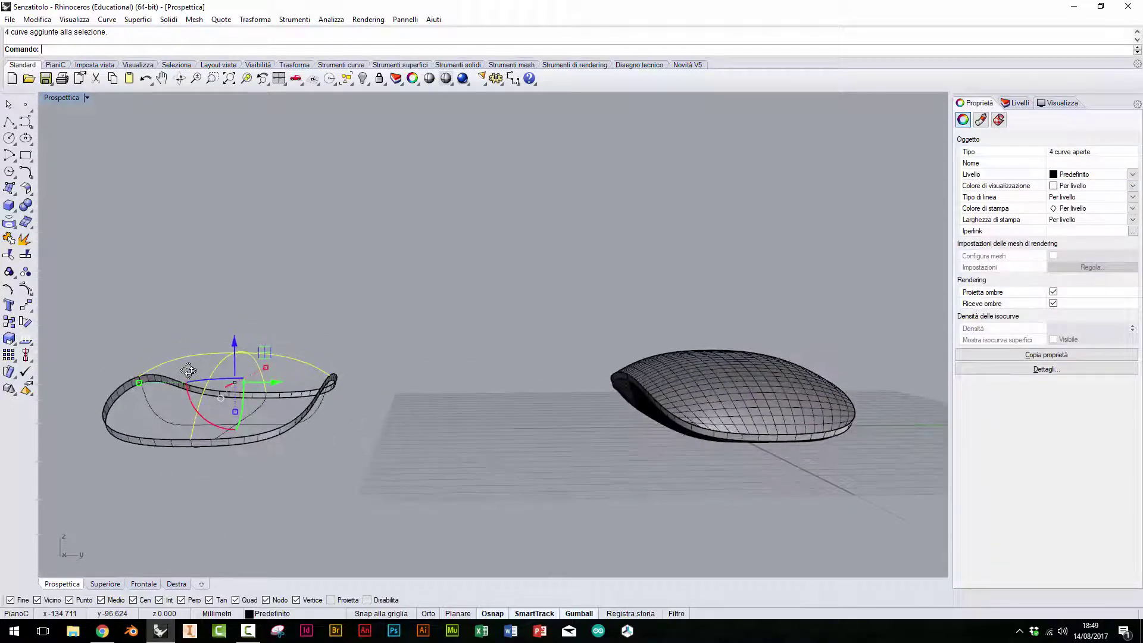
pyautogui.click(117, 388)
pyautogui.click(406, 402)
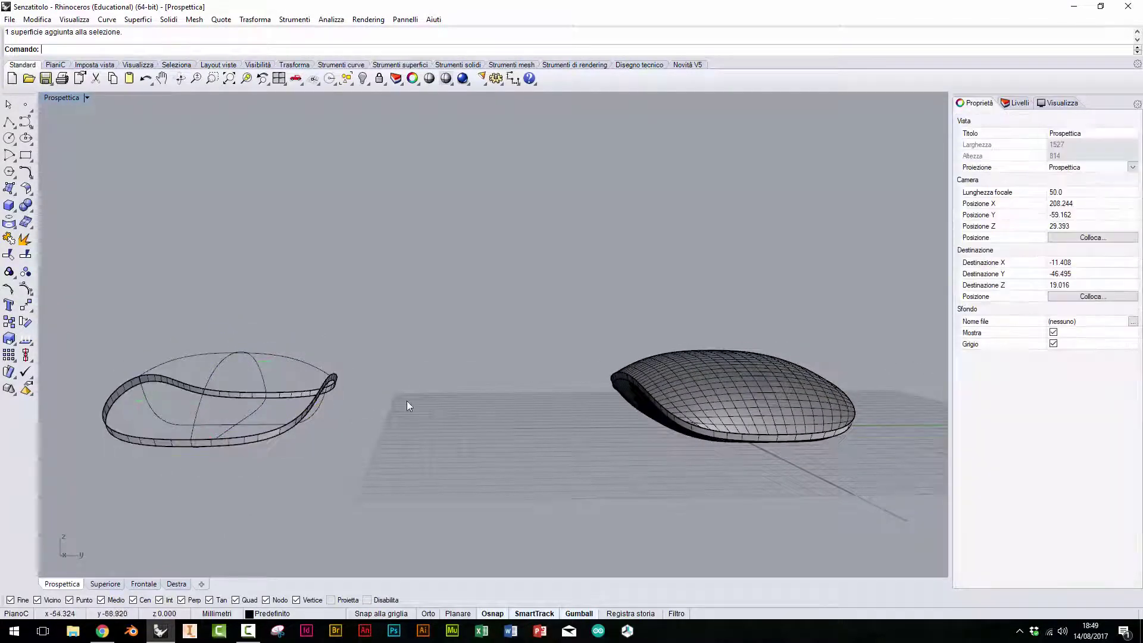
pyautogui.moveTo(406, 401); pyautogui.dragTo(392, 437, button='right')
pyautogui.moveTo(477, 450); pyautogui.dragTo(449, 407, button='right')
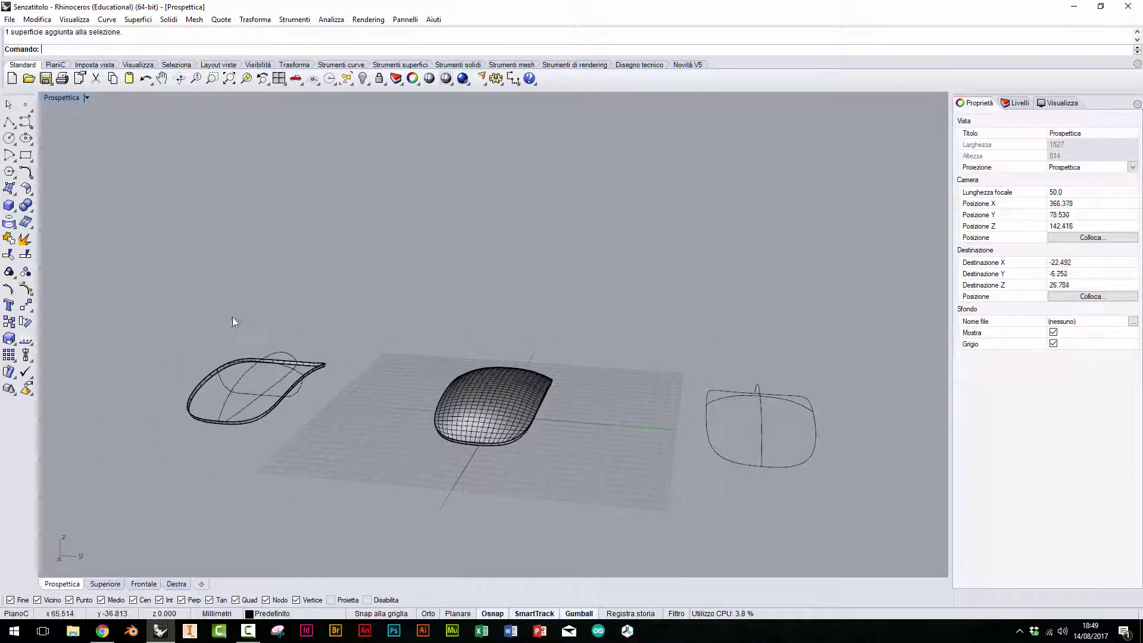
# Hide the left mouse surface together with its curves.
pyautogui.moveTo(333, 429); pyautogui.dragTo(188, 291)
pyautogui.click(362, 78)
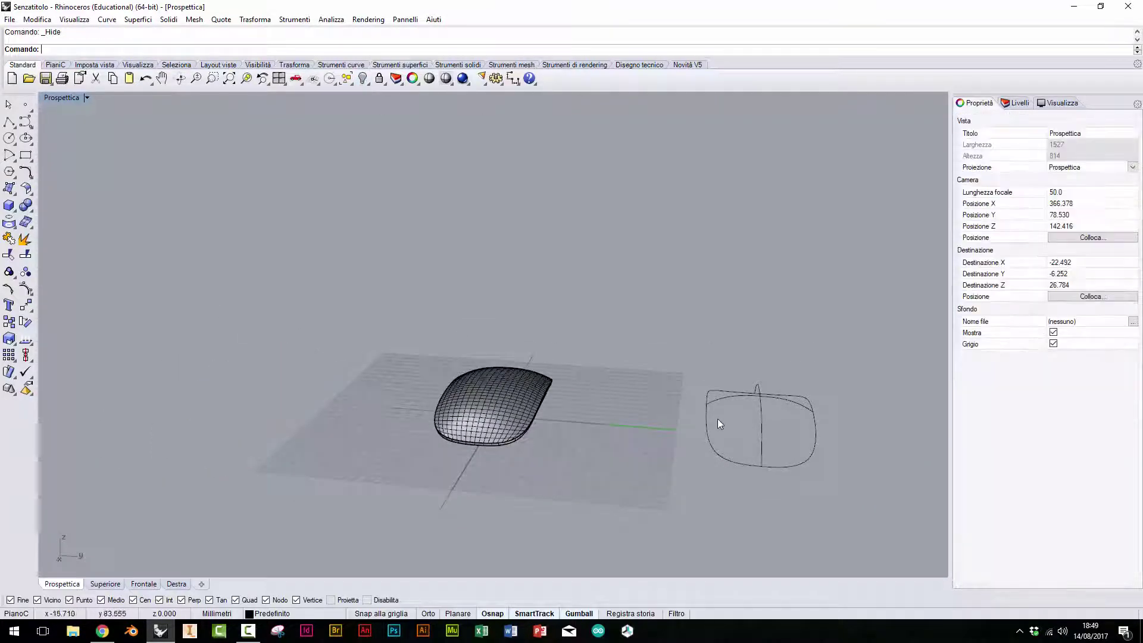
pyautogui.moveTo(717, 419)
pyautogui.mouseDown(button='right')
pyautogui.moveTo(512, 384)
pyautogui.moveTo(599, 399)
pyautogui.moveTo(540, 381)
pyautogui.moveTo(606, 368)
pyautogui.mouseUp(button='right')
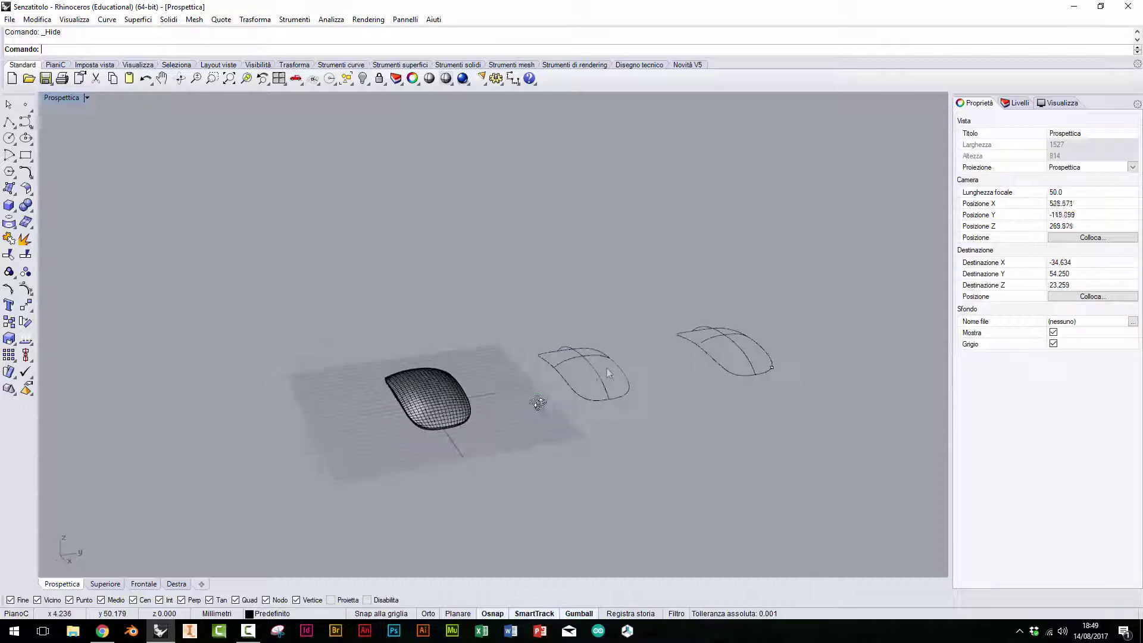
pyautogui.scroll(5, 626, 365)
# Select and inspect the curves of both remaining mouse outlines.
pyautogui.keyDown('shift'); pyautogui.moveTo(675, 366); pyautogui.dragTo(464, 428, button='right'); pyautogui.keyUp('shift')
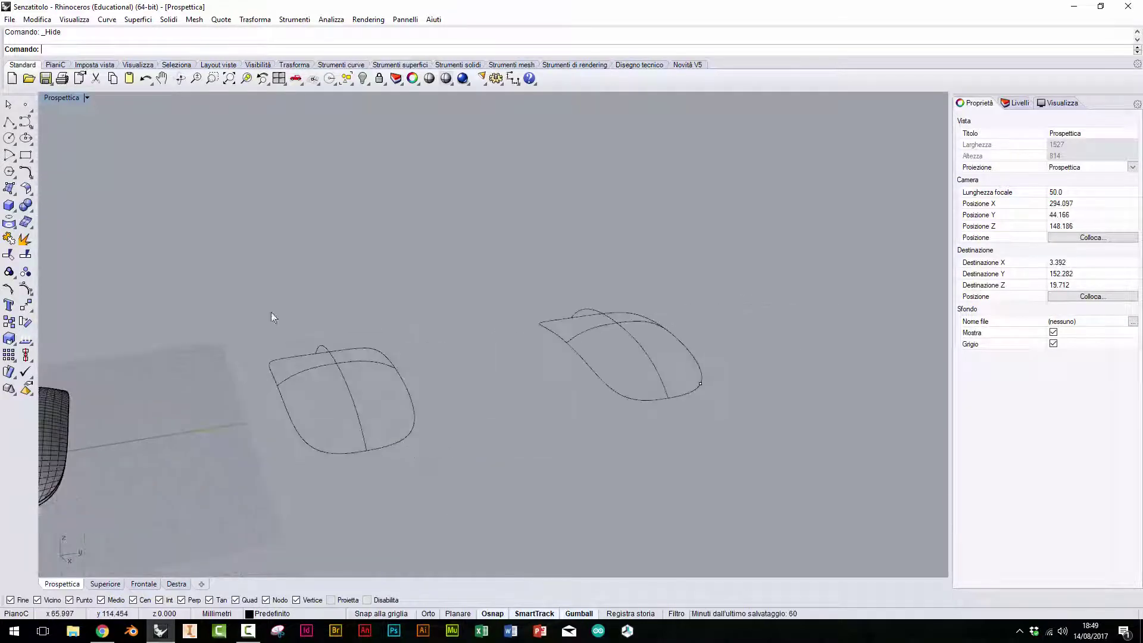
pyautogui.hotkey('ctrl', 'a')
pyautogui.moveTo(211, 214)
pyautogui.mouseDown(button='right')
pyautogui.moveTo(294, 253)
pyautogui.moveTo(329, 242)
pyautogui.moveTo(306, 247)
pyautogui.mouseUp(button='right')
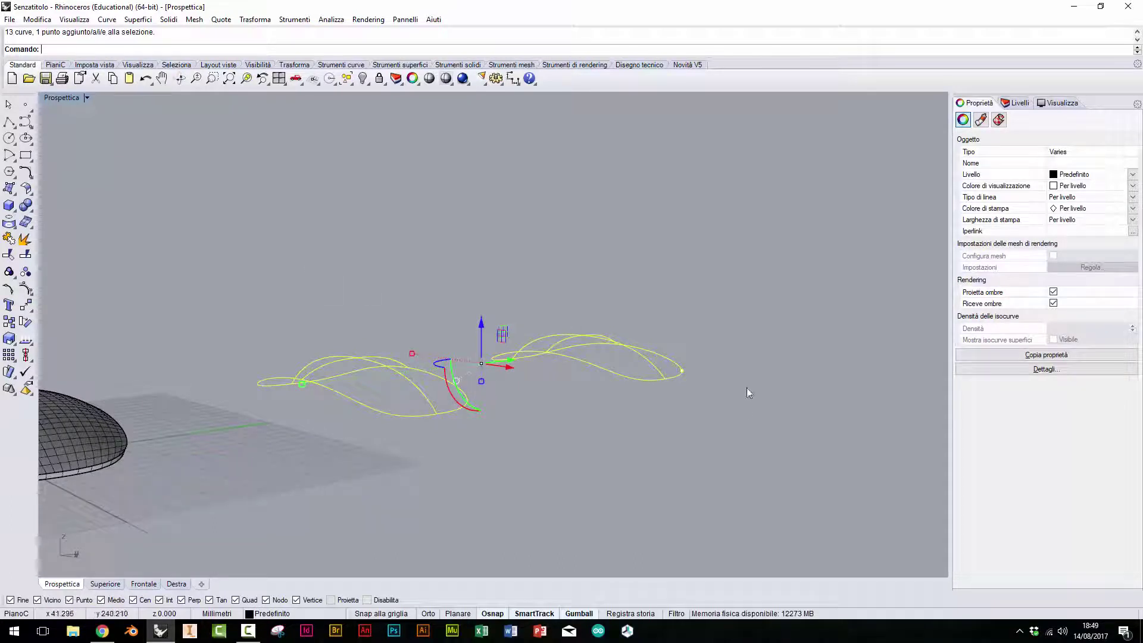
pyautogui.press('Escape')
pyautogui.click(636, 387)
pyautogui.press('Escape')
pyautogui.moveTo(481, 455); pyautogui.dragTo(389, 474, button='right')
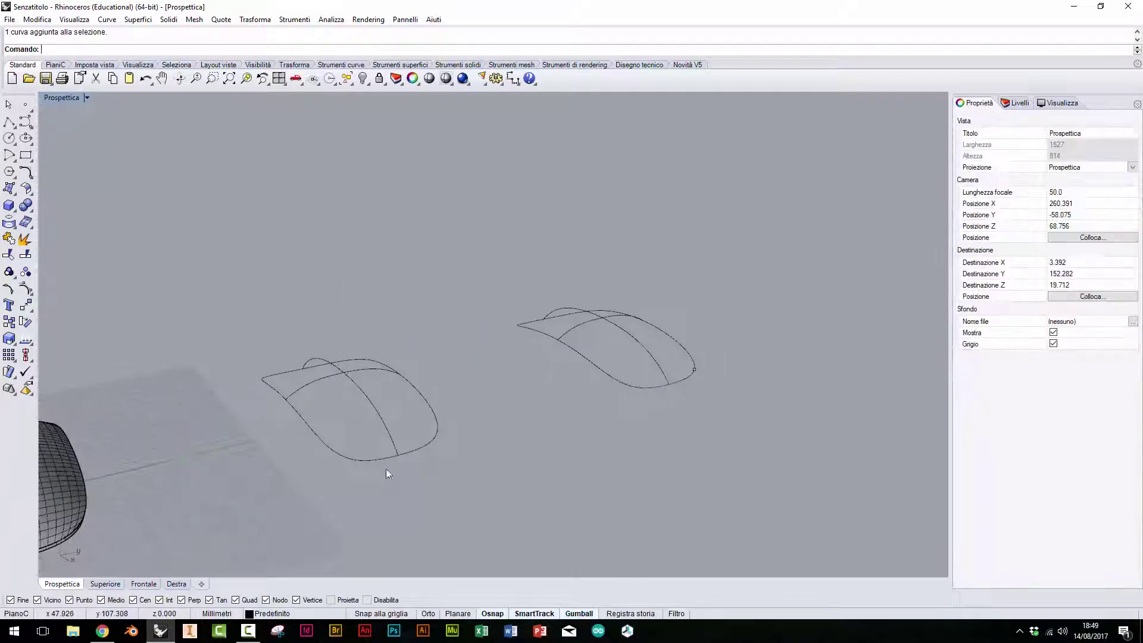
# Check the left mouse's lower and upper curves and the right mouse's outer closed curve.
pyautogui.click(352, 459)
pyautogui.moveTo(316, 445)
pyautogui.mouseDown(button='right')
pyautogui.moveTo(299, 439)
pyautogui.moveTo(486, 437)
pyautogui.mouseUp(button='right')
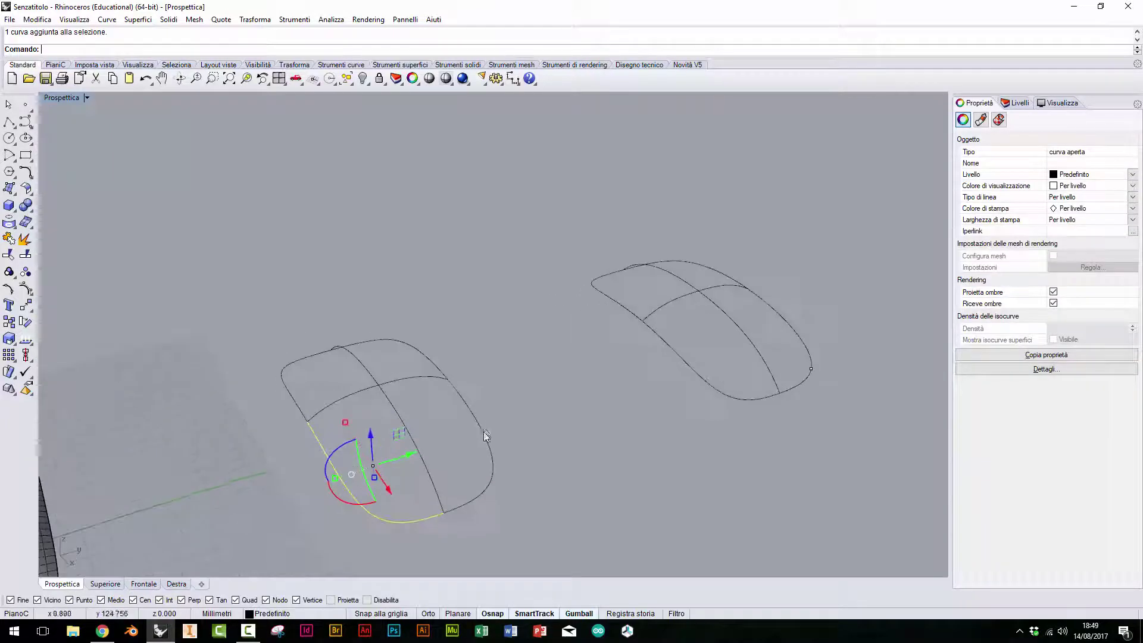
pyautogui.moveTo(381, 491)
pyautogui.mouseDown()
pyautogui.moveTo(447, 479)
pyautogui.moveTo(379, 382)
pyautogui.moveTo(404, 403)
pyautogui.moveTo(362, 391)
pyautogui.moveTo(329, 407)
pyautogui.mouseUp()
pyautogui.moveTo(399, 416)
pyautogui.mouseDown()
pyautogui.moveTo(412, 384)
pyautogui.moveTo(406, 351)
pyautogui.mouseUp()
pyautogui.click(412, 384)
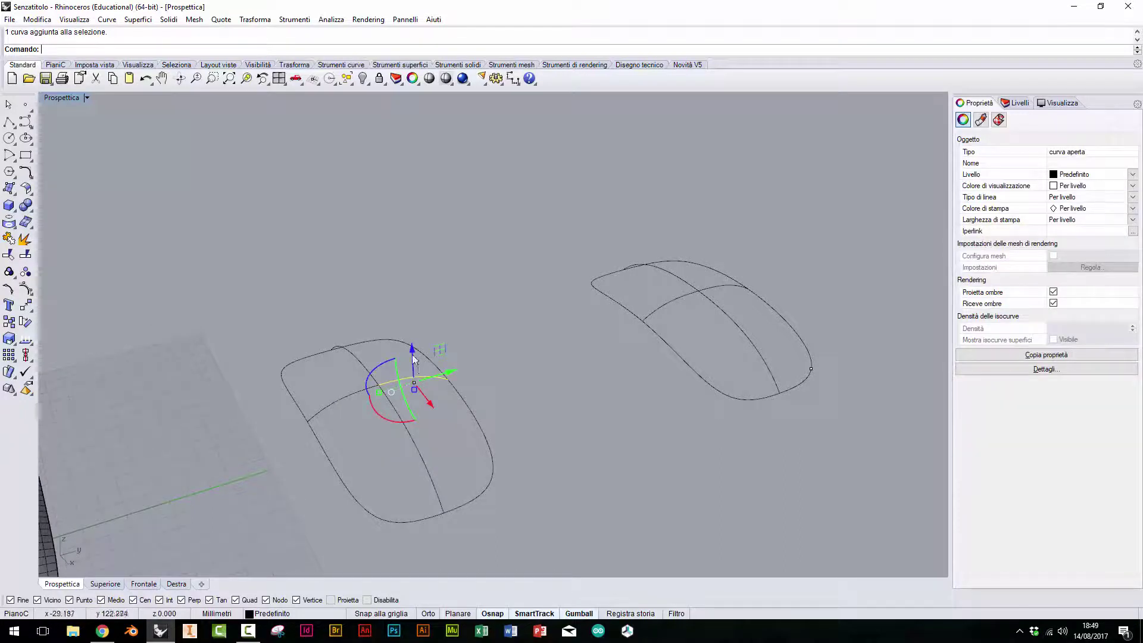
pyautogui.click(459, 406)
pyautogui.click(690, 370)
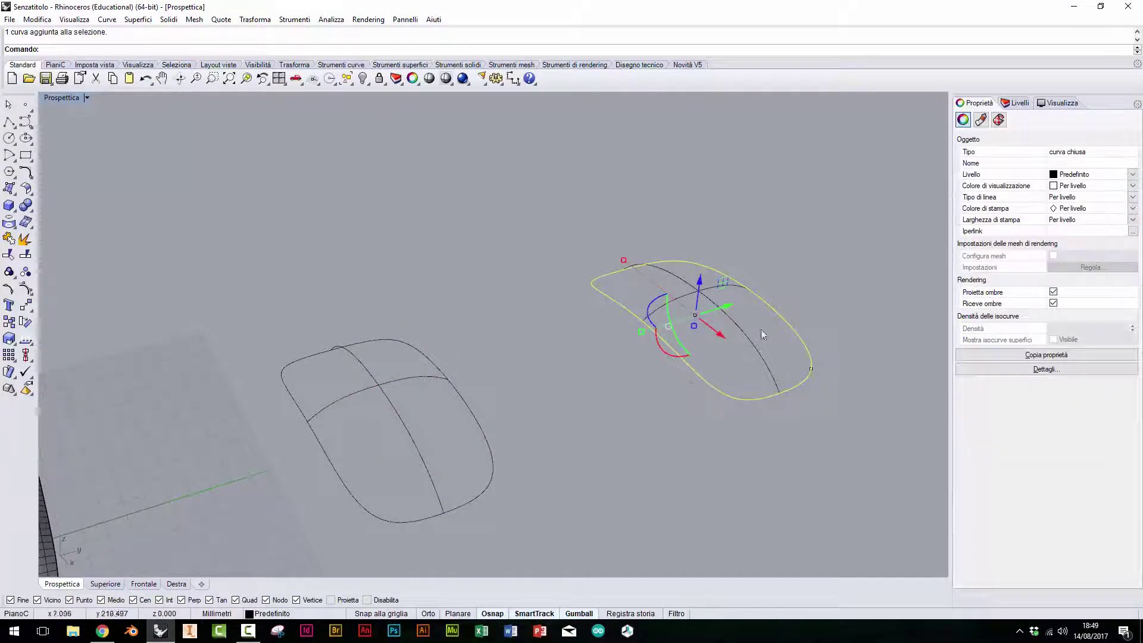
pyautogui.click(437, 392)
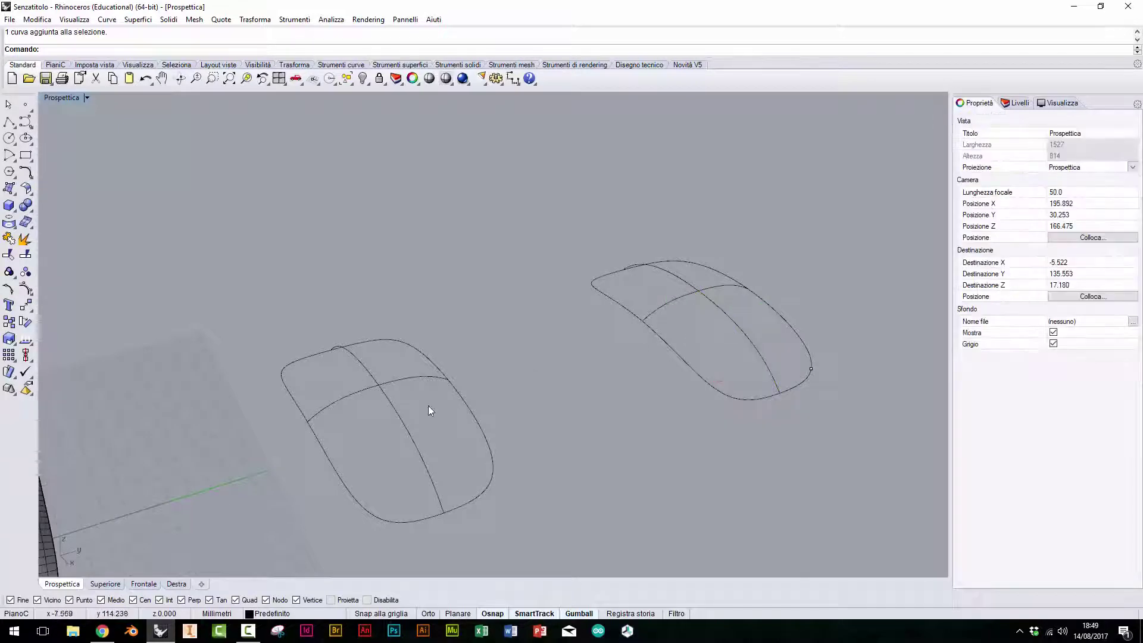
pyautogui.moveTo(427, 405)
pyautogui.mouseDown(button='right')
pyautogui.moveTo(374, 415)
pyautogui.moveTo(312, 356)
pyautogui.moveTo(170, 381)
pyautogui.moveTo(255, 374)
pyautogui.mouseUp(button='right')
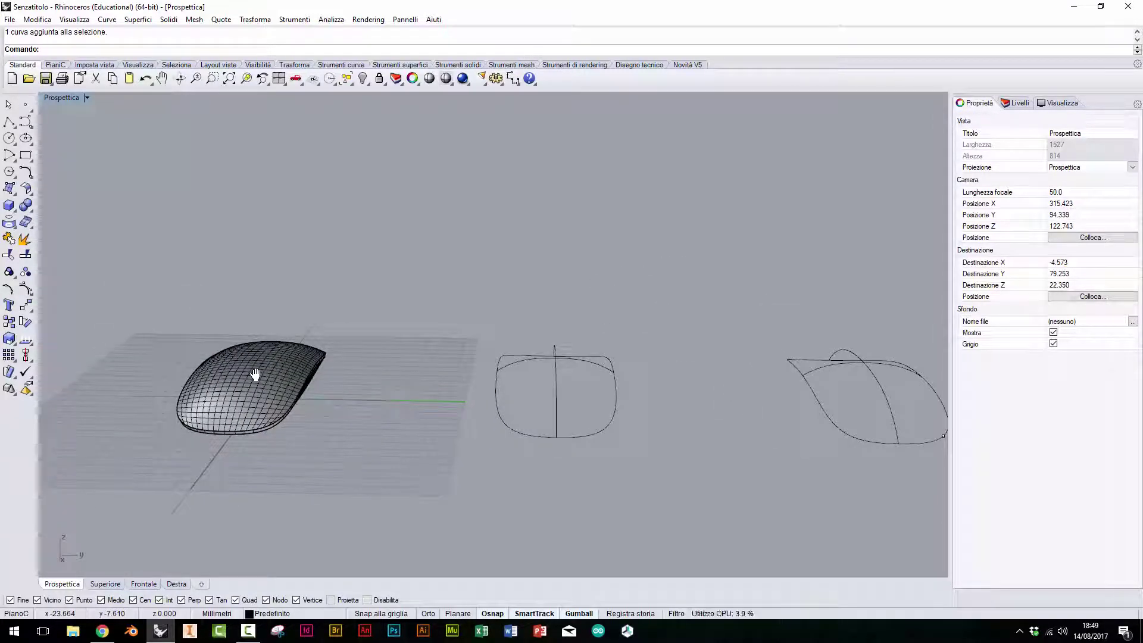
# Tear the Superfici flyout off into a floating Creazione di superfici toolbar.
pyautogui.click(11, 189)
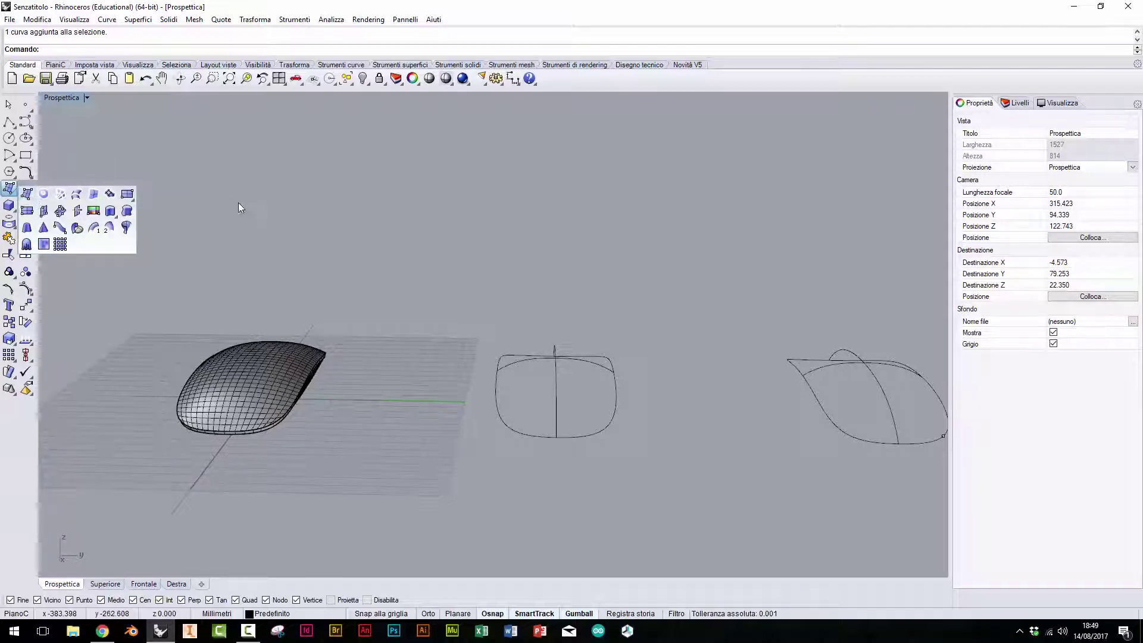
pyautogui.moveTo(115, 179); pyautogui.dragTo(292, 197)
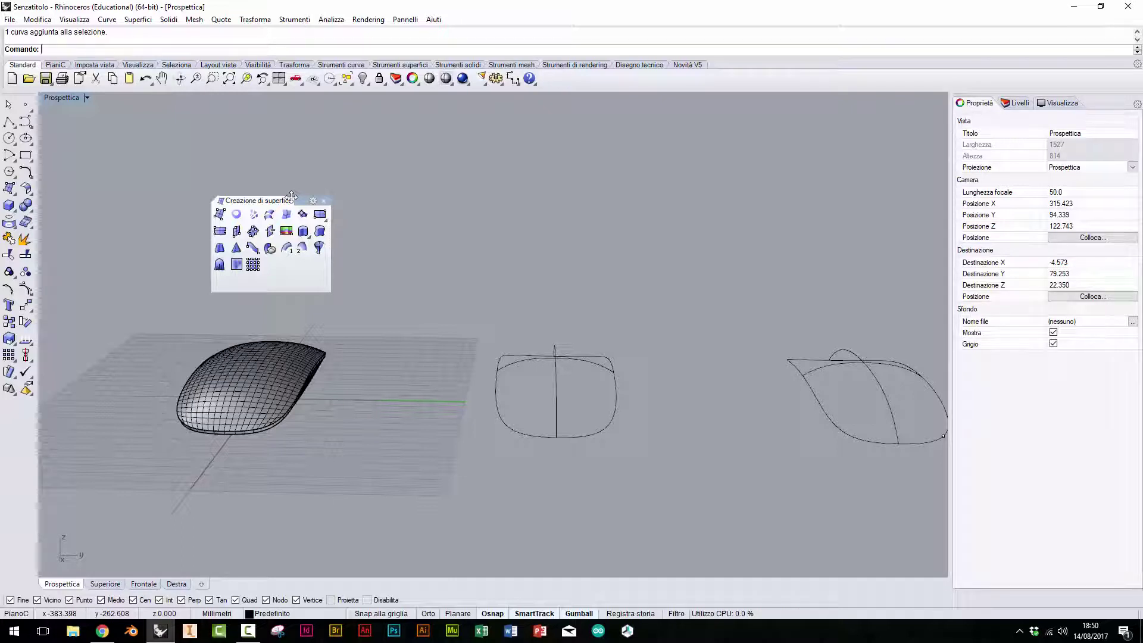
pyautogui.moveTo(550, 388); pyautogui.dragTo(543, 411, button='right')
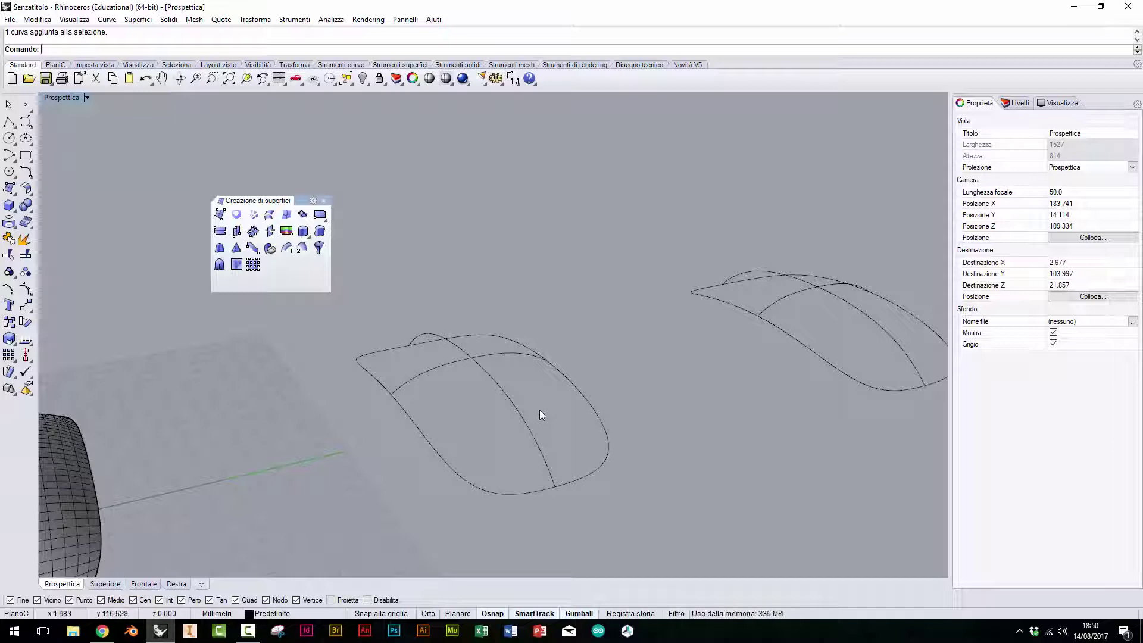
pyautogui.moveTo(513, 409); pyautogui.dragTo(352, 449, button='right')
# Run _Patch from the floating Creazione di superfici toolbar.
pyautogui.click(352, 449)
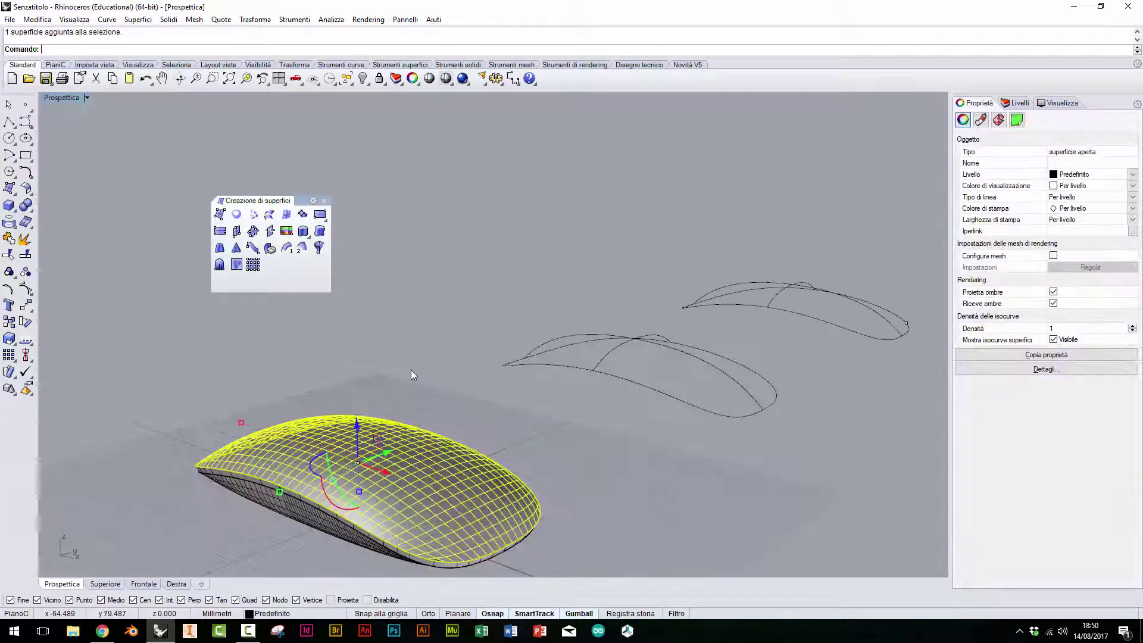
pyautogui.click(411, 369)
pyautogui.scroll(-5, 410, 369)
pyautogui.scroll(8, 550, 370)
pyautogui.moveTo(550, 370); pyautogui.dragTo(570, 379, button='right')
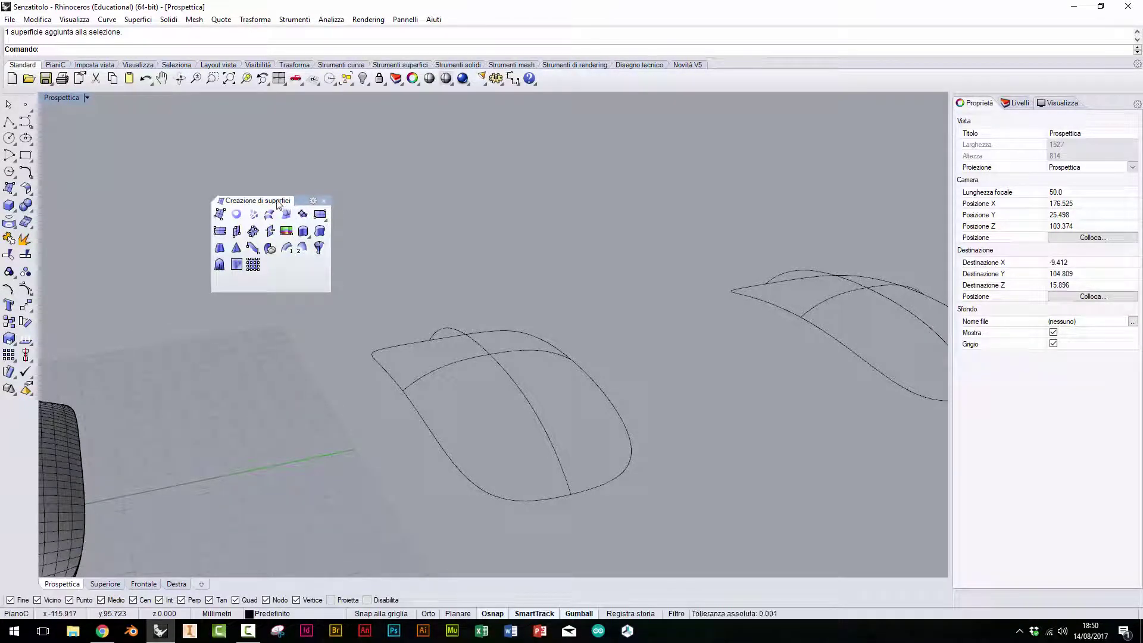
pyautogui.click(303, 215)
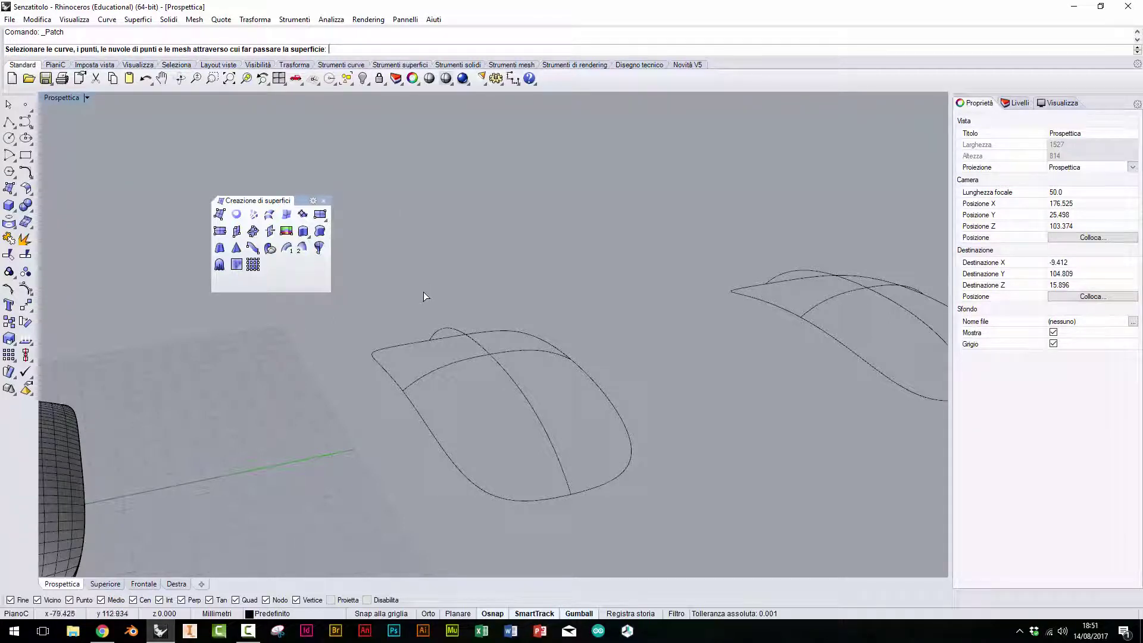
# Pick the middle mouse's outline, top arc and inner cross curves as patch inputs.
pyautogui.moveTo(413, 341)
pyautogui.mouseDown(button='right')
pyautogui.moveTo(405, 351)
pyautogui.moveTo(416, 337)
pyautogui.moveTo(500, 365)
pyautogui.moveTo(519, 435)
pyautogui.moveTo(480, 375)
pyautogui.moveTo(408, 324)
pyautogui.mouseUp(button='right')
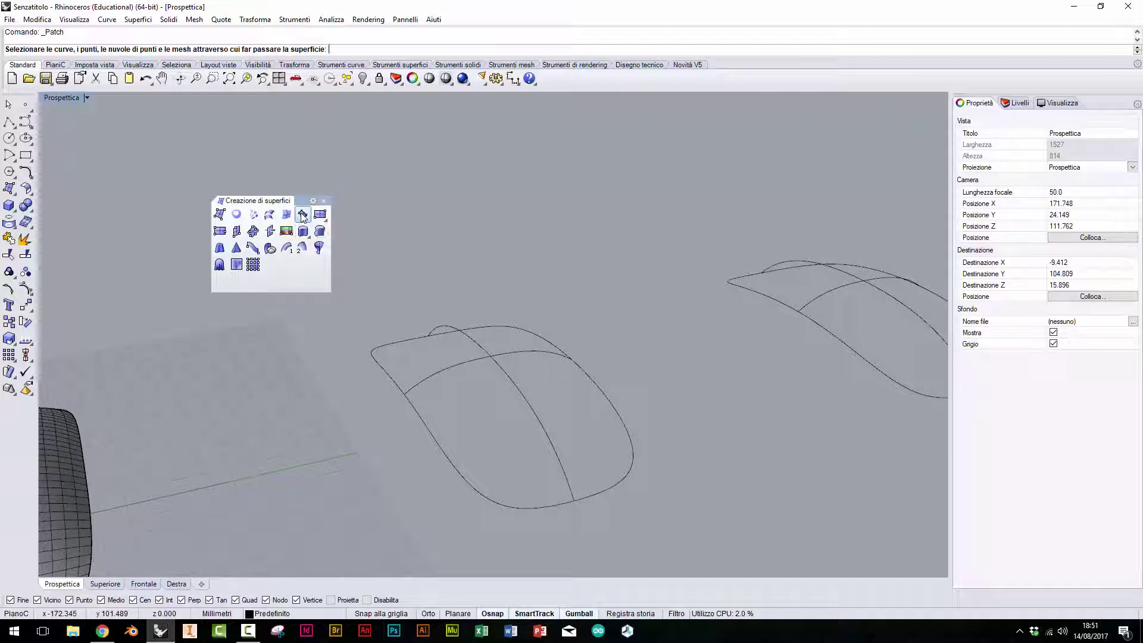
pyautogui.click(394, 380)
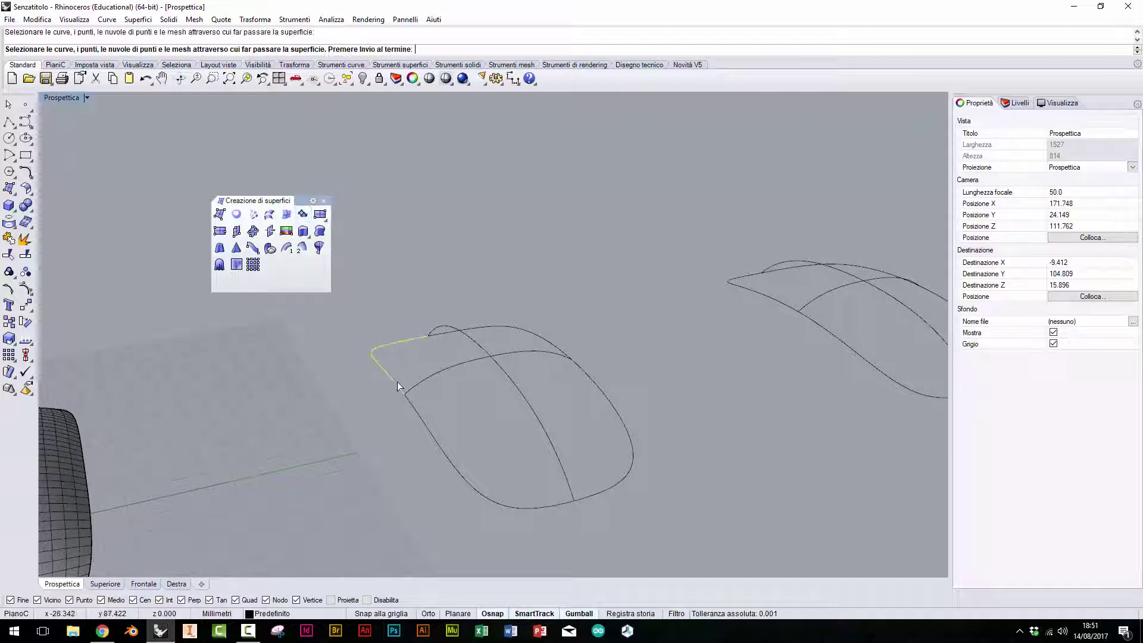
pyautogui.click(430, 433)
pyautogui.click(616, 411)
pyautogui.click(547, 352)
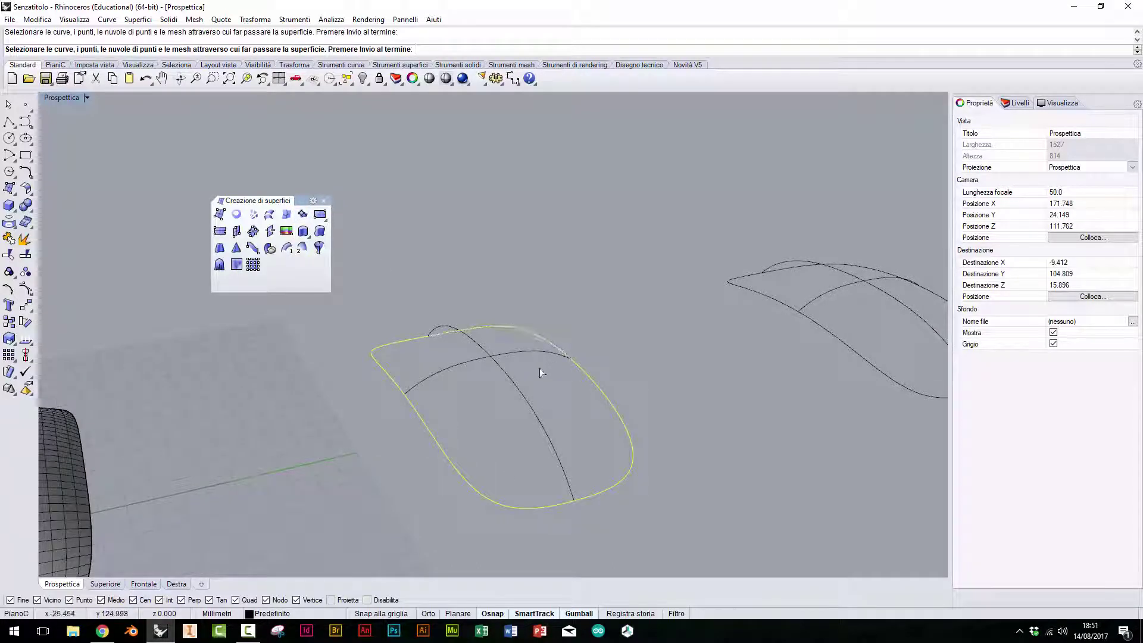
pyautogui.click(479, 352)
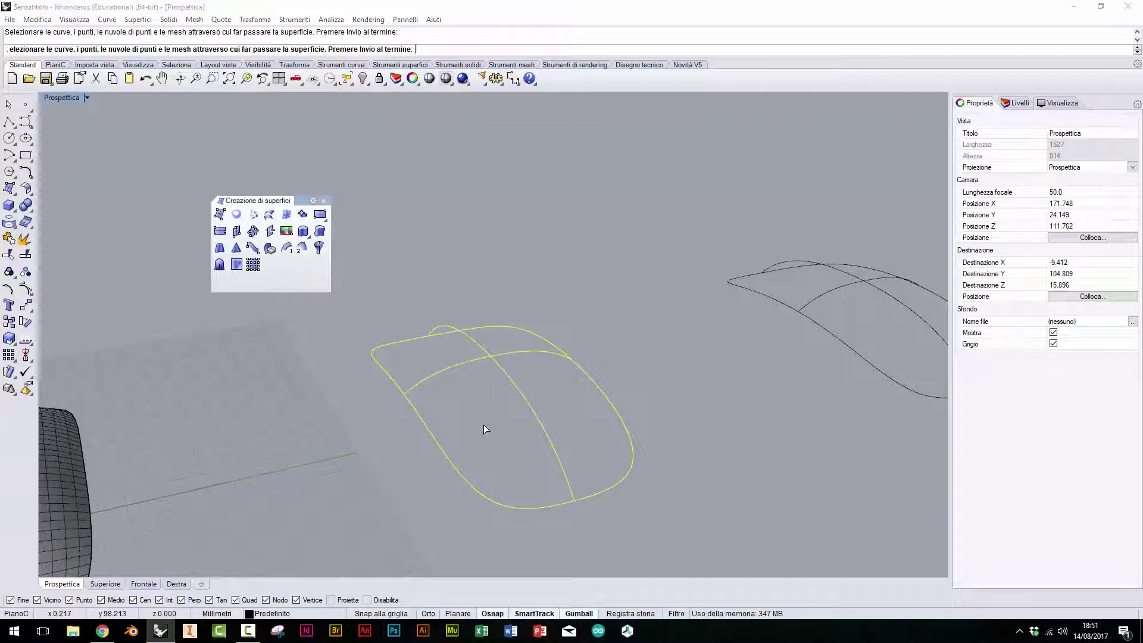
pyautogui.press('Return')
# Preview the patch surface with Anteprima and orbit to inspect it.
pyautogui.moveTo(671, 157); pyautogui.dragTo(371, 105)
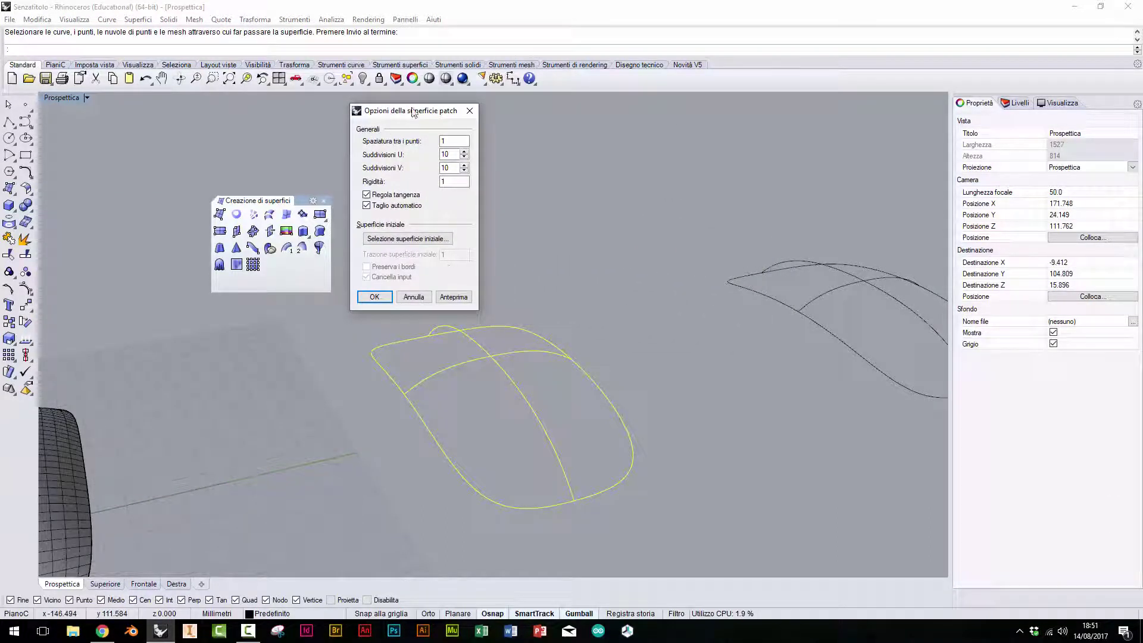
pyautogui.click(457, 296)
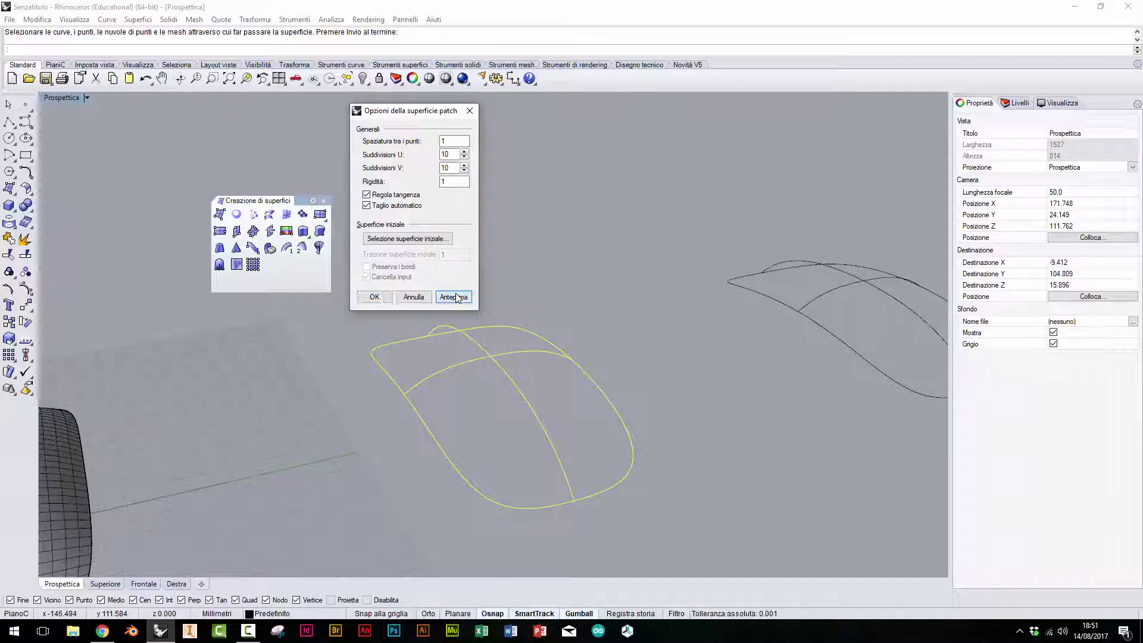
pyautogui.moveTo(561, 395)
pyautogui.mouseDown(button='right')
pyautogui.moveTo(410, 418)
pyautogui.moveTo(482, 408)
pyautogui.moveTo(487, 476)
pyautogui.moveTo(494, 437)
pyautogui.mouseUp(button='right')
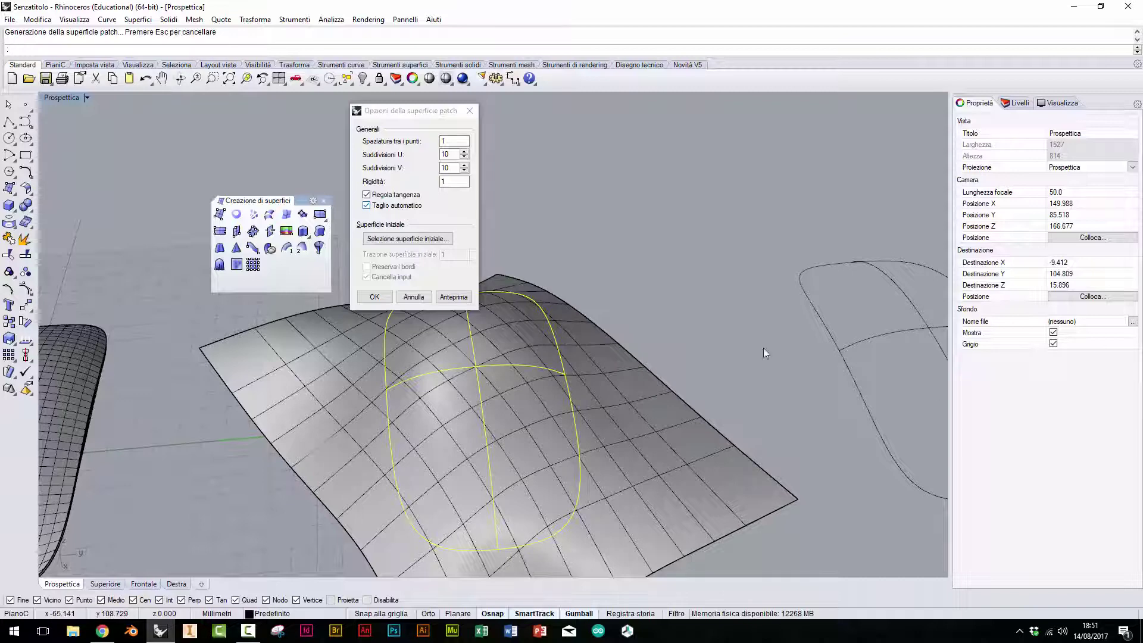
pyautogui.moveTo(589, 394); pyautogui.dragTo(588, 367, button='right')
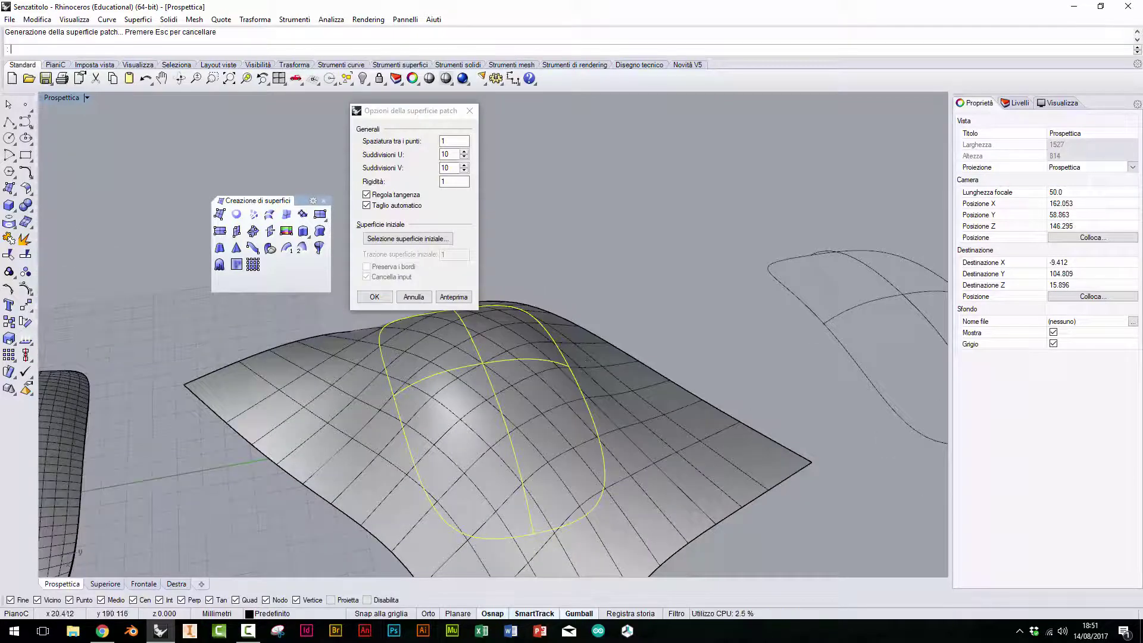
# Cancel the first patch and clear the outline curve selection.
pyautogui.click(413, 296)
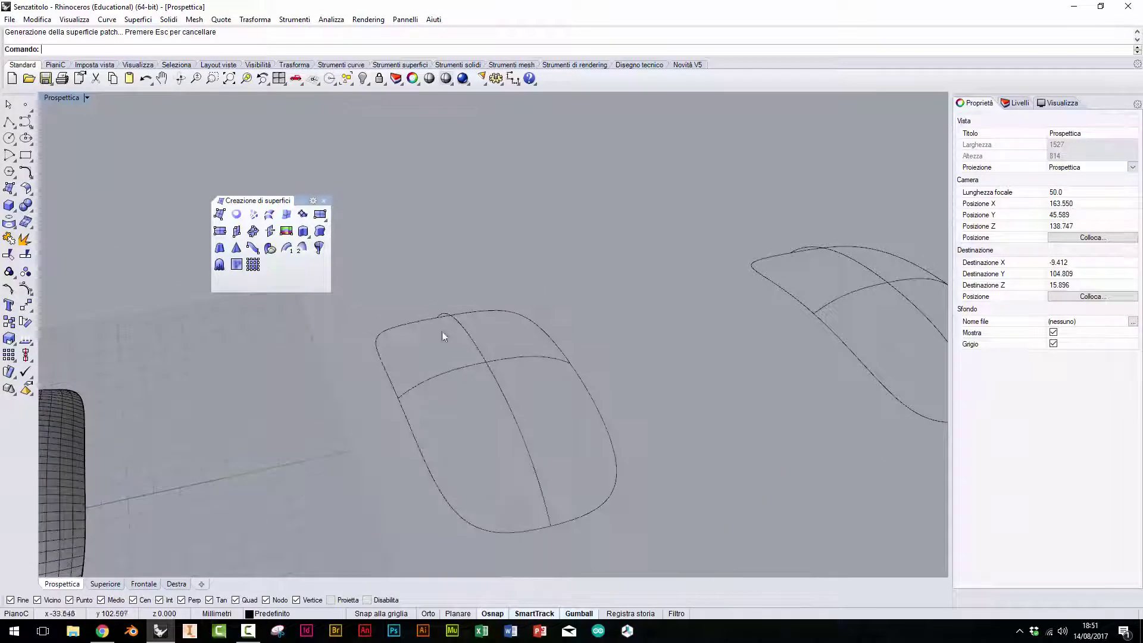
pyautogui.click(387, 340)
pyautogui.keyDown('shift'); pyautogui.click(549, 337); pyautogui.keyUp('shift')
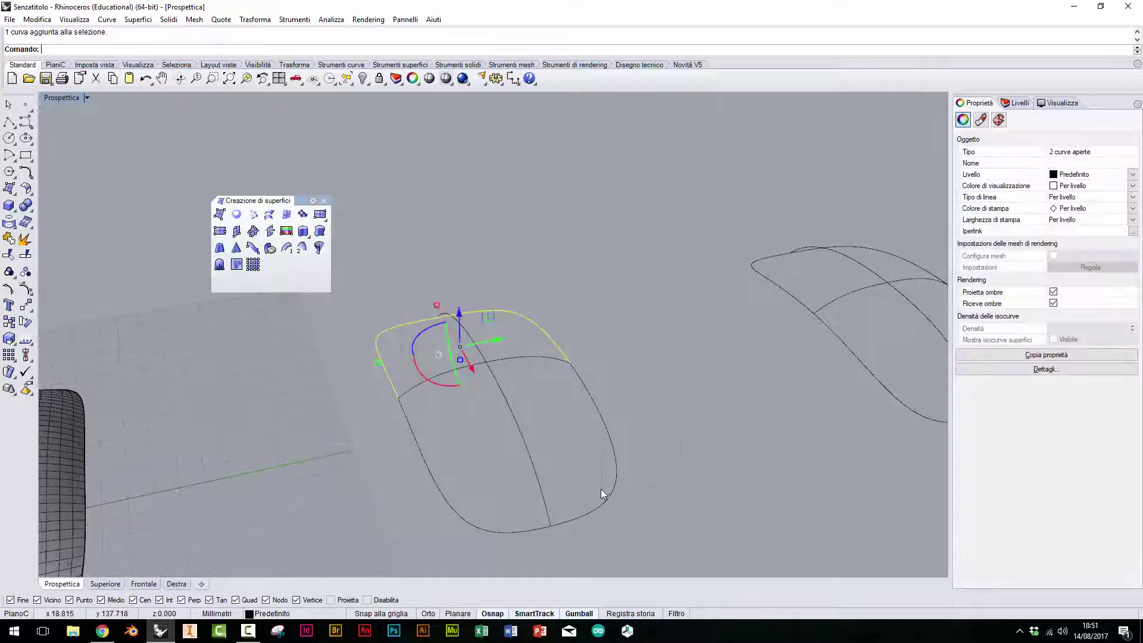
pyautogui.keyDown('shift'); pyautogui.click(613, 465); pyautogui.keyUp('shift')
pyautogui.keyDown('shift'); pyautogui.click(500, 531); pyautogui.keyUp('shift')
pyautogui.click(61, 248)
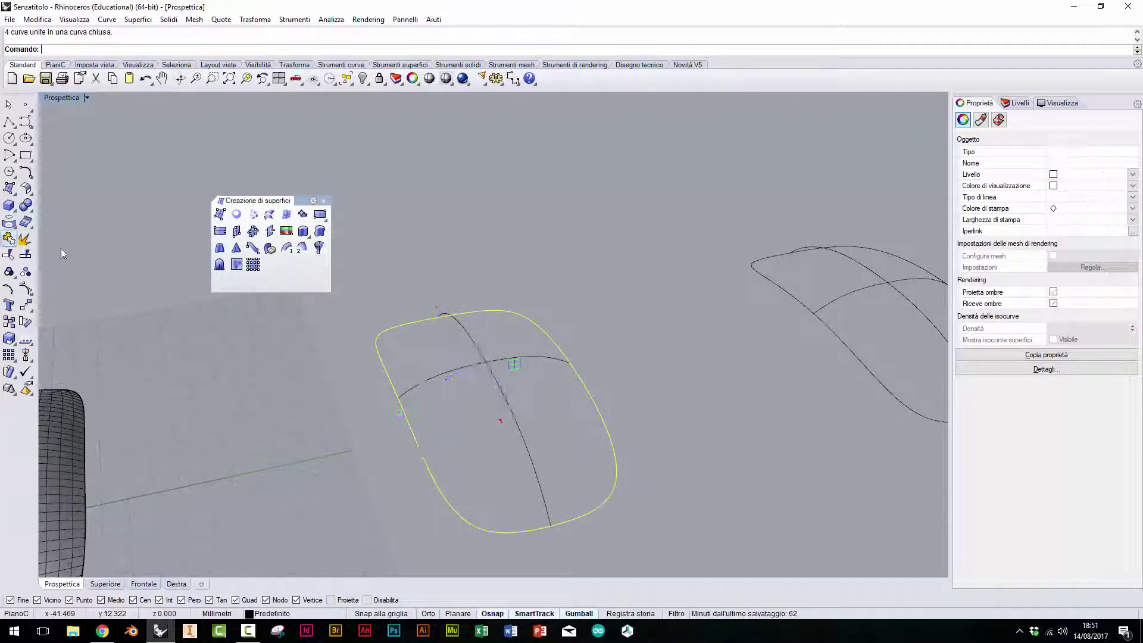
# Join the central curve pieces and the two crosswise curve halves into single curves.
pyautogui.click(492, 380)
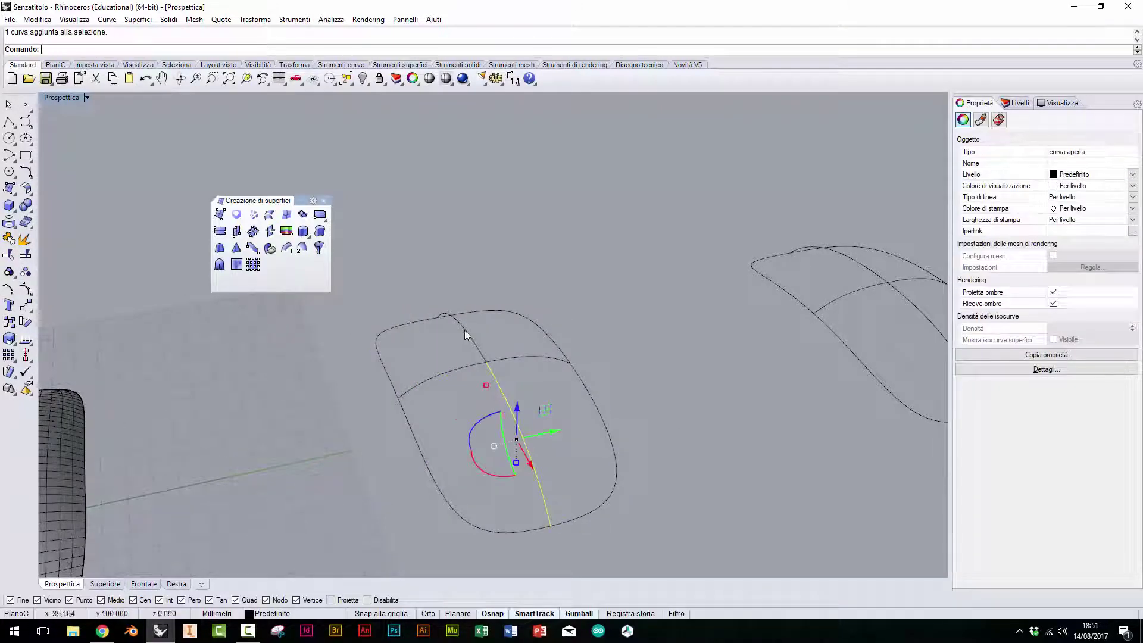
pyautogui.click(9, 238)
pyautogui.click(430, 379)
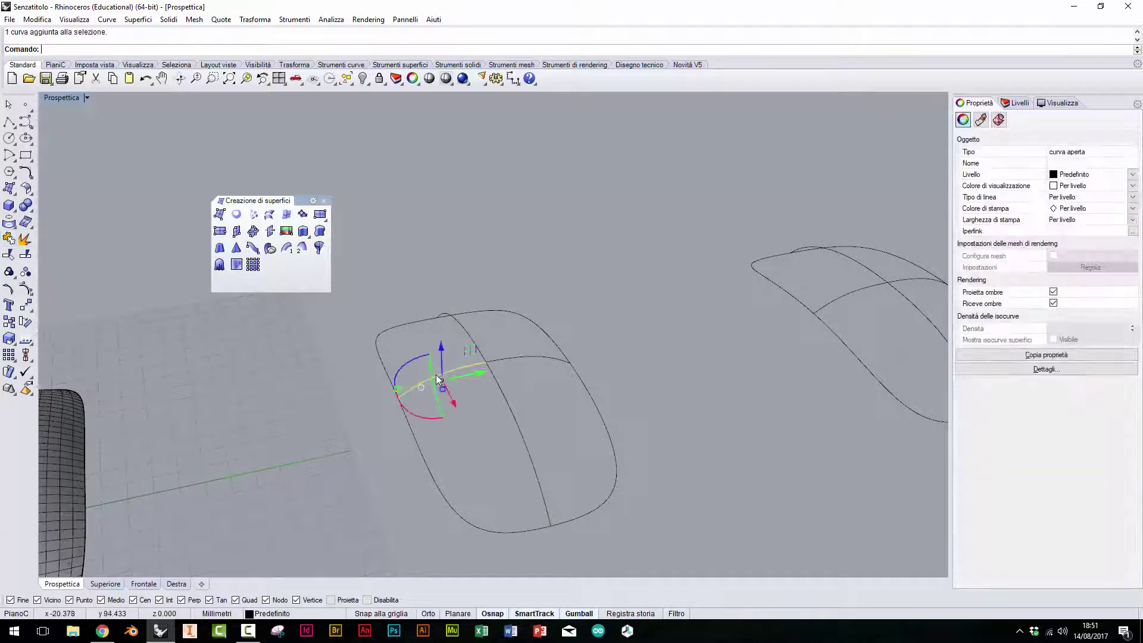
pyautogui.keyDown('shift'); pyautogui.click(520, 358); pyautogui.keyUp('shift')
pyautogui.click(9, 240)
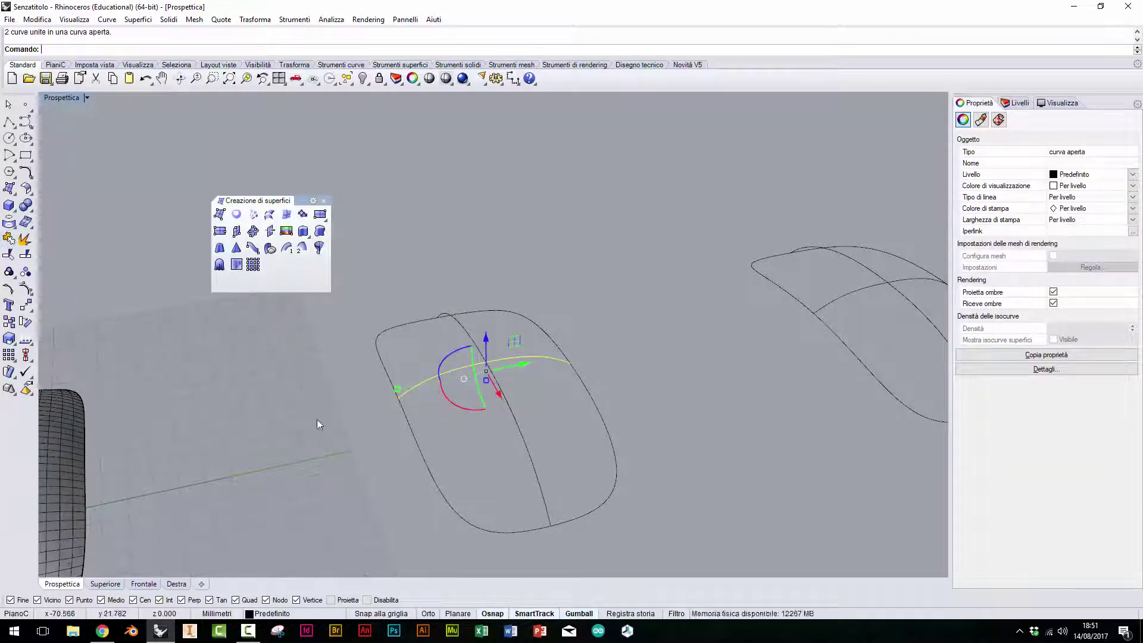
pyautogui.click(380, 509)
# Window-select the three mouse curves and preview a new patch through them.
pyautogui.click(436, 477)
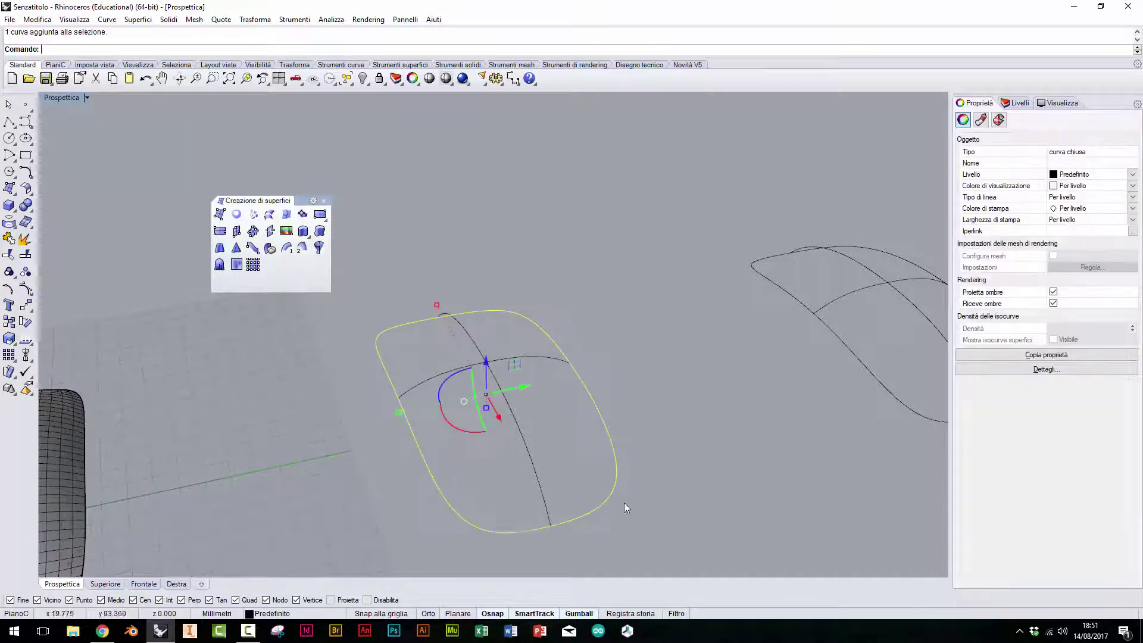
pyautogui.click(624, 503)
pyautogui.moveTo(377, 315); pyautogui.dragTo(622, 536)
pyautogui.click(303, 214)
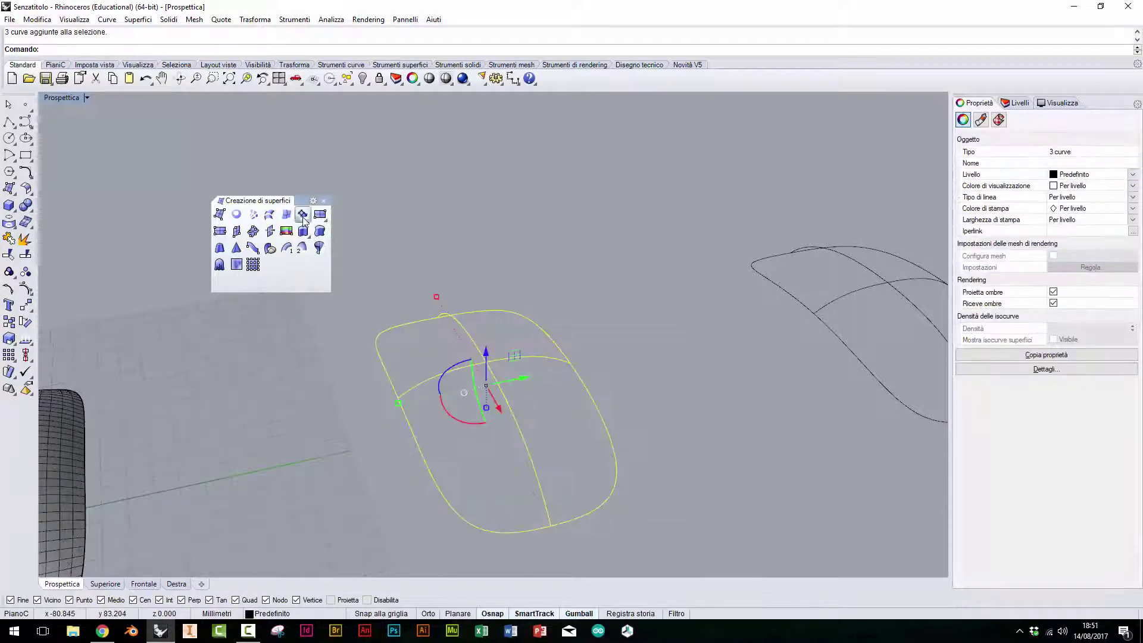
pyautogui.click(454, 297)
# Compare the patch preview with Auto trim off and back on.
pyautogui.moveTo(655, 357)
pyautogui.mouseDown(button='right')
pyautogui.moveTo(668, 411)
pyautogui.moveTo(534, 401)
pyautogui.moveTo(450, 373)
pyautogui.moveTo(405, 286)
pyautogui.mouseUp(button='right')
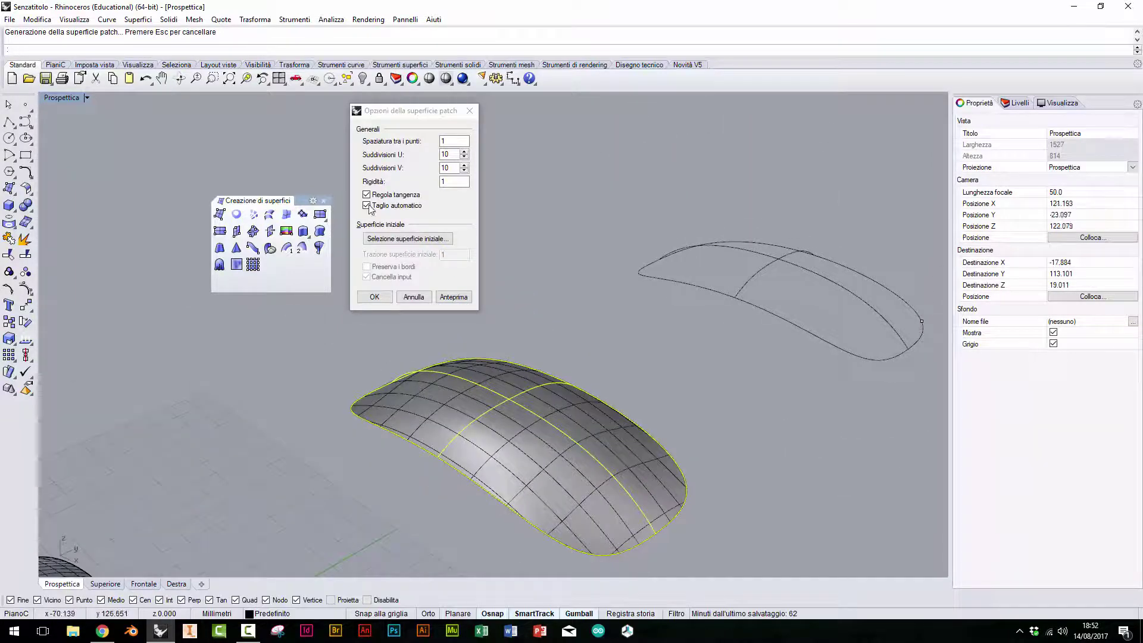
pyautogui.click(366, 206)
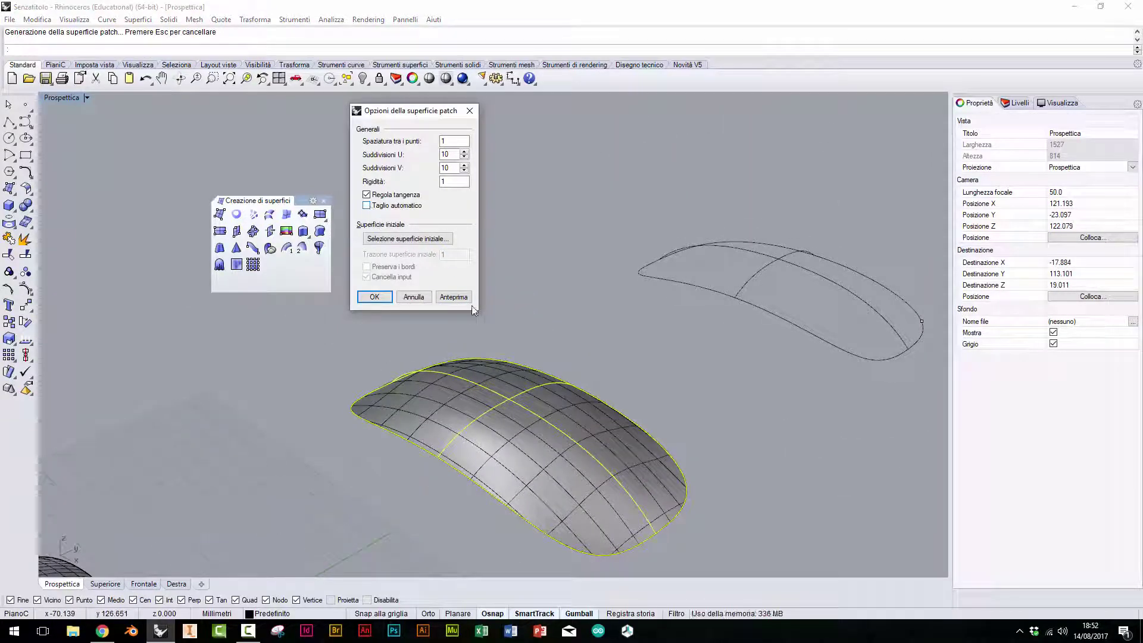
pyautogui.click(455, 297)
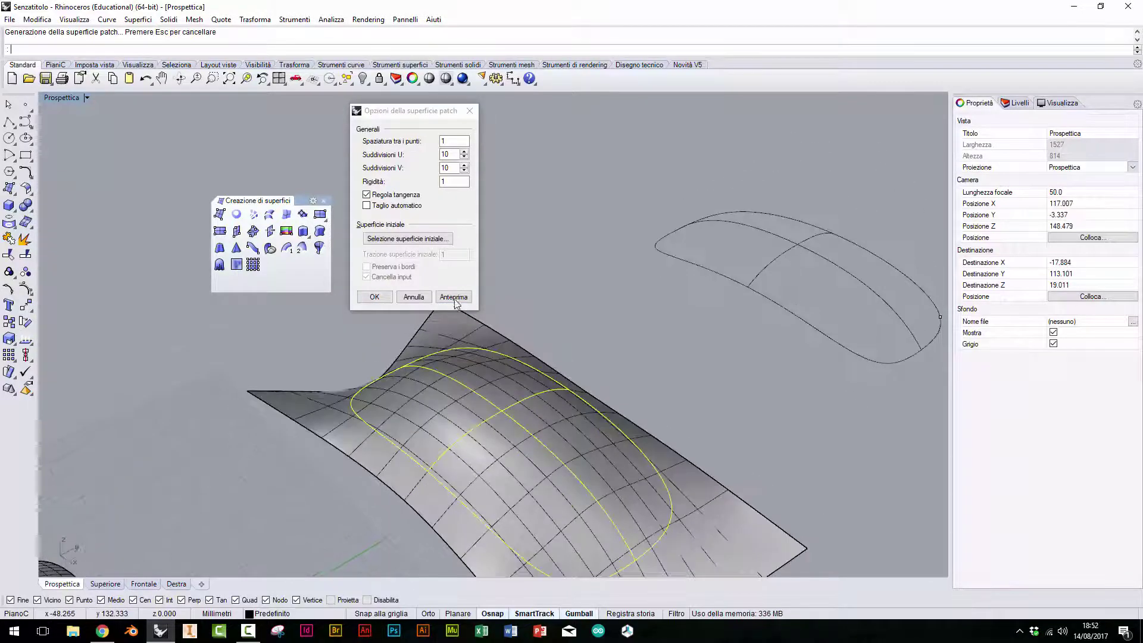
pyautogui.click(367, 205)
pyautogui.click(456, 298)
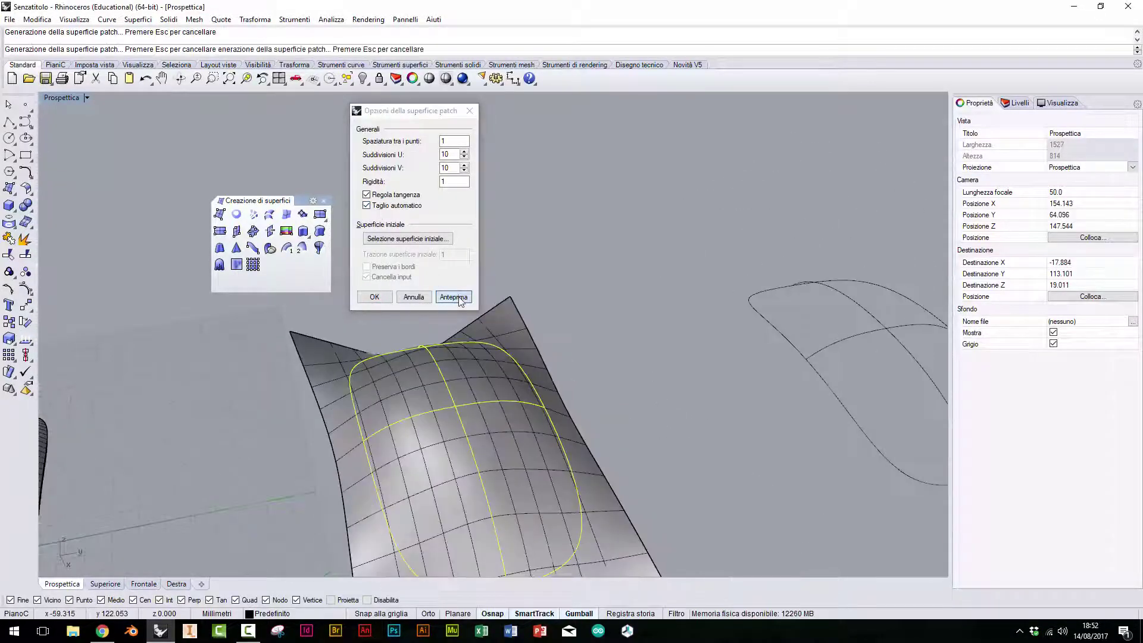
pyautogui.moveTo(544, 365)
pyautogui.mouseDown(button='right')
pyautogui.moveTo(594, 313)
pyautogui.moveTo(526, 305)
pyautogui.moveTo(547, 324)
pyautogui.mouseUp(button='right')
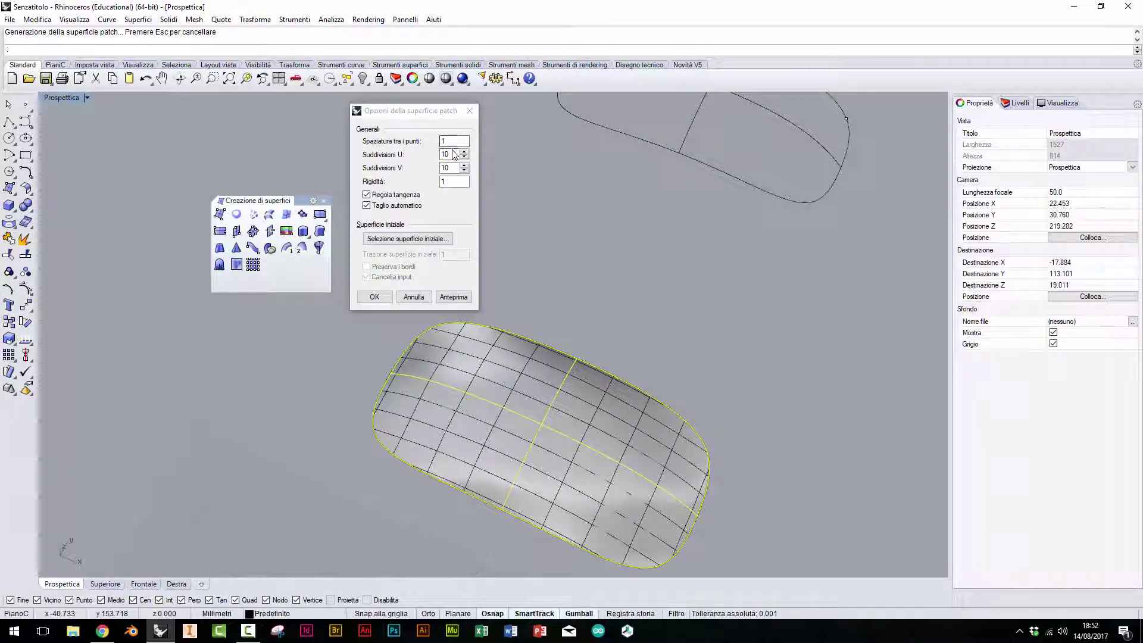
# Set U and V subdivisions to 100 and preview the denser patch.
pyautogui.click(454, 154)
pyautogui.write('0')
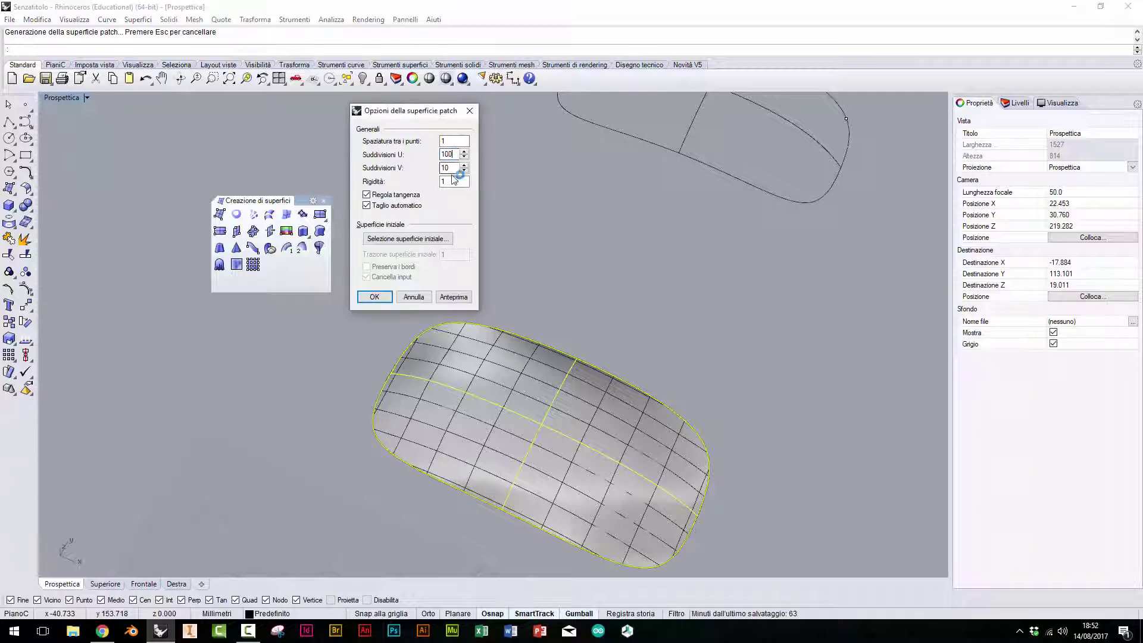
pyautogui.click(454, 296)
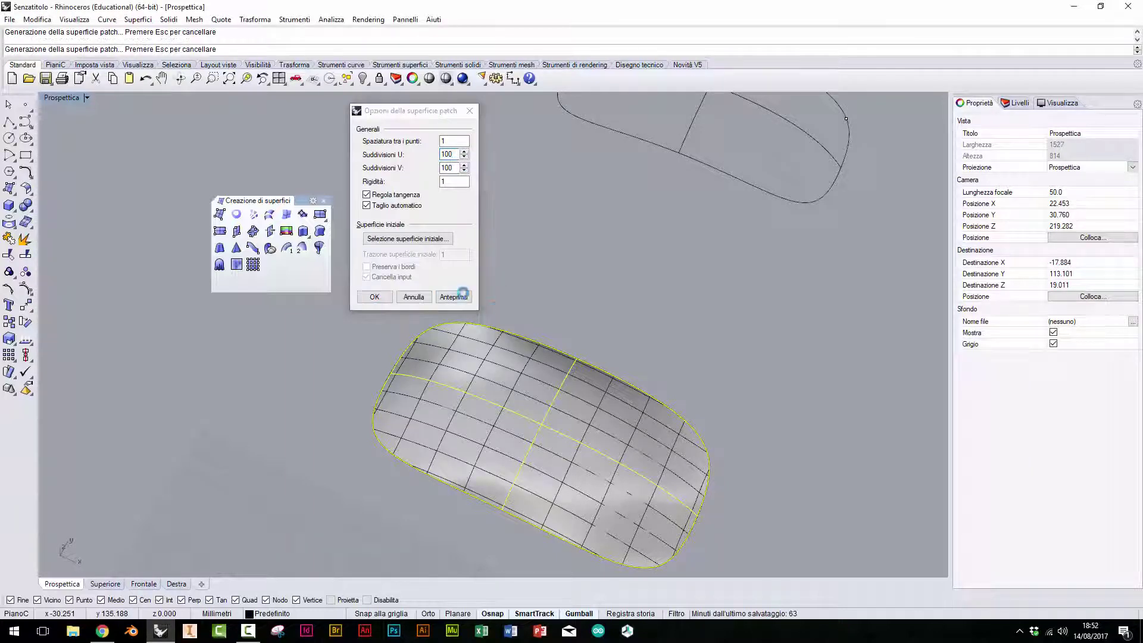
pyautogui.moveTo(575, 346)
pyautogui.mouseDown(button='right')
pyautogui.moveTo(469, 207)
pyautogui.moveTo(506, 298)
pyautogui.moveTo(506, 383)
pyautogui.moveTo(639, 372)
pyautogui.moveTo(802, 461)
pyautogui.moveTo(727, 413)
pyautogui.moveTo(584, 357)
pyautogui.moveTo(559, 357)
pyautogui.moveTo(550, 399)
pyautogui.mouseUp(button='right')
pyautogui.scroll(3, 550, 399)
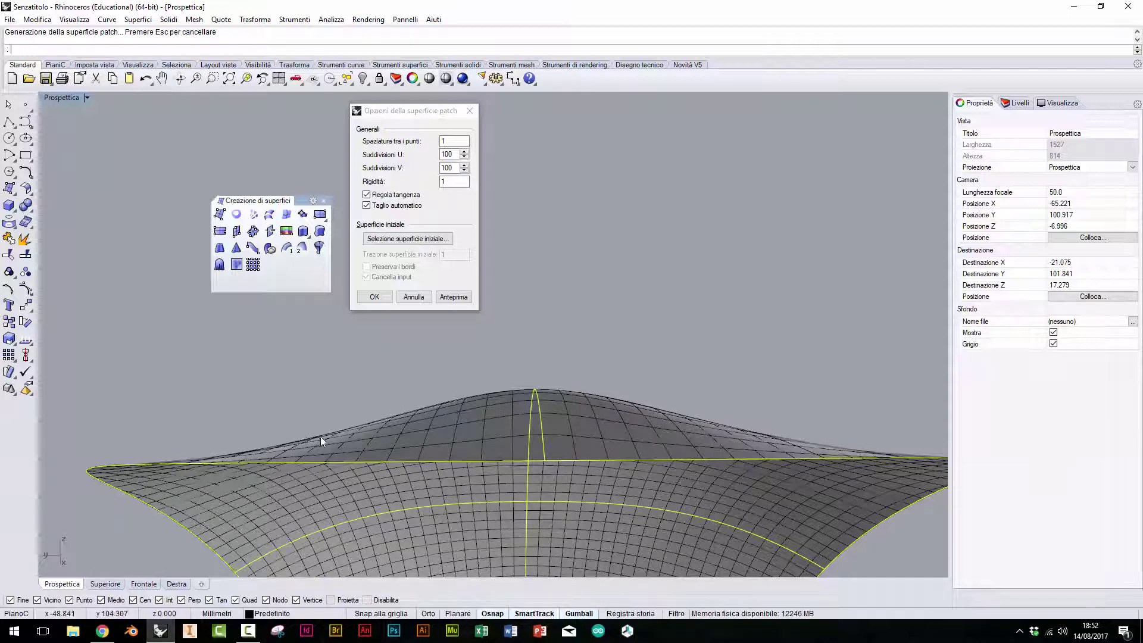
# Return U and V subdivisions to 10, preview the coarser patch, and check stiffness 1.
pyautogui.click(456, 153)
pyautogui.write('10')
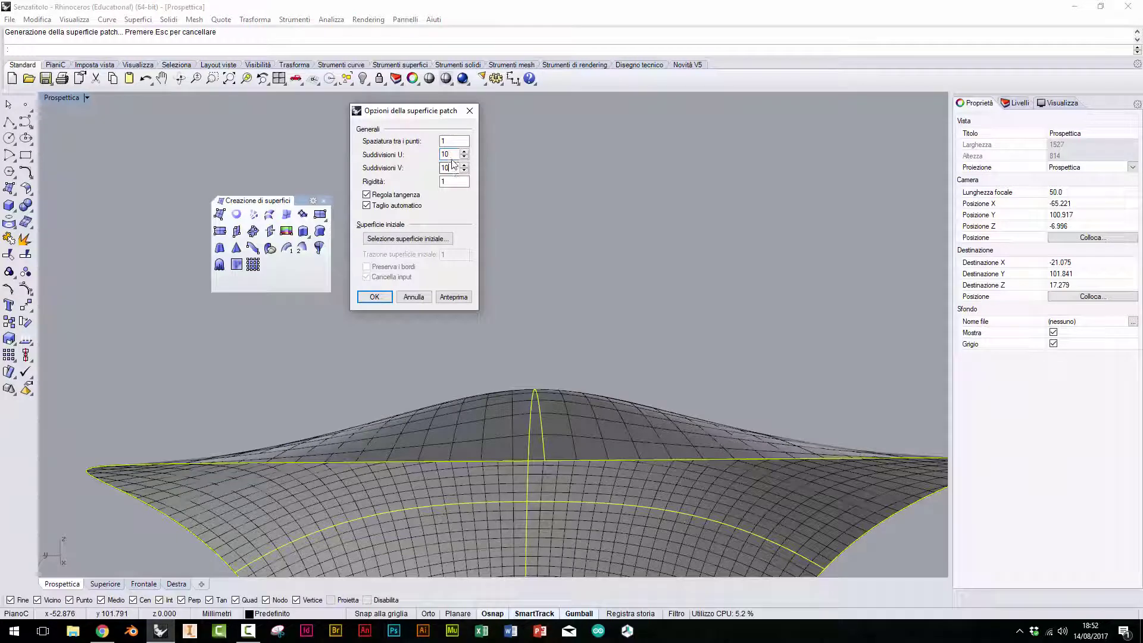
pyautogui.click(459, 298)
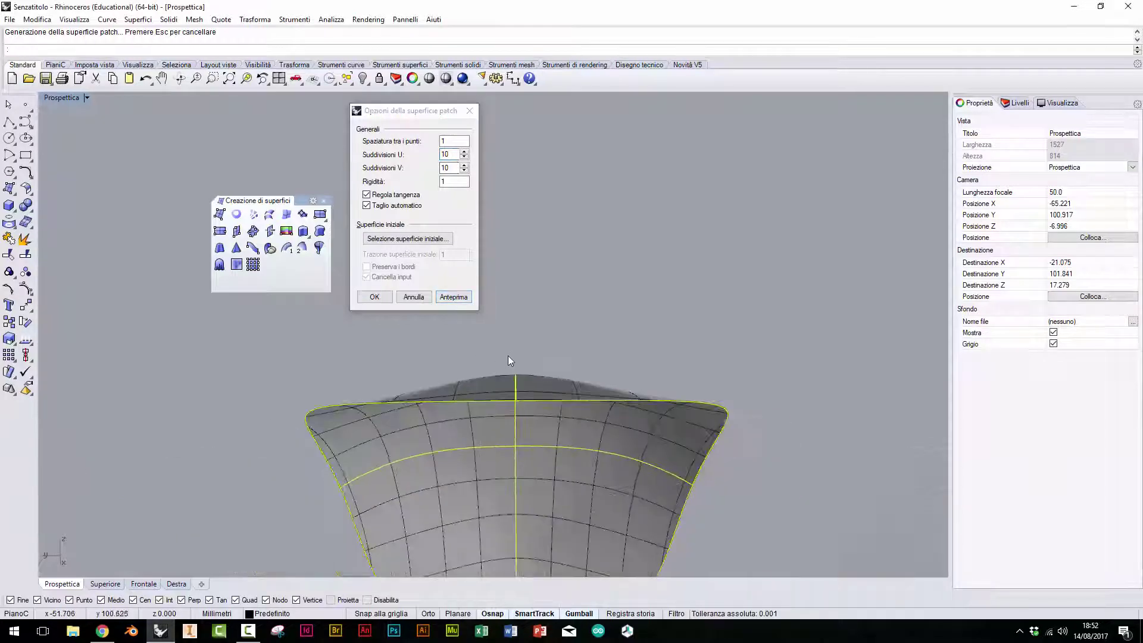
pyautogui.moveTo(508, 359)
pyautogui.mouseDown(button='right')
pyautogui.moveTo(723, 441)
pyautogui.moveTo(425, 341)
pyautogui.moveTo(633, 401)
pyautogui.mouseUp(button='right')
pyautogui.scroll(3, 566, 398)
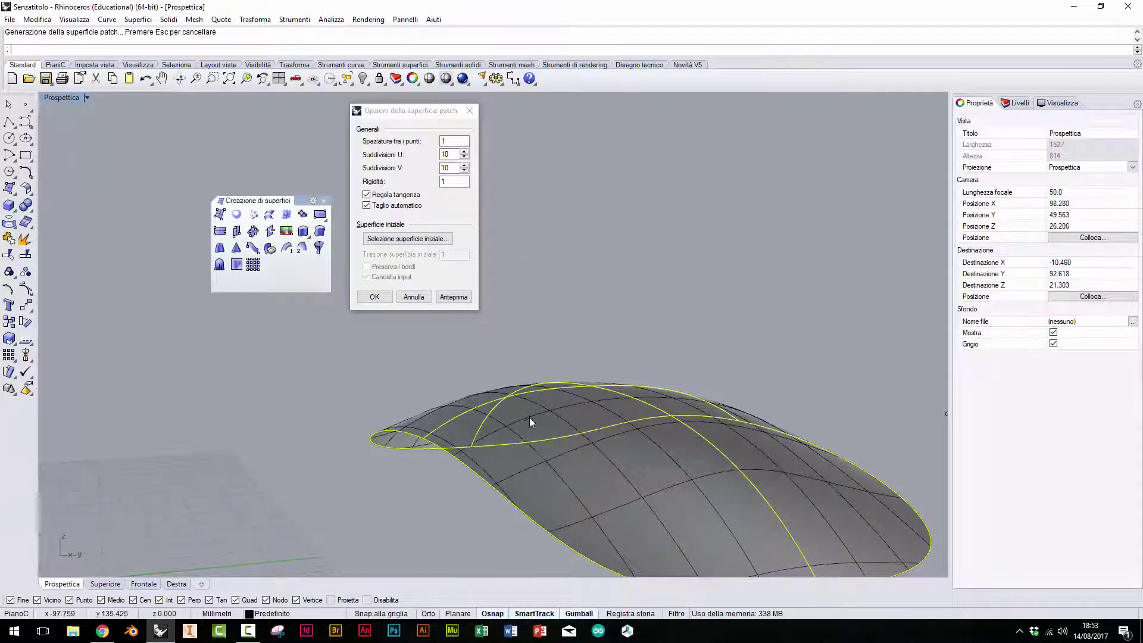
pyautogui.moveTo(495, 452)
pyautogui.mouseDown(button='right')
pyautogui.moveTo(689, 471)
pyautogui.moveTo(642, 444)
pyautogui.mouseUp(button='right')
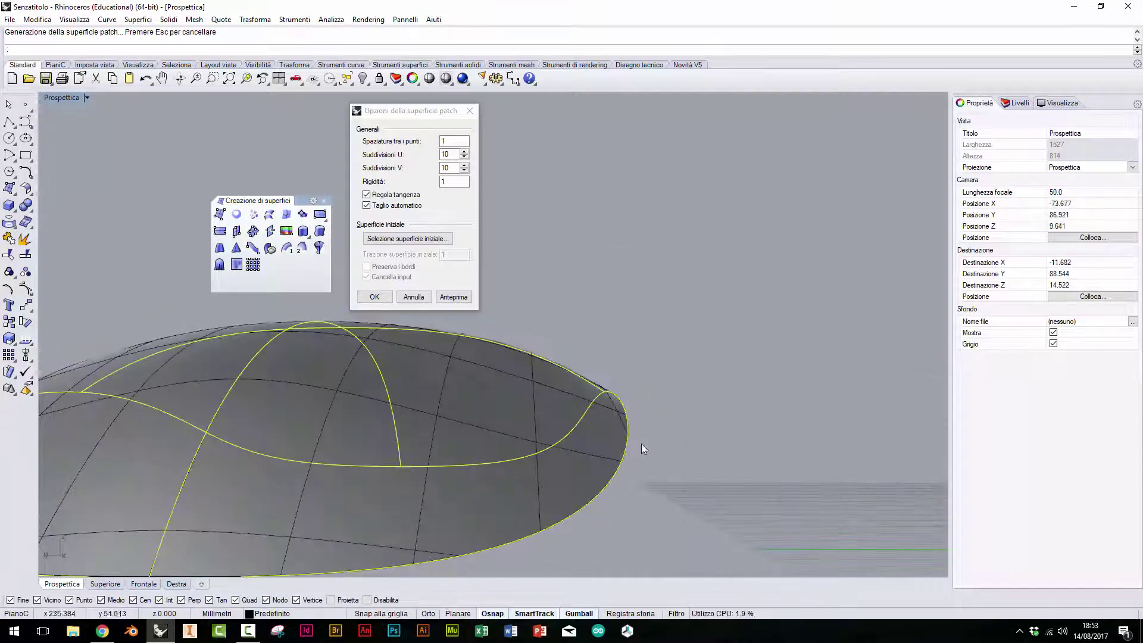
pyautogui.scroll(3, 644, 441)
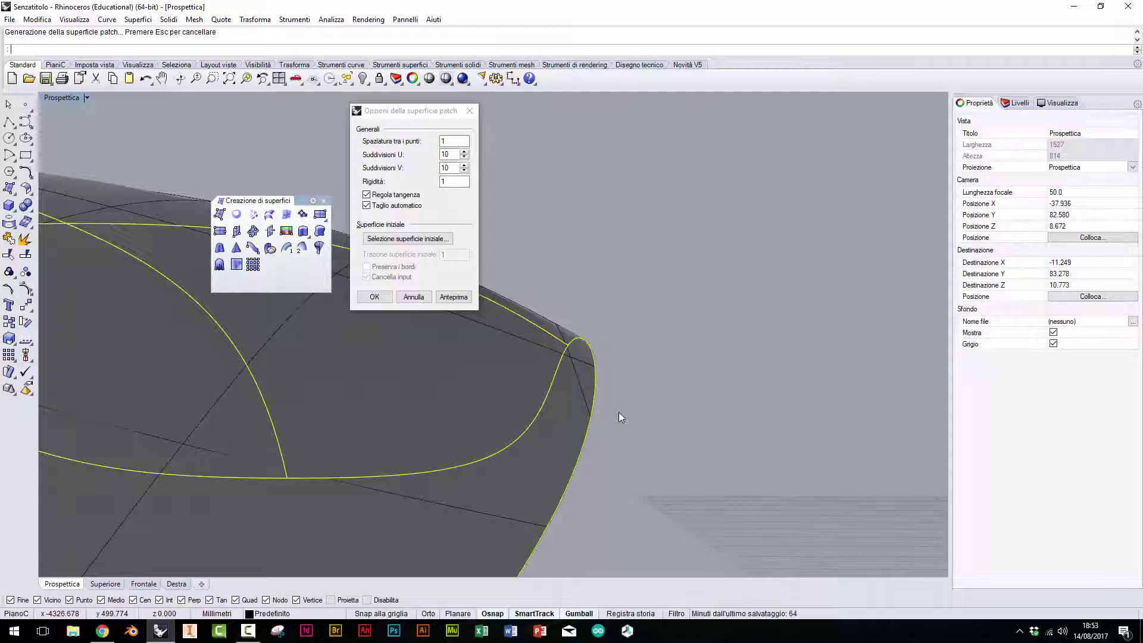
pyautogui.click(459, 181)
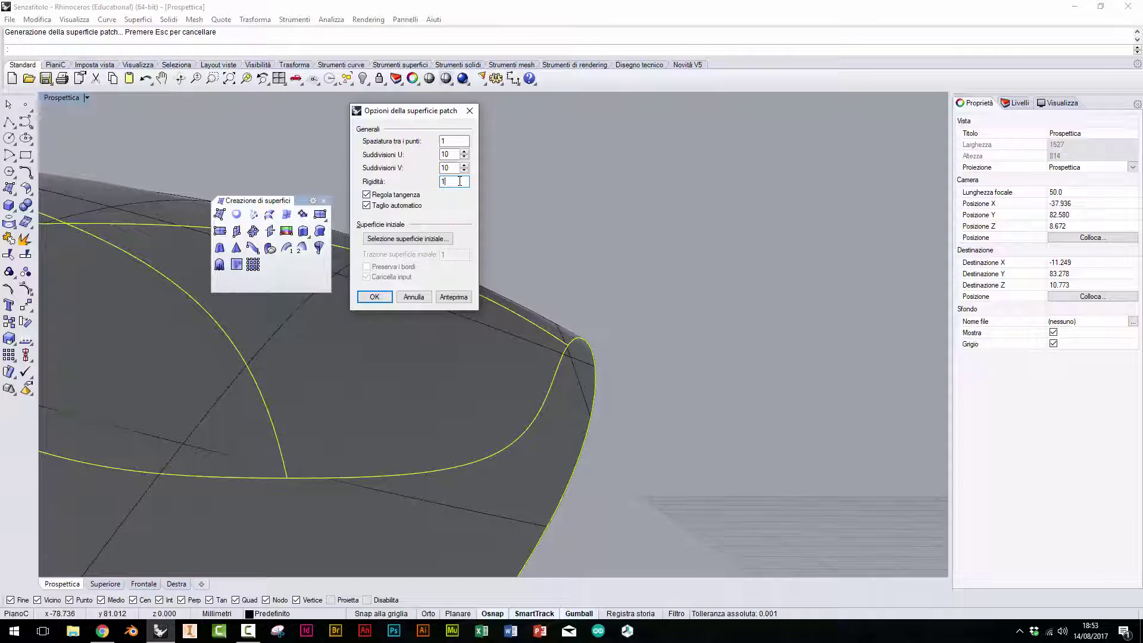
pyautogui.write('0')
# Orbit and zoom to inspect the whole stiffness-10 patch preview and its tip.
pyautogui.scroll(-5, 610, 363)
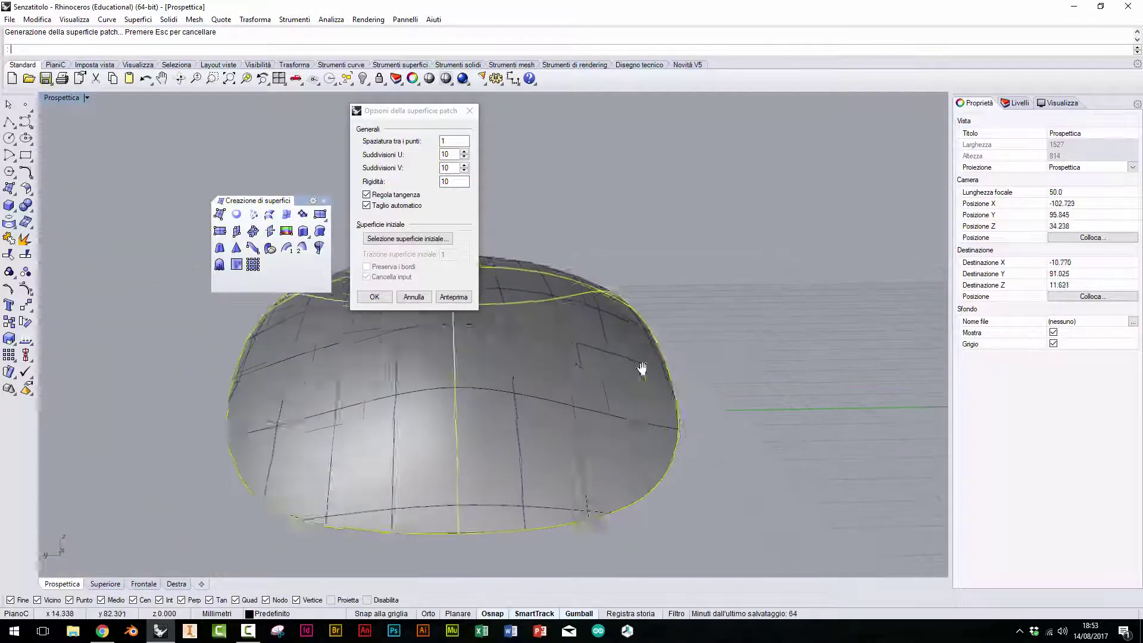
pyautogui.moveTo(610, 363)
pyautogui.mouseDown(button='right')
pyautogui.moveTo(645, 334)
pyautogui.moveTo(802, 390)
pyautogui.moveTo(795, 338)
pyautogui.mouseUp(button='right')
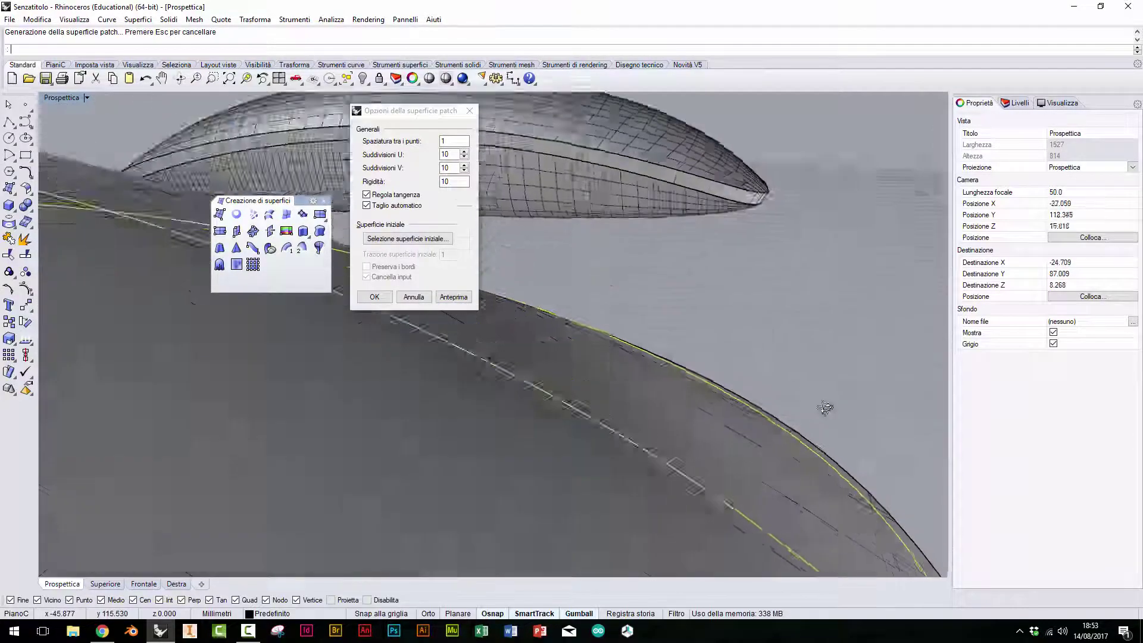
pyautogui.scroll(5, 652, 344)
pyautogui.moveTo(652, 344); pyautogui.dragTo(713, 375, button='right')
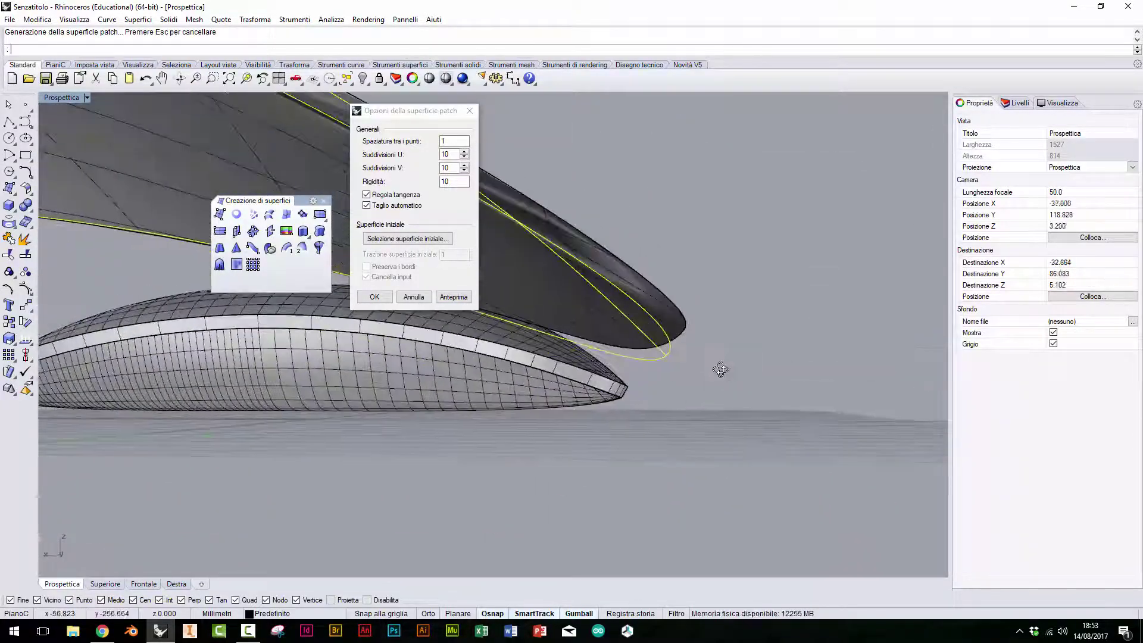
pyautogui.scroll(3, 724, 375)
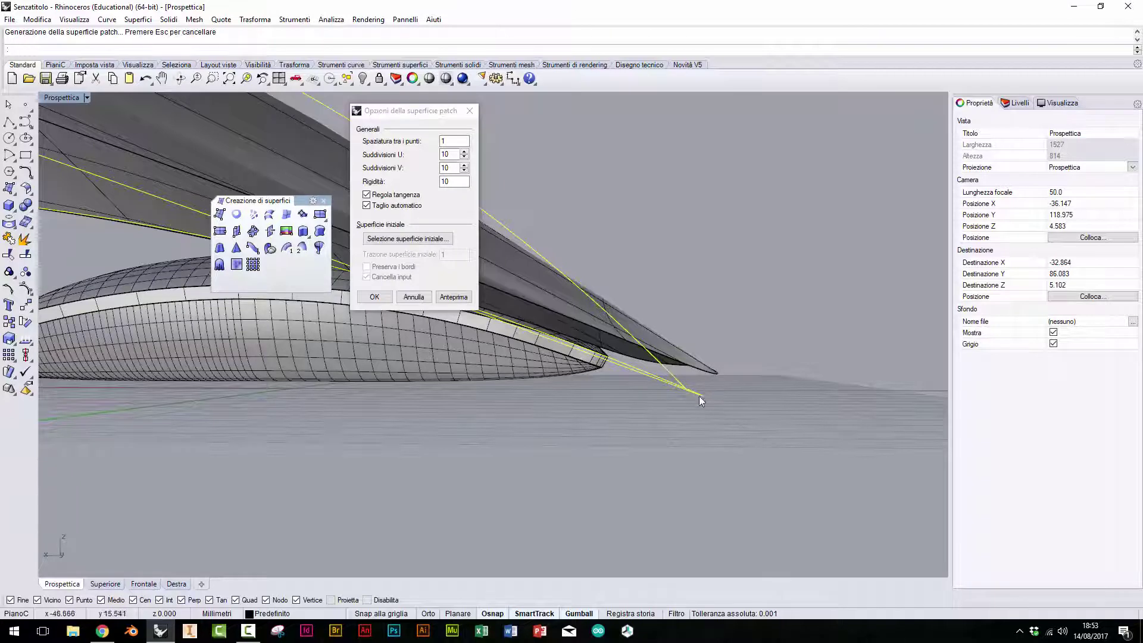
# Preview the patch at stiffness 1, then change the stiffness to 100.
pyautogui.click(458, 182)
pyautogui.press('BackSpace')
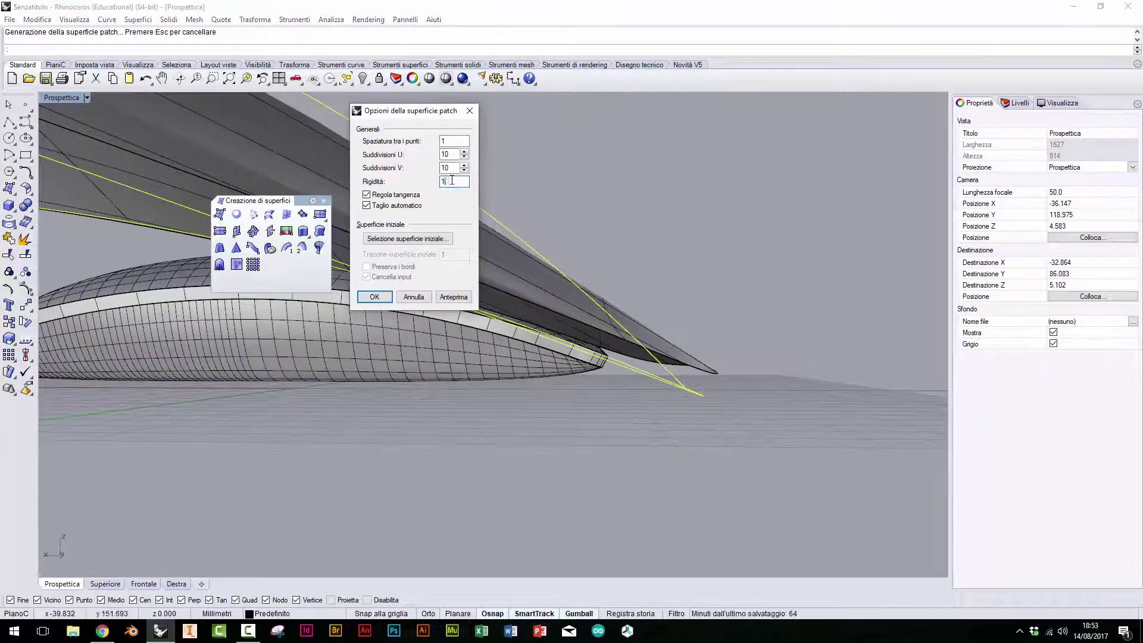
pyautogui.click(451, 297)
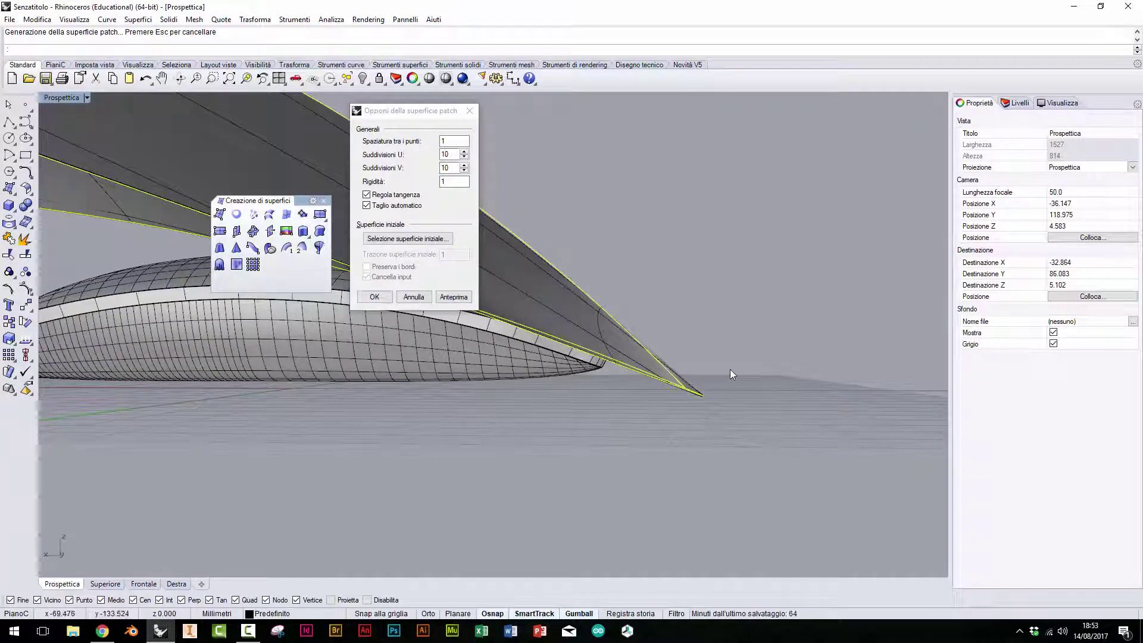
pyautogui.moveTo(724, 371)
pyautogui.mouseDown(button='right')
pyautogui.moveTo(583, 362)
pyautogui.moveTo(500, 272)
pyautogui.mouseUp(button='right')
pyautogui.click(460, 184)
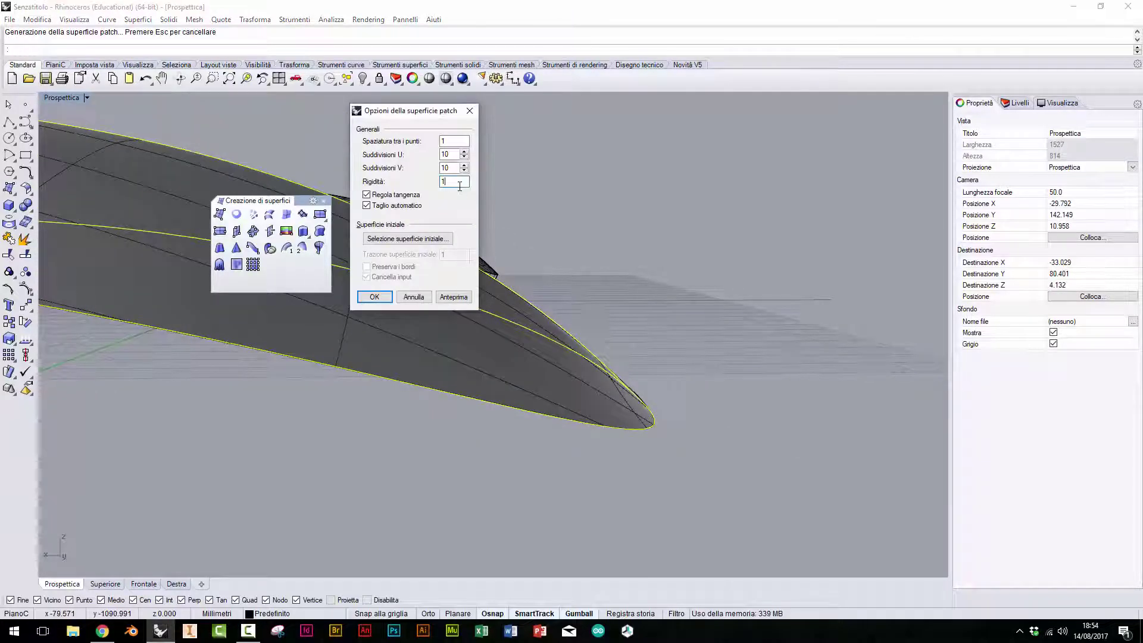
pyautogui.write('00')
pyautogui.moveTo(744, 357)
pyautogui.mouseDown(button='right')
pyautogui.moveTo(577, 343)
pyautogui.moveTo(582, 397)
pyautogui.moveTo(848, 466)
pyautogui.moveTo(610, 420)
pyautogui.mouseUp(button='right')
# Preview the patch at stiffness 0 and orbit around the wavy result.
pyautogui.moveTo(629, 409); pyautogui.dragTo(468, 207, button='right')
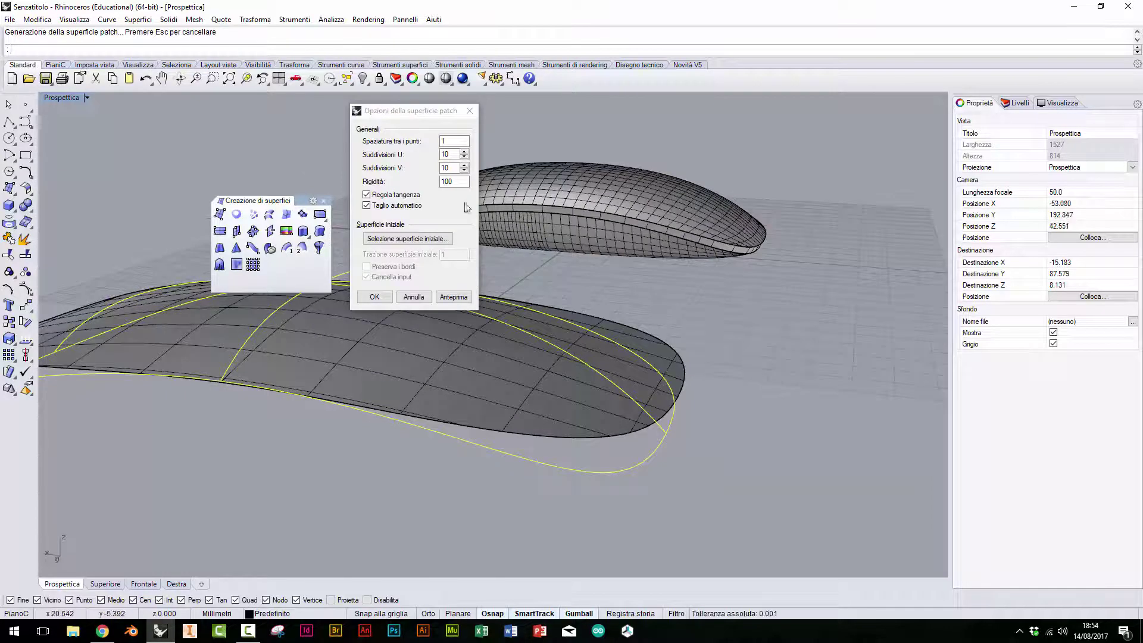
pyautogui.moveTo(464, 186); pyautogui.dragTo(433, 181)
pyautogui.write('0')
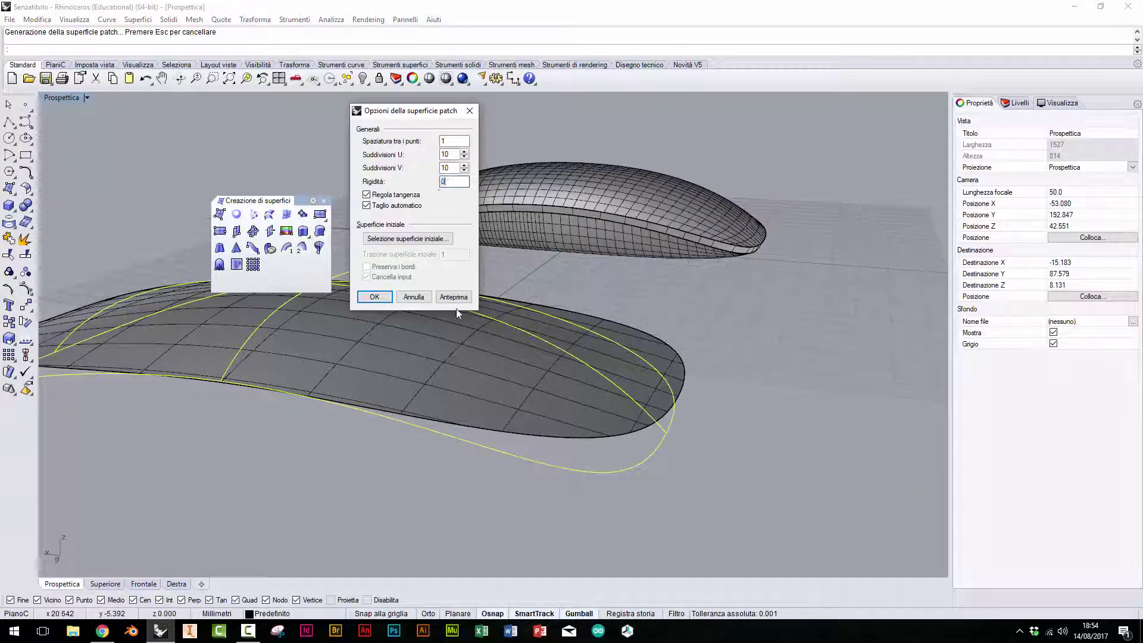
pyautogui.click(453, 297)
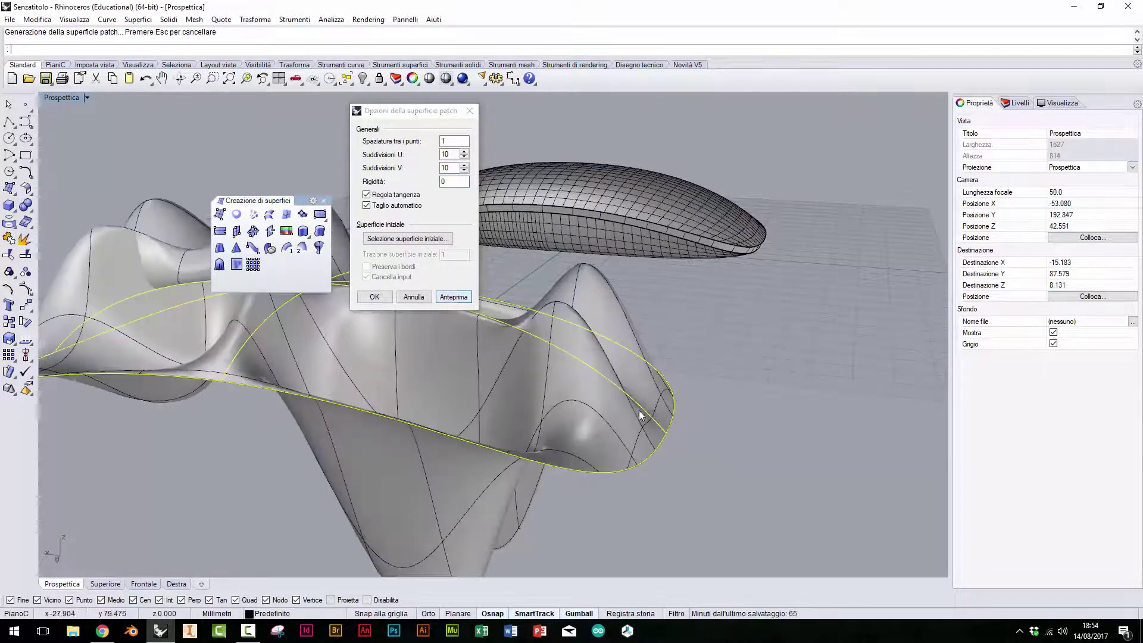
pyautogui.moveTo(640, 415)
pyautogui.mouseDown(button='right')
pyautogui.moveTo(576, 335)
pyautogui.moveTo(686, 455)
pyautogui.moveTo(523, 359)
pyautogui.mouseUp(button='right')
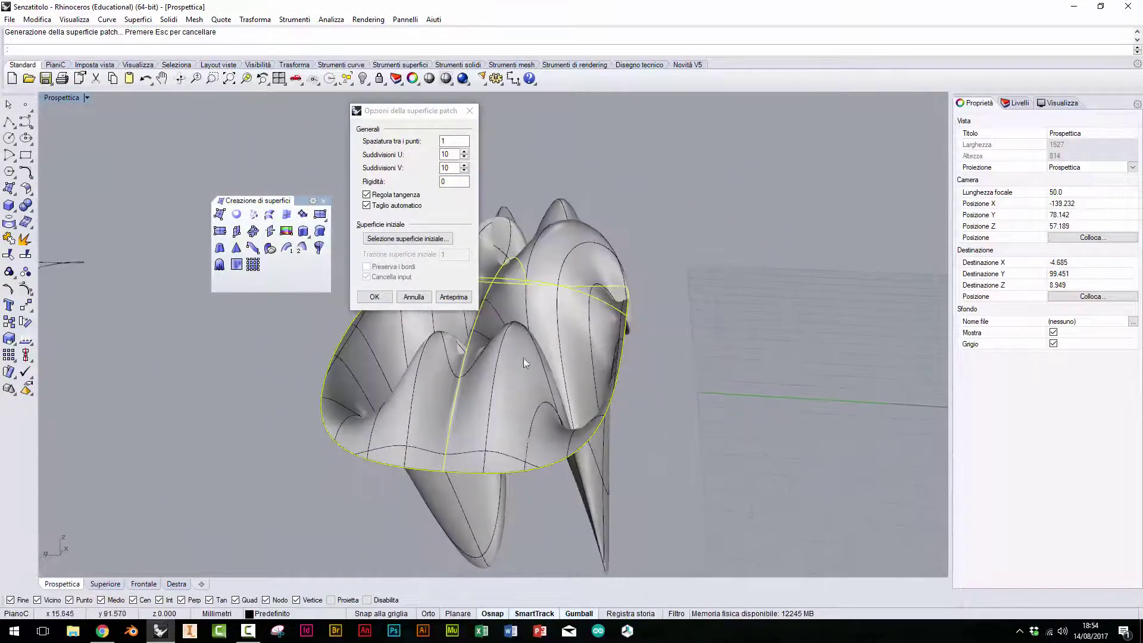
pyautogui.scroll(5, 523, 359)
pyautogui.moveTo(523, 359)
pyautogui.mouseDown(button='right')
pyautogui.moveTo(598, 406)
pyautogui.moveTo(623, 401)
pyautogui.moveTo(235, 448)
pyautogui.mouseUp(button='right')
pyautogui.scroll(-5, 598, 406)
pyautogui.scroll(5, 380, 375)
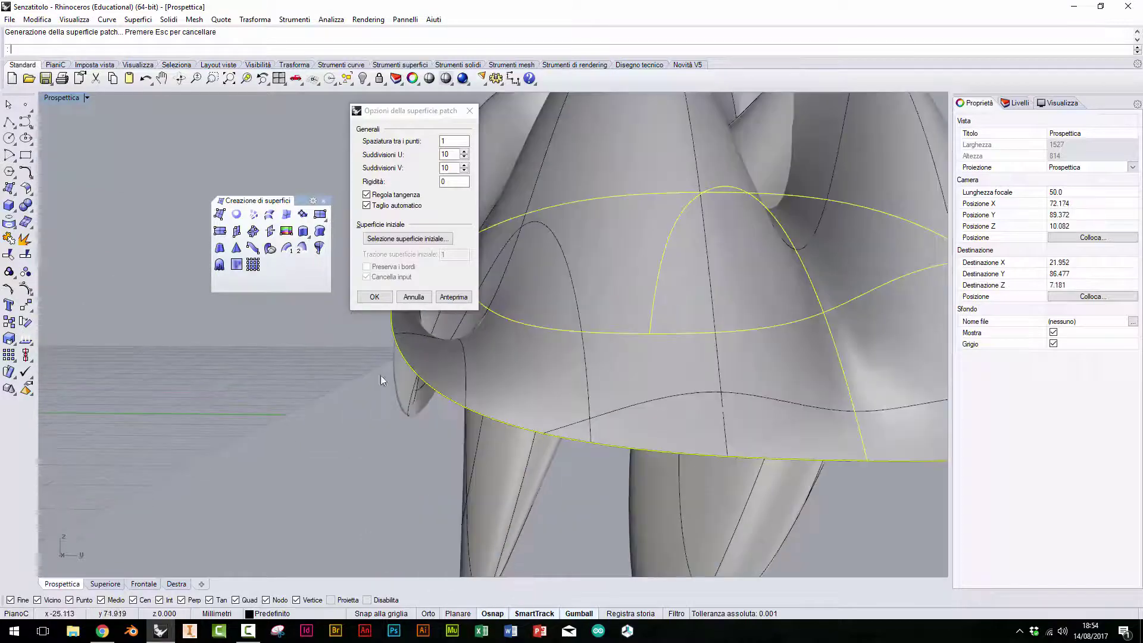
pyautogui.moveTo(380, 375)
pyautogui.mouseDown(button='right')
pyautogui.moveTo(420, 453)
pyautogui.moveTo(343, 424)
pyautogui.moveTo(323, 449)
pyautogui.moveTo(433, 420)
pyautogui.mouseUp(button='right')
pyautogui.scroll(-3, 420, 452)
pyautogui.scroll(-3, 344, 424)
pyautogui.scroll(2, 344, 424)
pyautogui.scroll(3, 323, 450)
# Set rigidity to 0.1, preview the smoother dome, and create the patch surface.
pyautogui.doubleClick(443, 182)
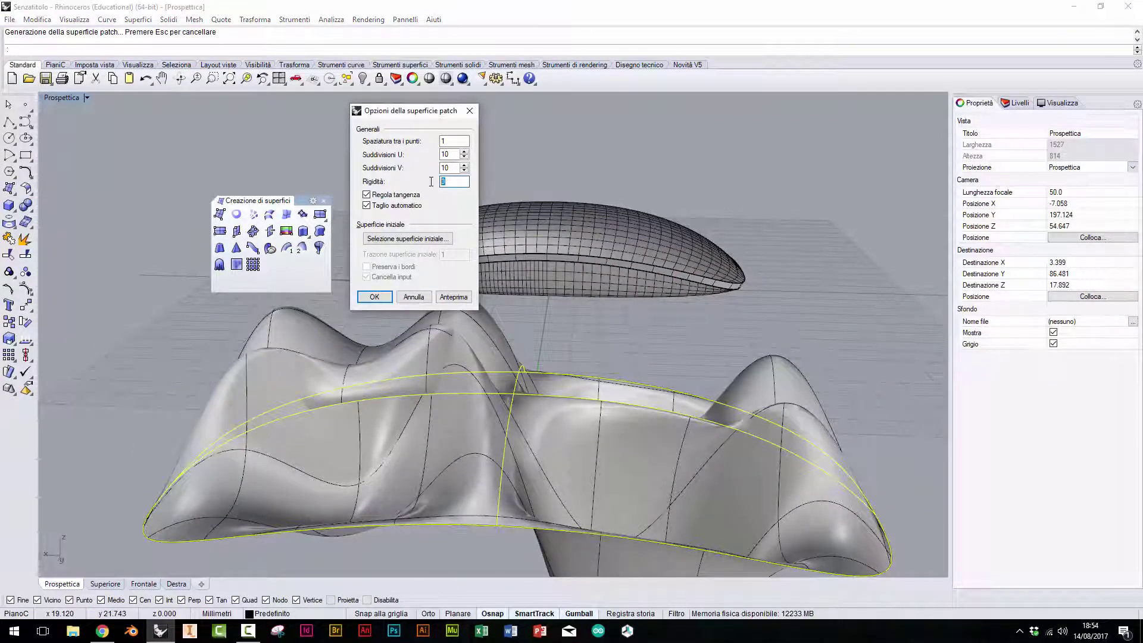
pyautogui.write('0.1')
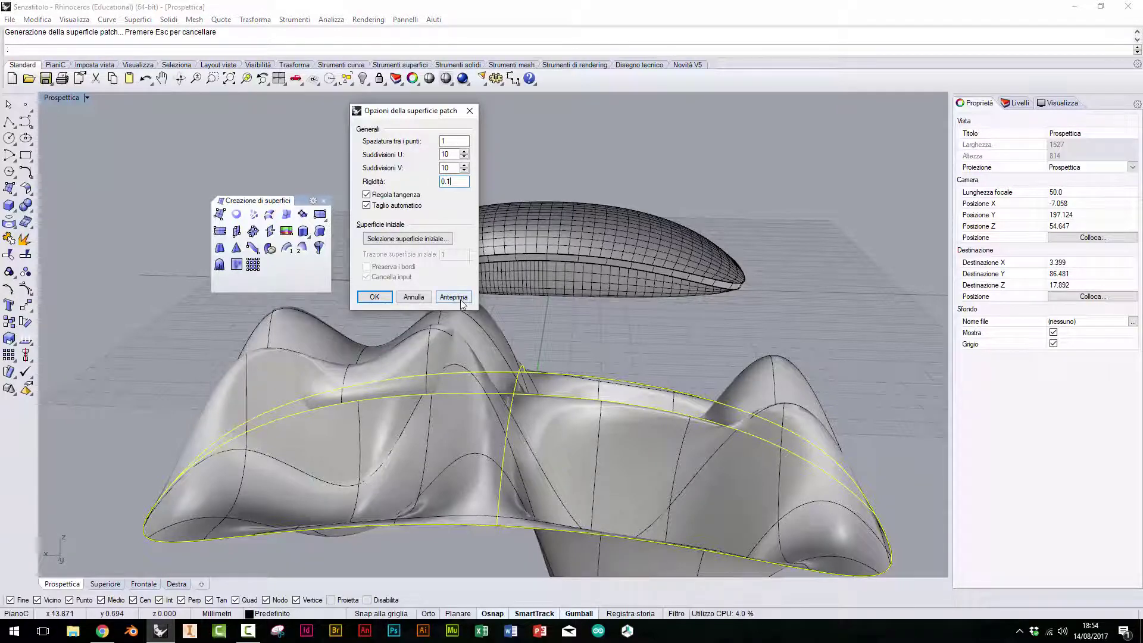
pyautogui.click(453, 297)
pyautogui.moveTo(602, 298)
pyautogui.mouseDown(button='right')
pyautogui.moveTo(585, 373)
pyautogui.moveTo(481, 386)
pyautogui.moveTo(417, 334)
pyautogui.moveTo(510, 459)
pyautogui.moveTo(515, 501)
pyautogui.mouseUp(button='right')
pyautogui.click(374, 296)
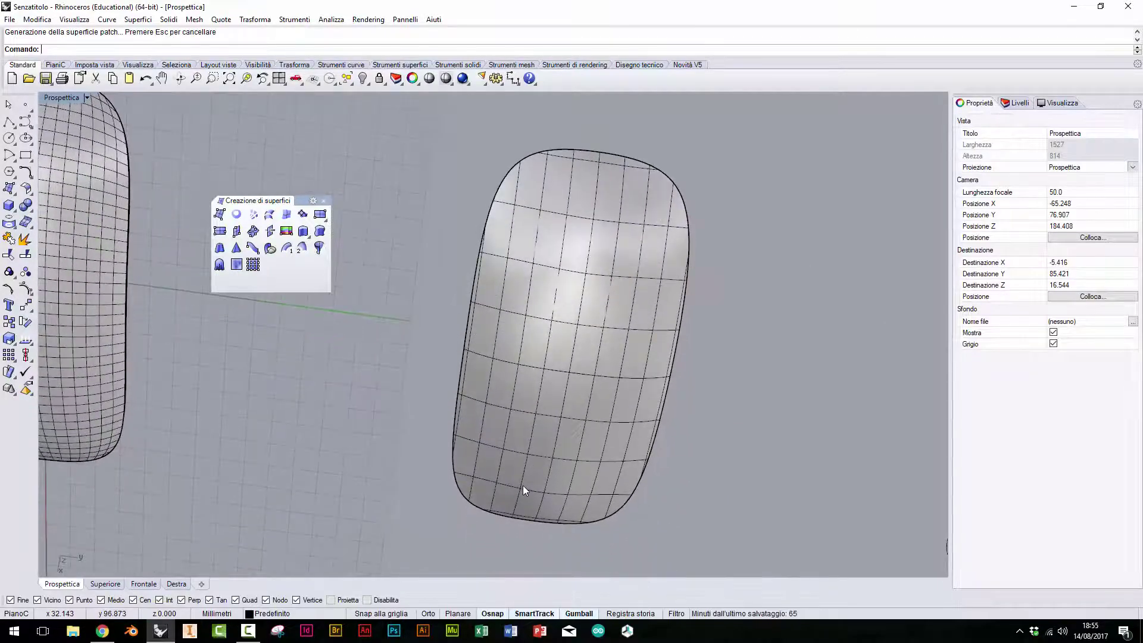
pyautogui.scroll(-5, 453, 485)
pyautogui.moveTo(452, 484); pyautogui.dragTo(448, 399, button='right')
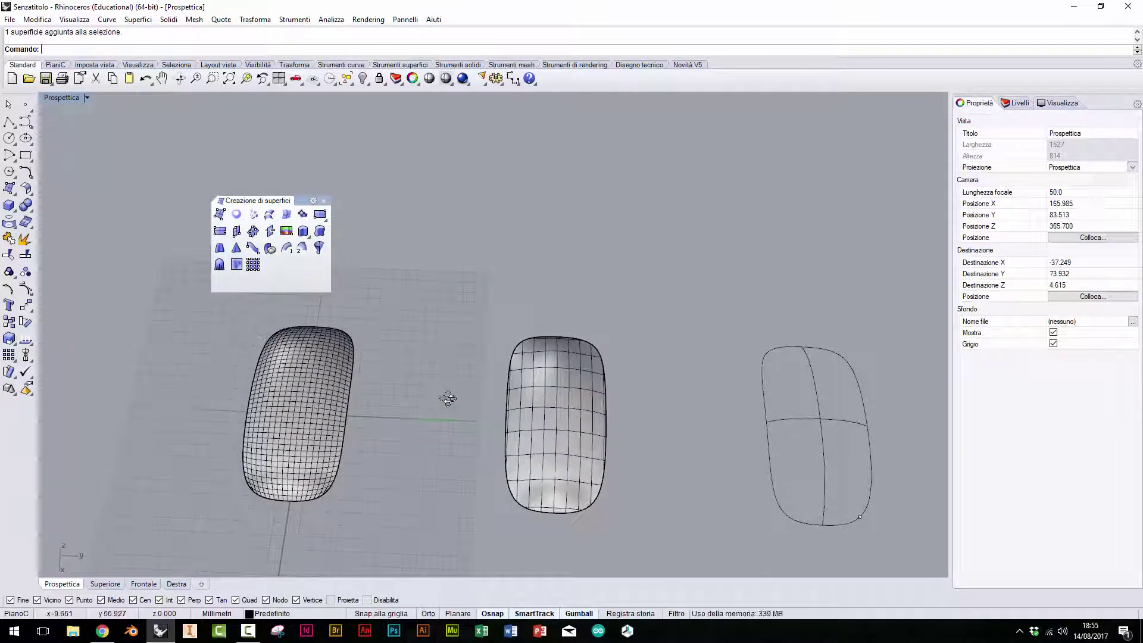
pyautogui.moveTo(527, 413)
pyautogui.mouseDown(button='right')
pyautogui.moveTo(504, 413)
pyautogui.moveTo(590, 356)
pyautogui.moveTo(486, 409)
pyautogui.mouseUp(button='right')
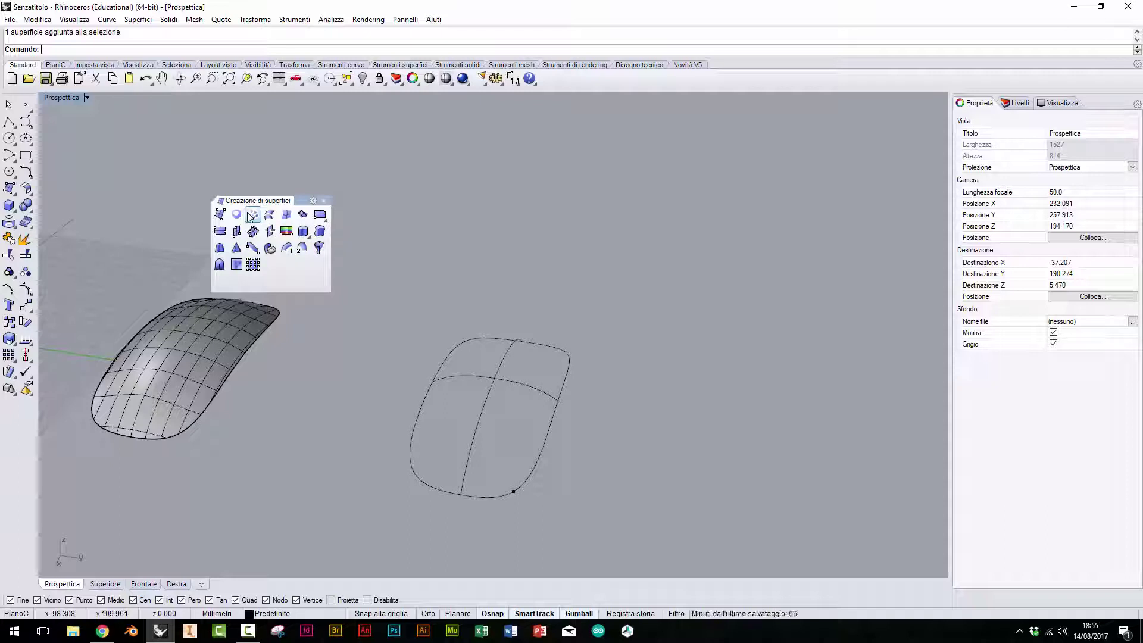
pyautogui.moveTo(488, 323); pyautogui.dragTo(498, 377, button='right')
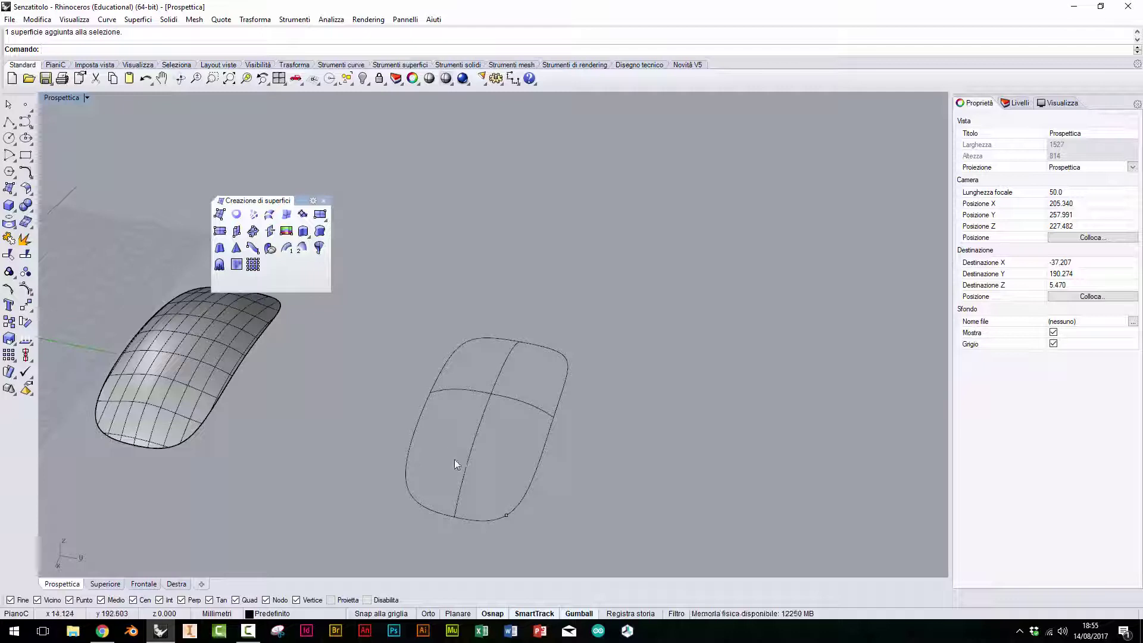
# Select the closed outline curve while orbiting around the curve sketch.
pyautogui.click(421, 454)
pyautogui.moveTo(381, 459)
pyautogui.mouseDown(button='right')
pyautogui.moveTo(439, 462)
pyautogui.moveTo(586, 521)
pyautogui.moveTo(626, 524)
pyautogui.moveTo(614, 460)
pyautogui.moveTo(416, 433)
pyautogui.mouseUp(button='right')
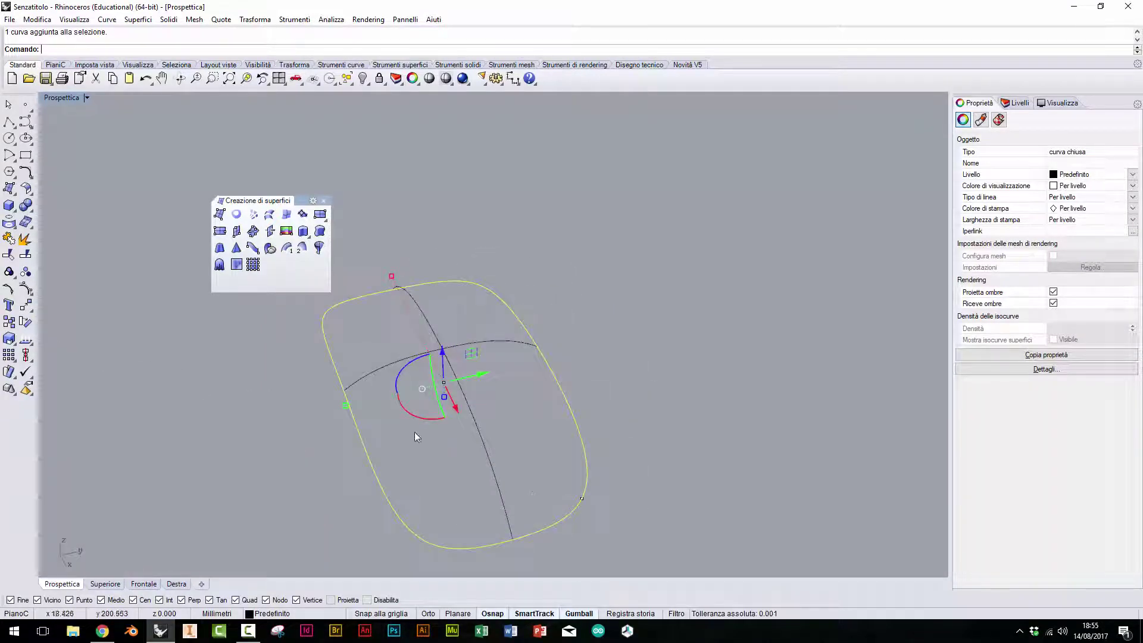
pyautogui.click(529, 434)
pyautogui.moveTo(530, 433); pyautogui.dragTo(566, 452, button='right')
pyautogui.click(455, 495)
pyautogui.moveTo(496, 499)
pyautogui.mouseDown(button='right')
pyautogui.moveTo(434, 454)
pyautogui.moveTo(482, 452)
pyautogui.moveTo(515, 474)
pyautogui.mouseUp(button='right')
pyautogui.click(507, 417)
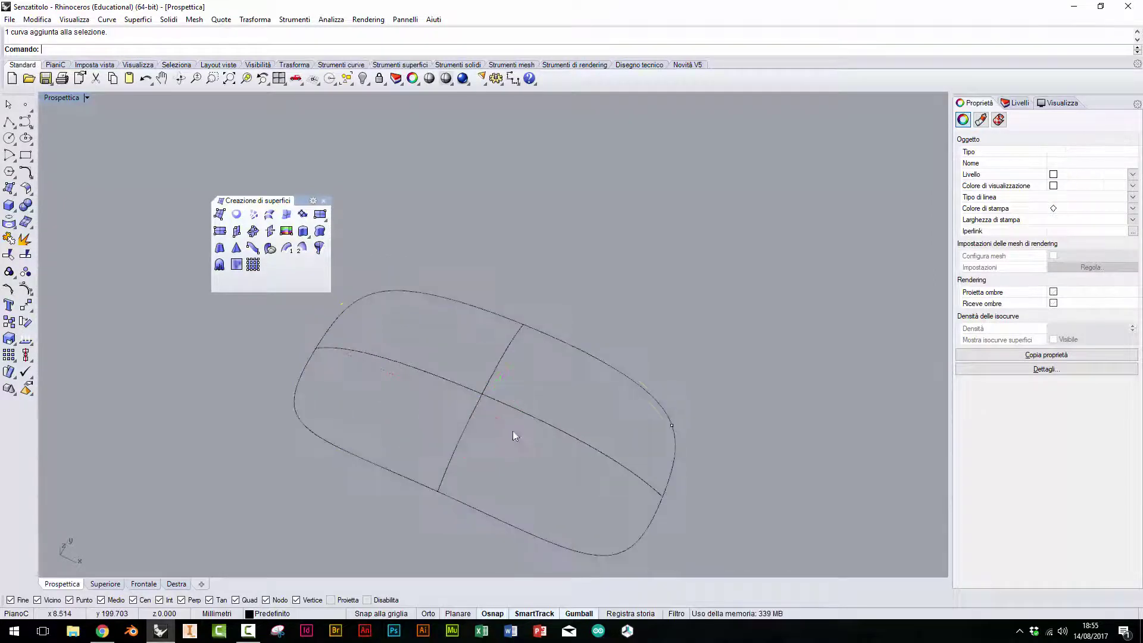
# Join the lengthwise curve halves, then check the cross curve and outline selections.
pyautogui.click(492, 405)
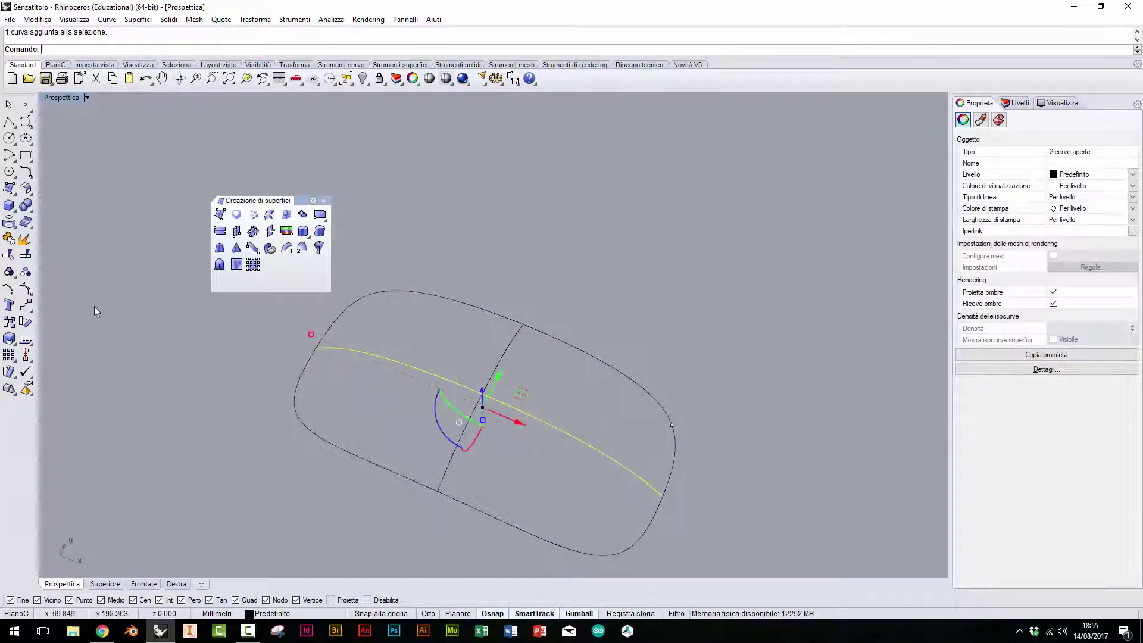
pyautogui.click(9, 239)
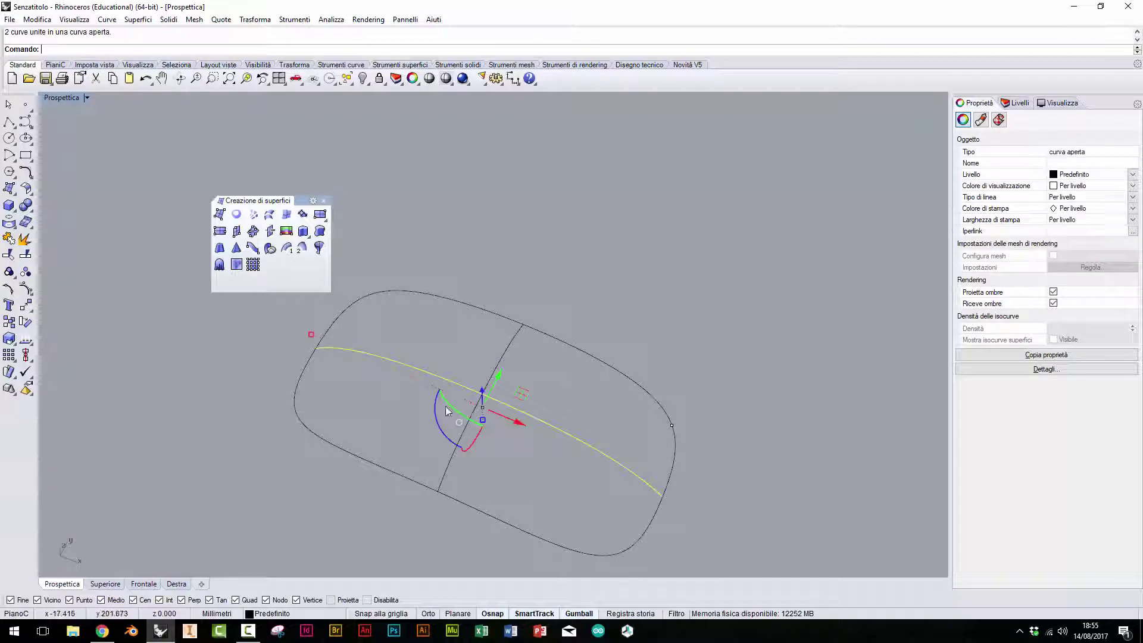
pyautogui.click(488, 463)
pyautogui.click(445, 471)
pyautogui.keyDown('shift'); pyautogui.click(502, 363); pyautogui.keyUp('shift')
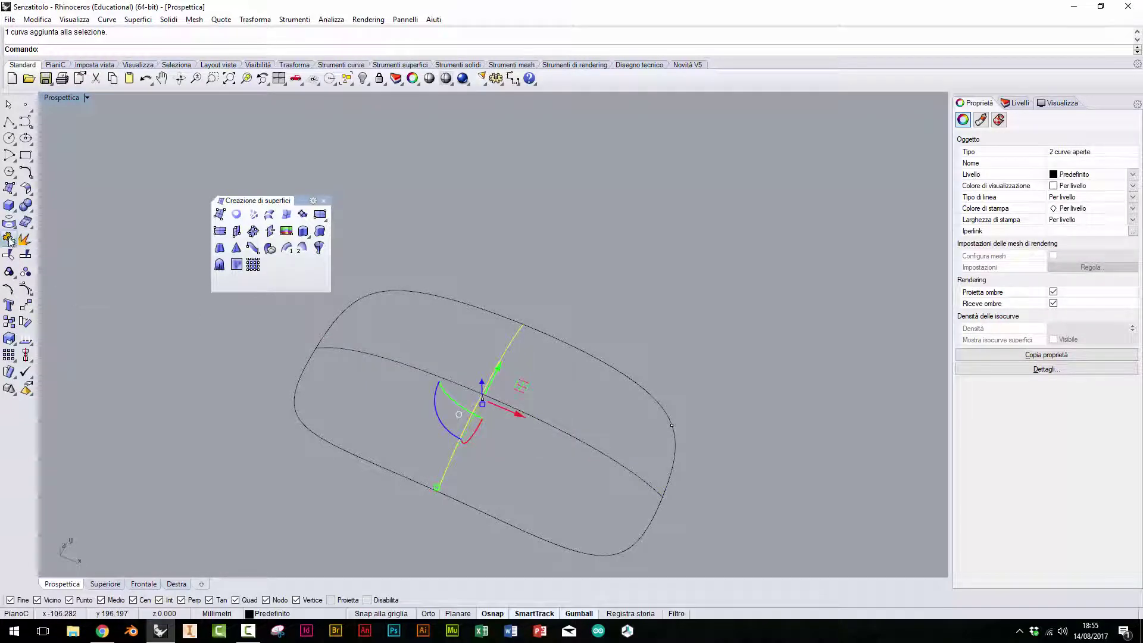
pyautogui.click(516, 484)
pyautogui.click(522, 416)
pyautogui.click(515, 467)
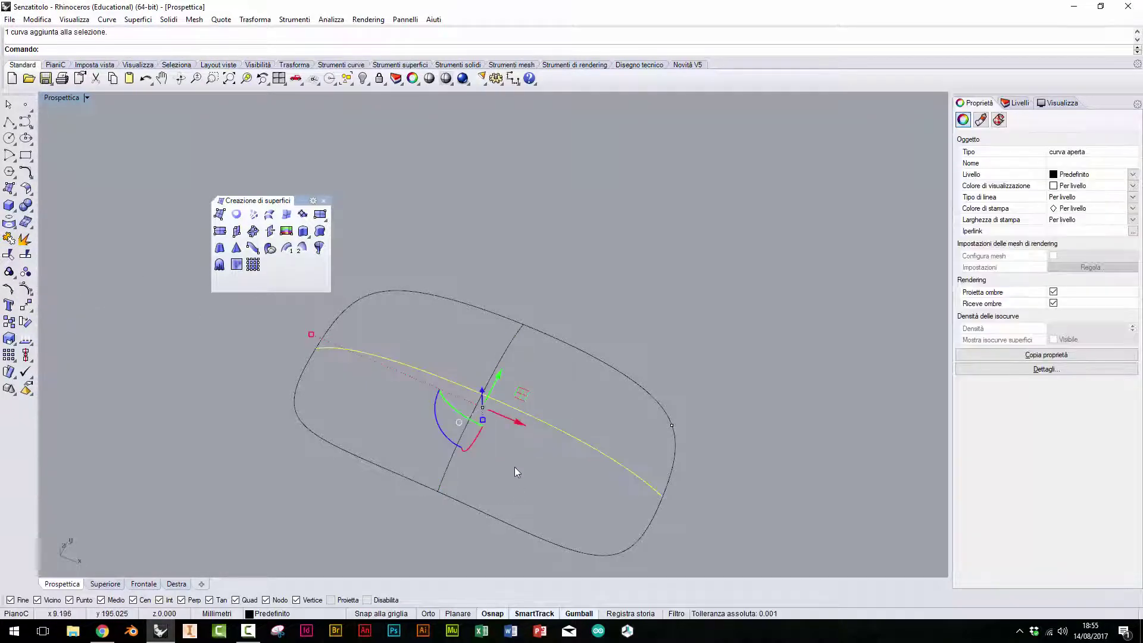
pyautogui.moveTo(519, 483)
pyautogui.mouseDown(button='right')
pyautogui.moveTo(431, 477)
pyautogui.moveTo(452, 459)
pyautogui.moveTo(439, 468)
pyautogui.mouseUp(button='right')
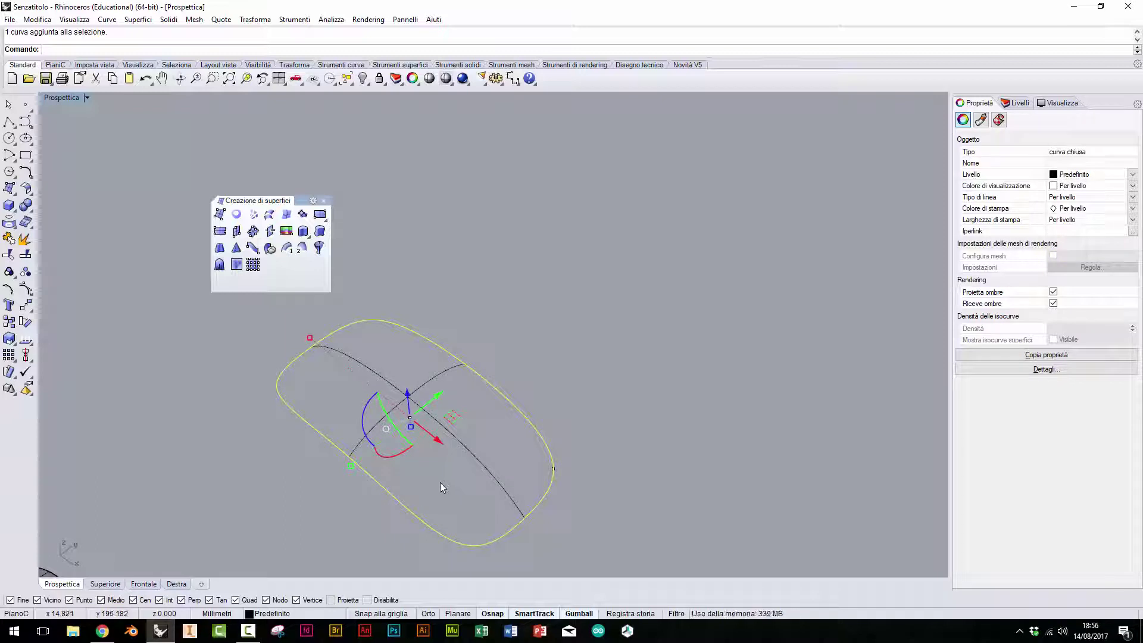
# Mirror the first marker point across an axis through the outline.
pyautogui.click(324, 391)
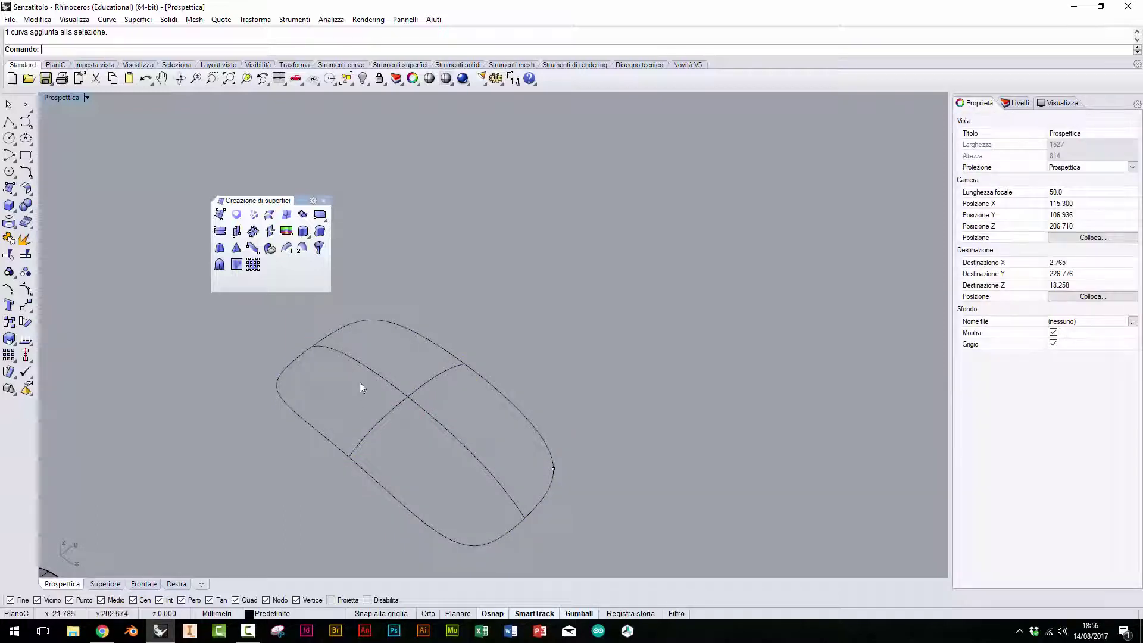
pyautogui.moveTo(360, 382); pyautogui.dragTo(339, 390, button='right')
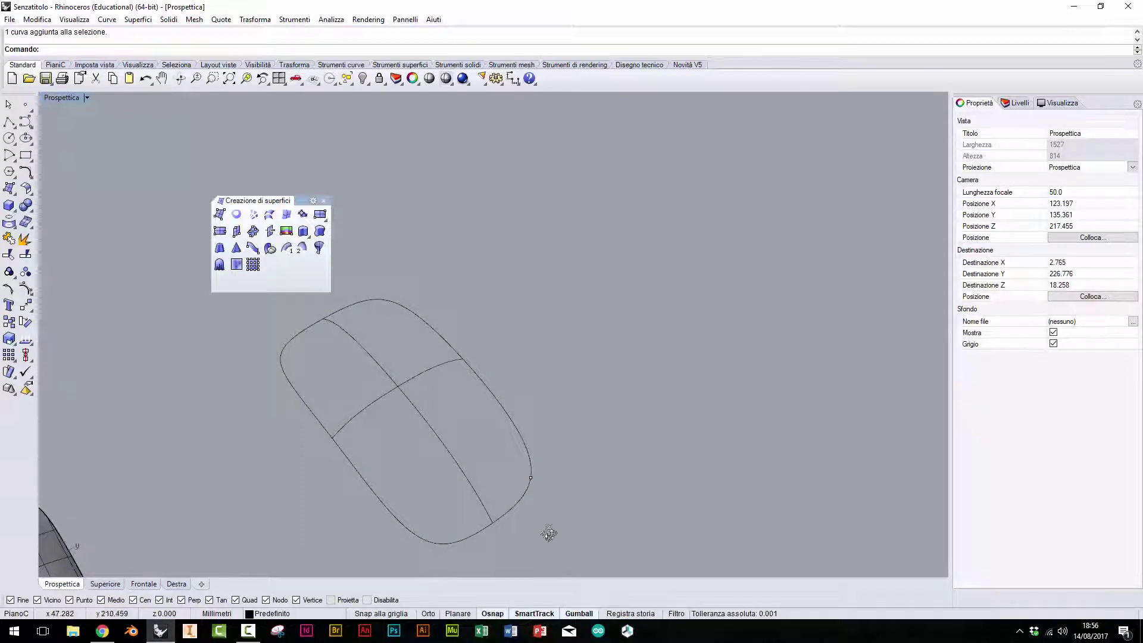
pyautogui.moveTo(548, 533); pyautogui.dragTo(465, 439, button='right')
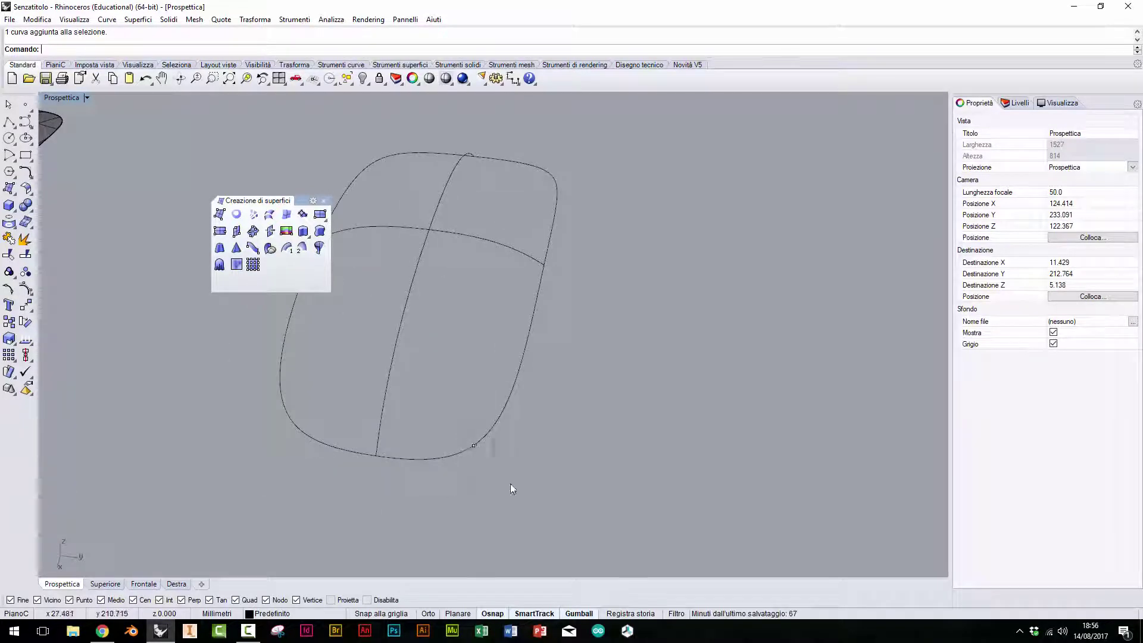
pyautogui.click(9, 322)
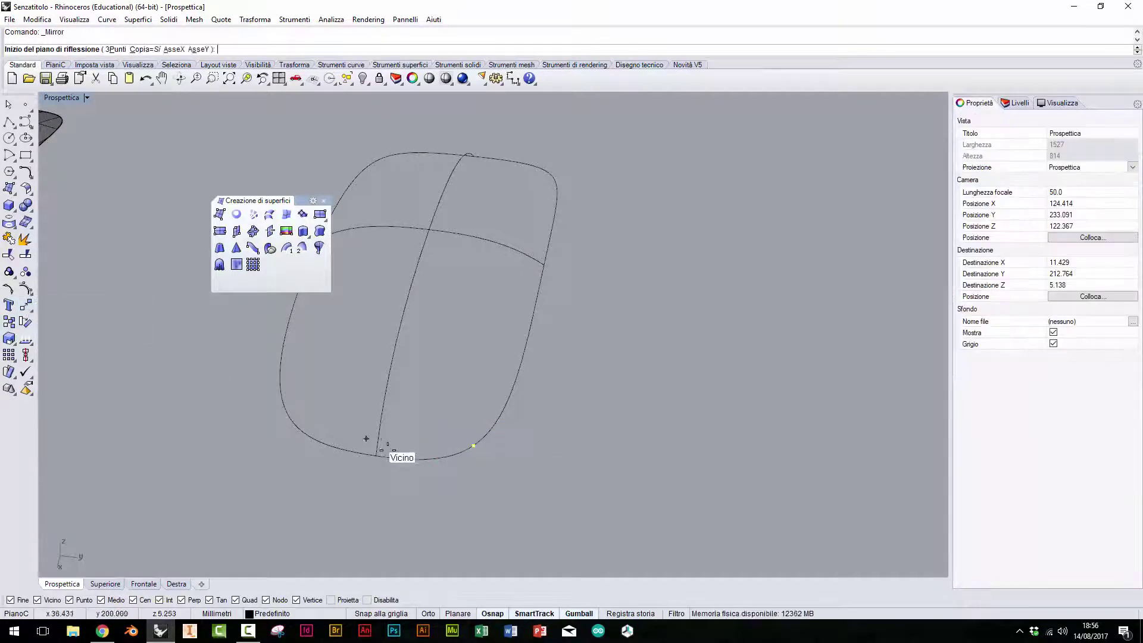
pyautogui.click(381, 453)
pyautogui.click(375, 494)
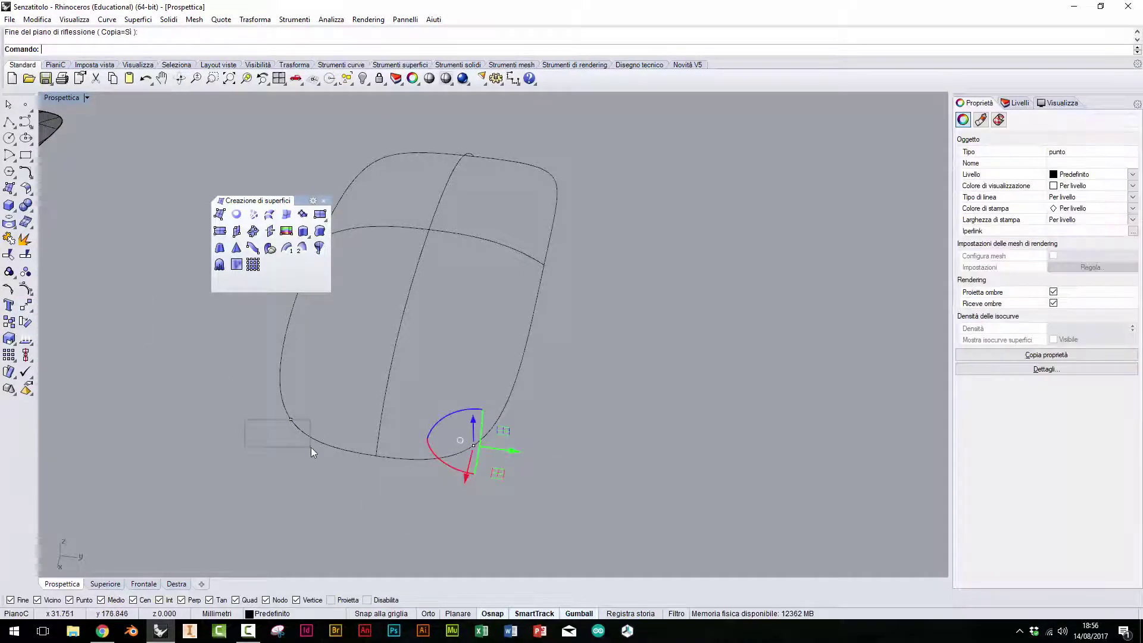
# Mirror the second marker point across a second axis to the opposite side.
pyautogui.keyDown('shift'); pyautogui.click(291, 419); pyautogui.keyUp('shift')
pyautogui.press('Return')
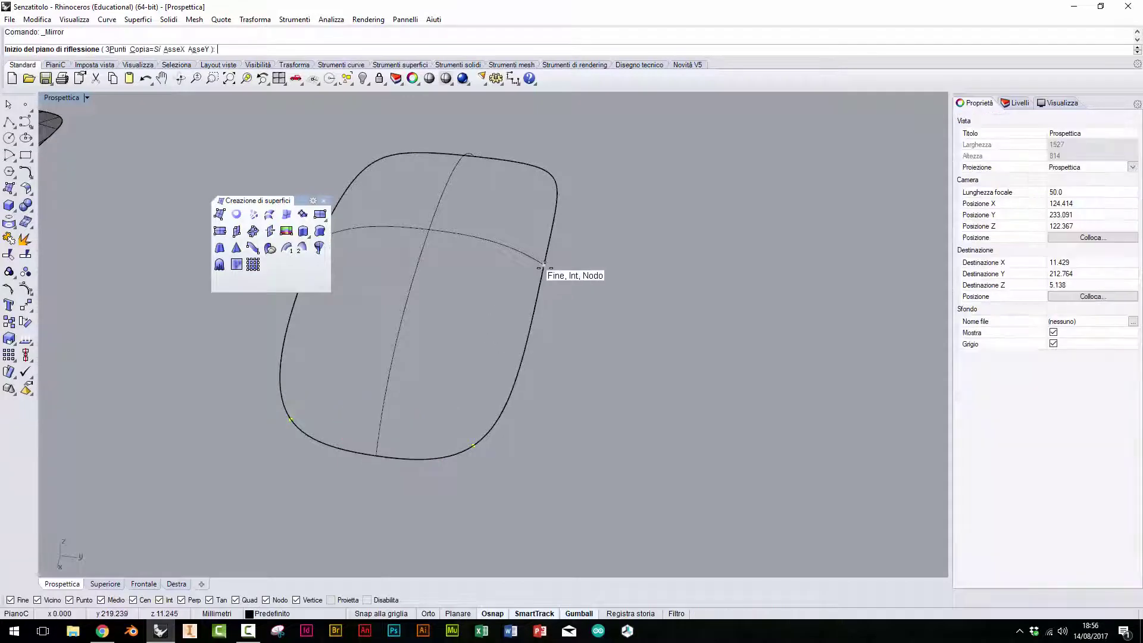
pyautogui.click(544, 265)
pyautogui.click(633, 296)
pyautogui.moveTo(633, 296)
pyautogui.mouseDown(button='right')
pyautogui.moveTo(534, 411)
pyautogui.moveTo(545, 420)
pyautogui.mouseUp(button='right')
pyautogui.click(549, 423)
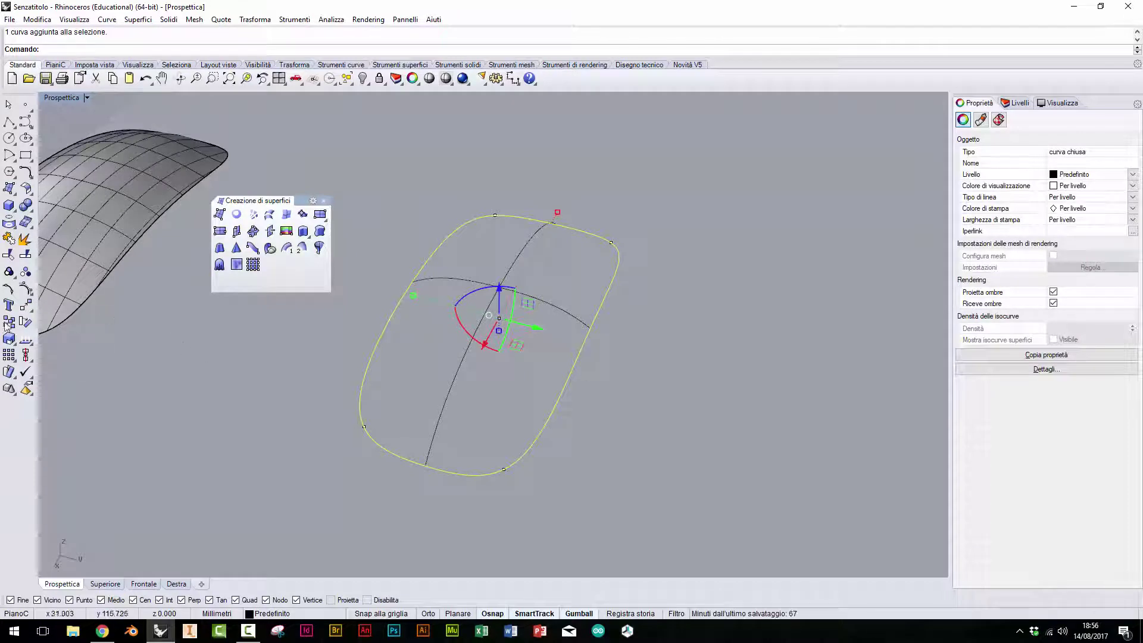
# Cut the closed outline at the marker points into four open curves and check the pieces.
pyautogui.click(23, 257)
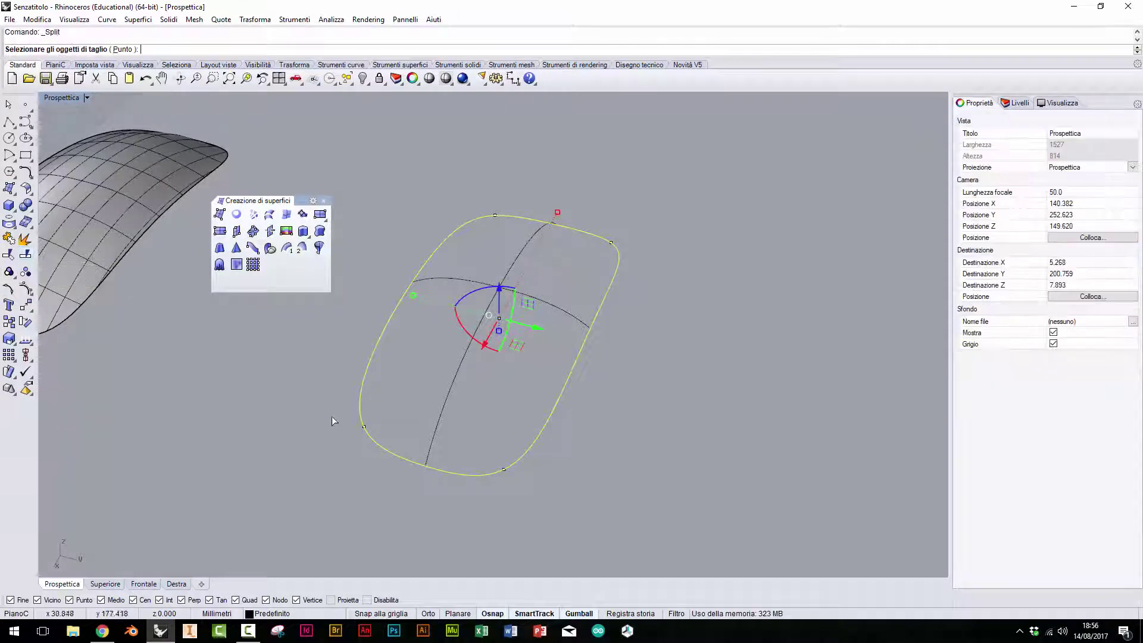
pyautogui.click(370, 450)
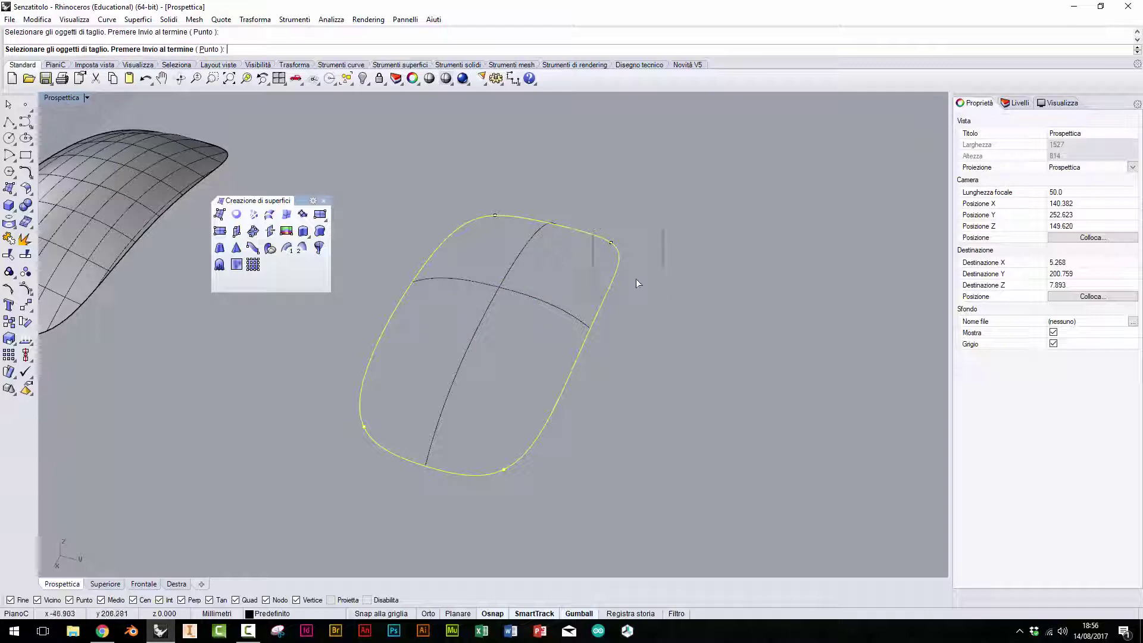
pyautogui.press('Return')
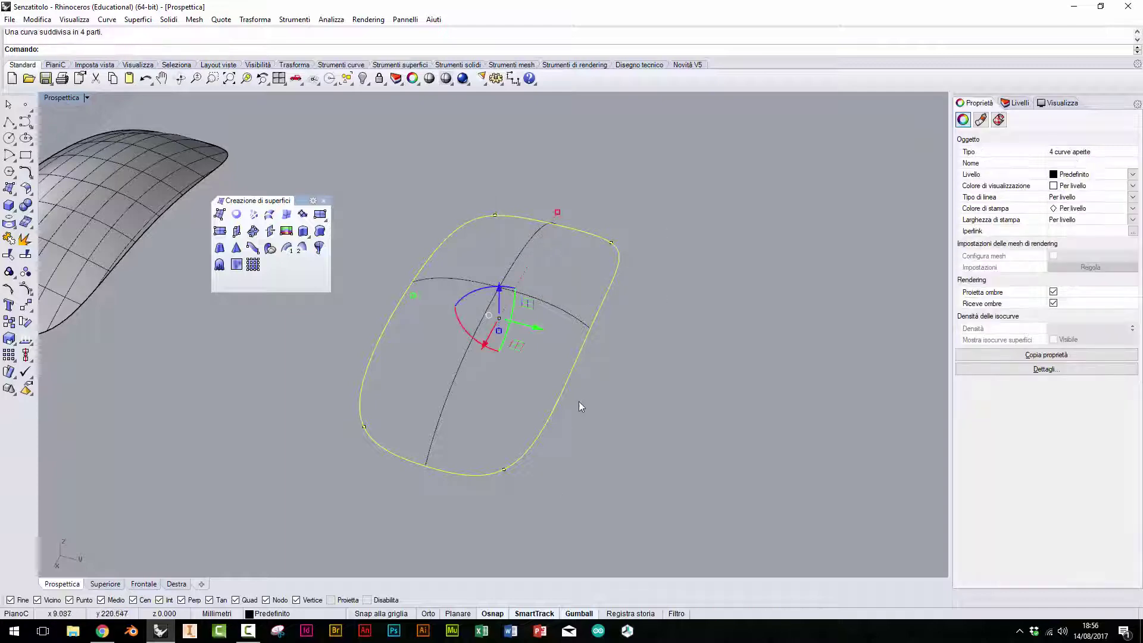
pyautogui.press('Escape')
pyautogui.click(559, 408)
pyautogui.press('Escape')
pyautogui.moveTo(597, 463)
pyautogui.mouseDown(button='right')
pyautogui.moveTo(524, 421)
pyautogui.moveTo(666, 374)
pyautogui.mouseUp(button='right')
pyautogui.moveTo(667, 374); pyautogui.dragTo(358, 327)
pyautogui.moveTo(358, 328)
pyautogui.mouseDown(button='right')
pyautogui.moveTo(435, 405)
pyautogui.moveTo(584, 410)
pyautogui.moveTo(584, 371)
pyautogui.mouseUp(button='right')
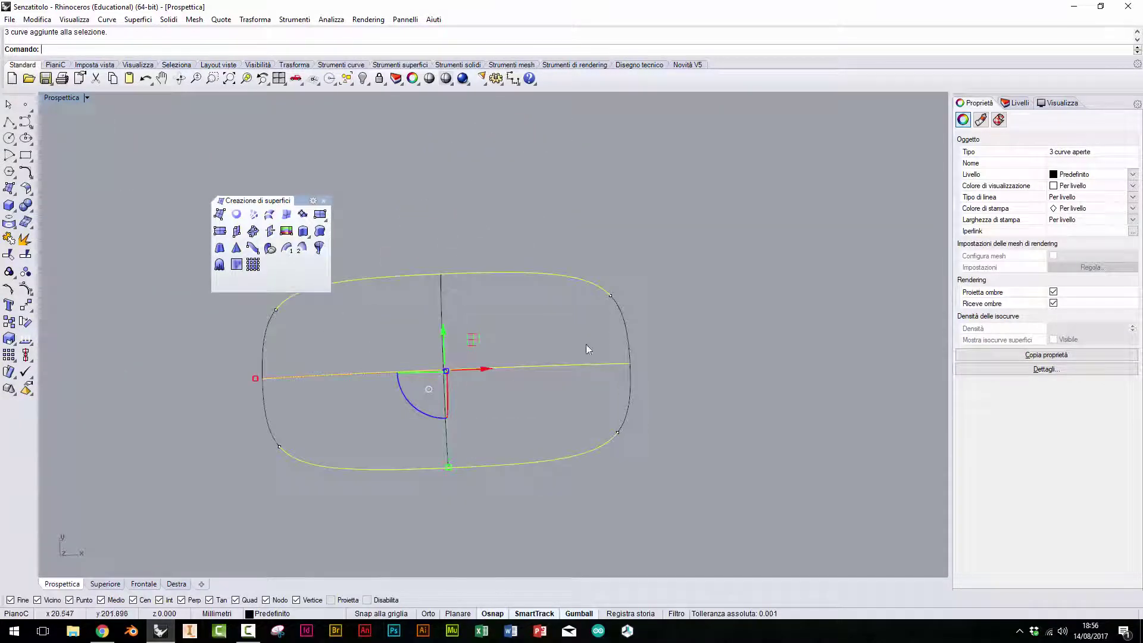
# Compare curve groups by alternately selecting the side curves and the top-bottom curves.
pyautogui.click(642, 339)
pyautogui.click(265, 327)
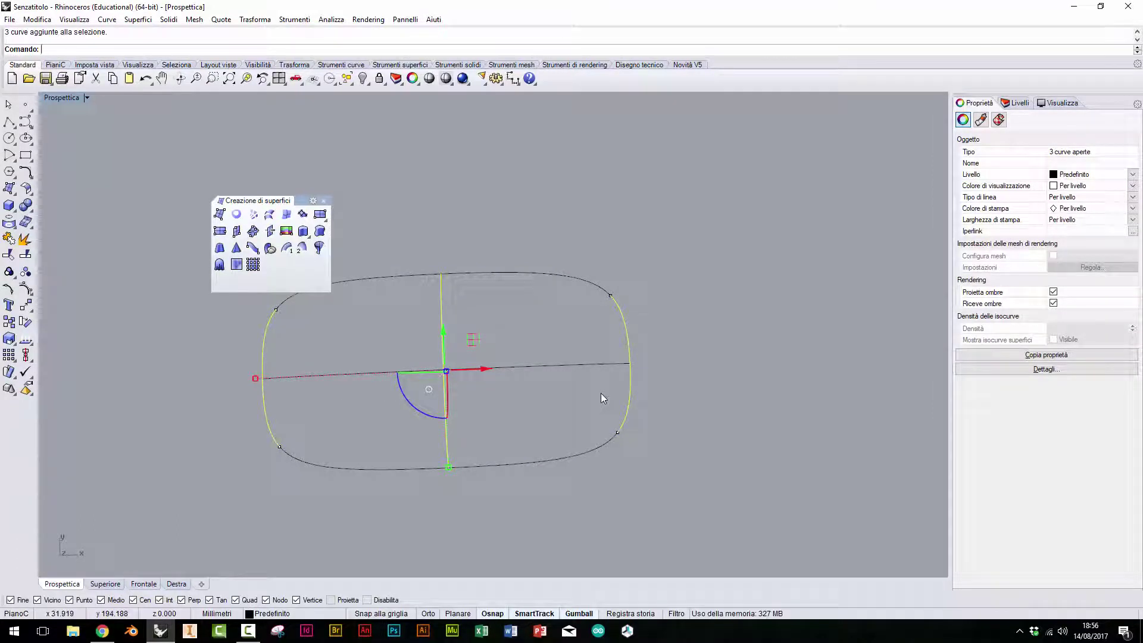
pyautogui.click(573, 458)
pyautogui.keyDown('shift'); pyautogui.click(521, 365); pyautogui.keyUp('shift')
pyautogui.keyDown('shift'); pyautogui.click(511, 272); pyautogui.keyUp('shift')
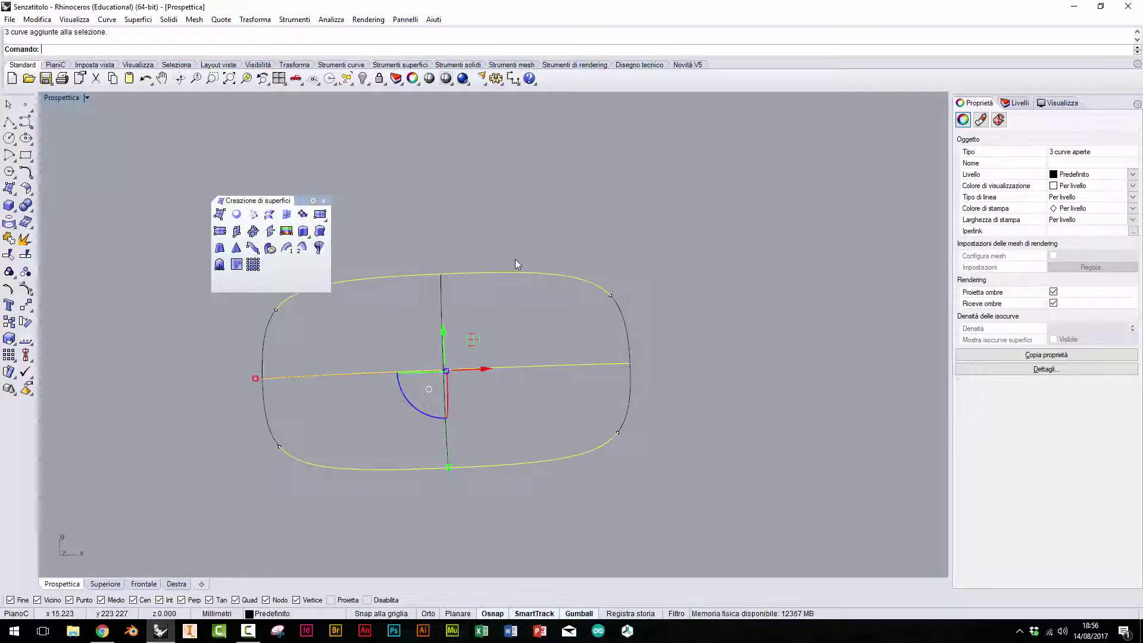
pyautogui.click(646, 326)
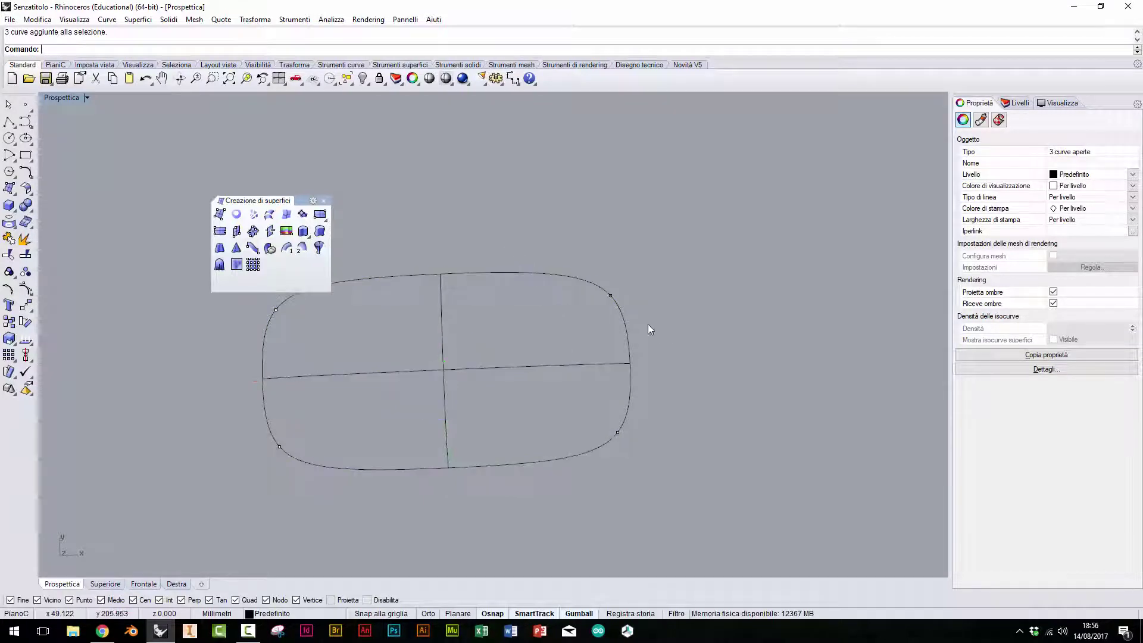
pyautogui.click(274, 358)
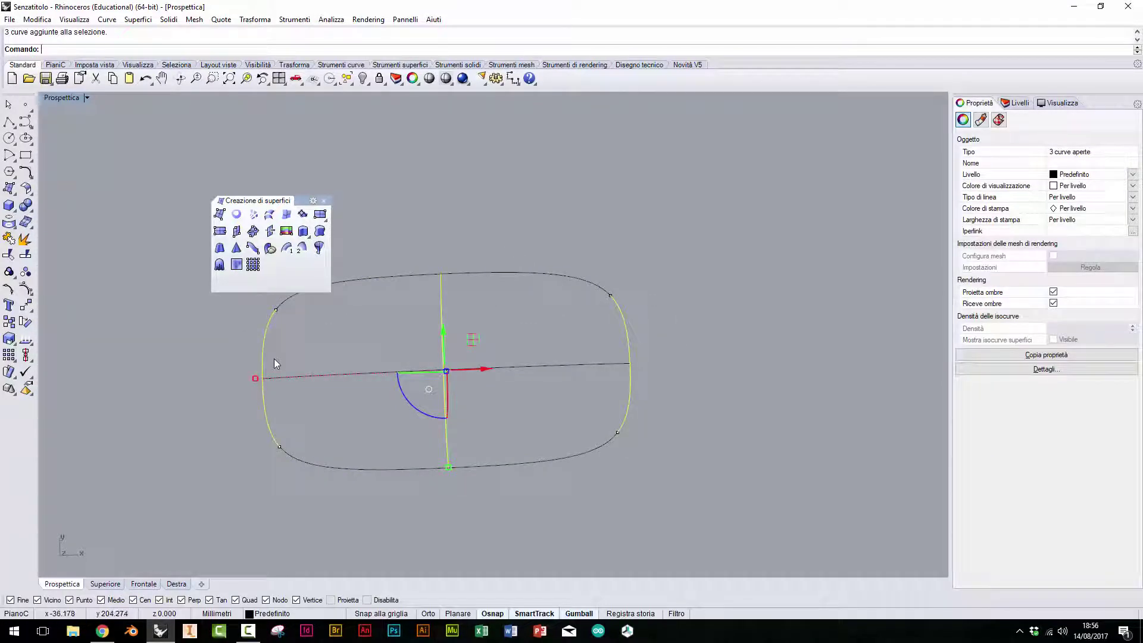
pyautogui.click(497, 434)
# Select all six network curves: the four outline pieces and both cross curves.
pyautogui.moveTo(498, 434)
pyautogui.mouseDown(button='right')
pyautogui.moveTo(475, 364)
pyautogui.moveTo(485, 382)
pyautogui.mouseUp(button='right')
pyautogui.moveTo(461, 453); pyautogui.dragTo(394, 240)
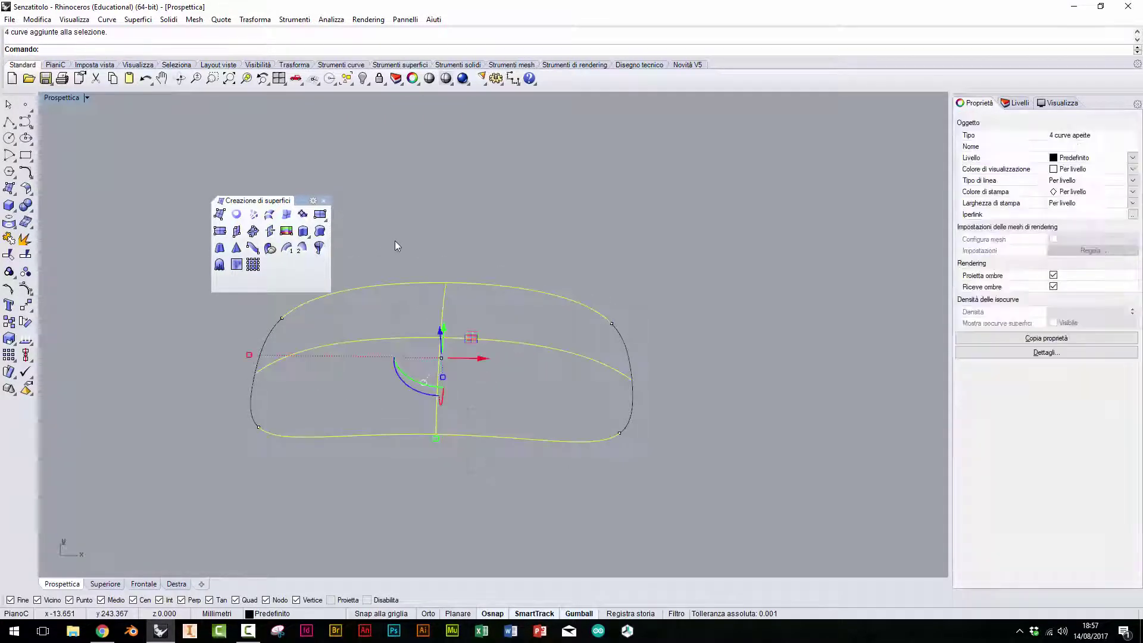
pyautogui.keyDown('shift'); pyautogui.click(631, 380); pyautogui.keyUp('shift')
pyautogui.keyDown('shift'); pyautogui.click(254, 373); pyautogui.keyUp('shift')
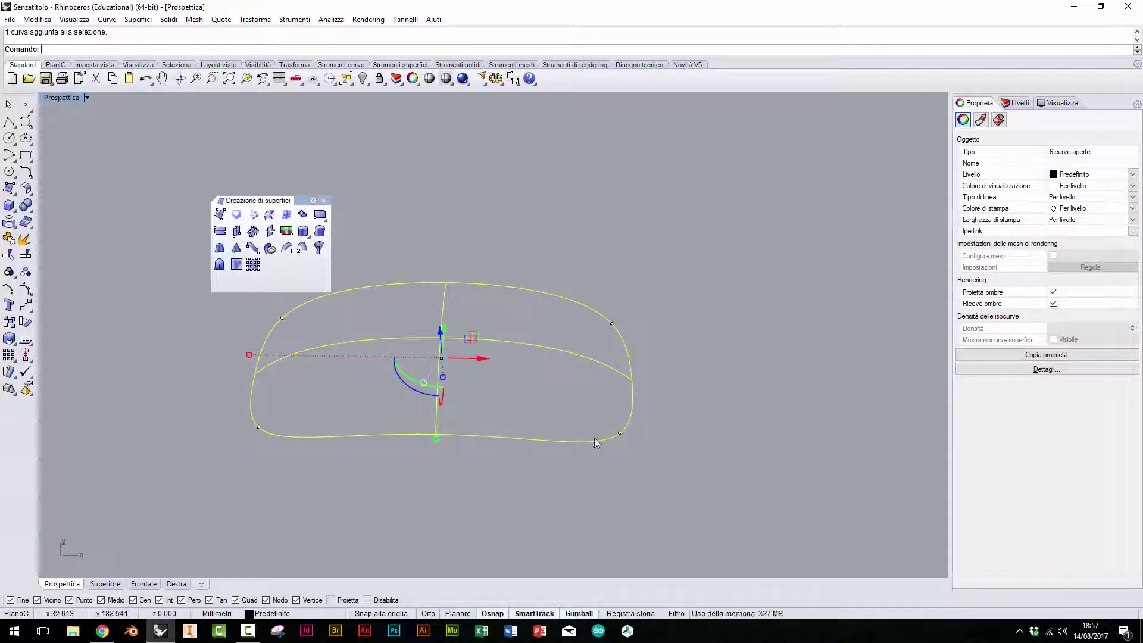
pyautogui.moveTo(638, 432); pyautogui.dragTo(452, 395, button='right')
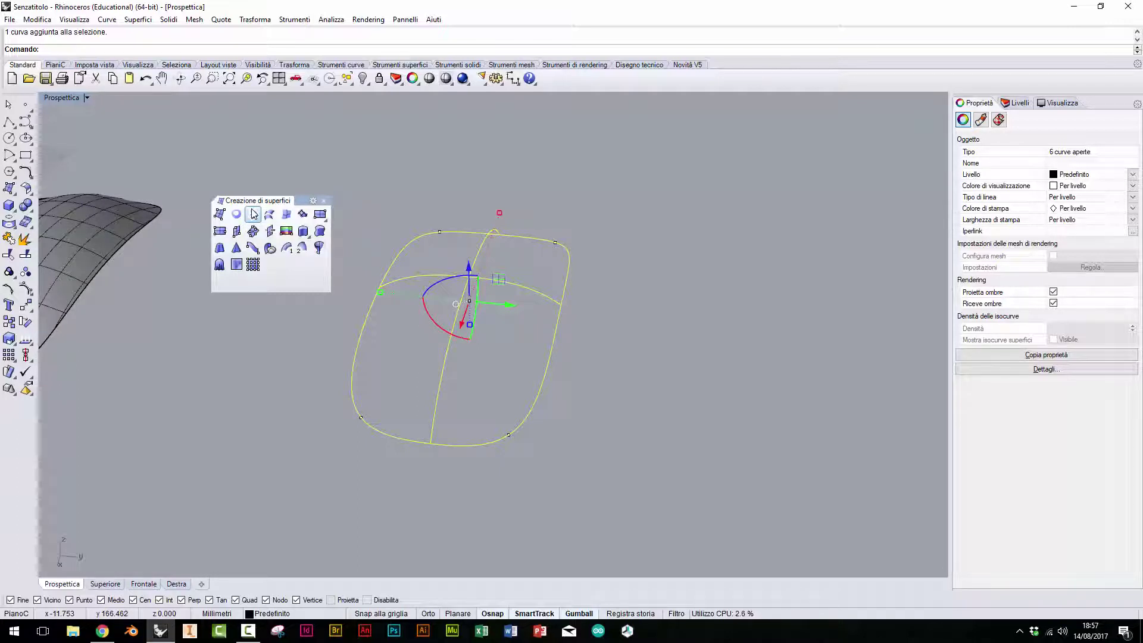
# Build a network surface from the six curves, previewing it beside the earlier body before confirming.
pyautogui.click(254, 215)
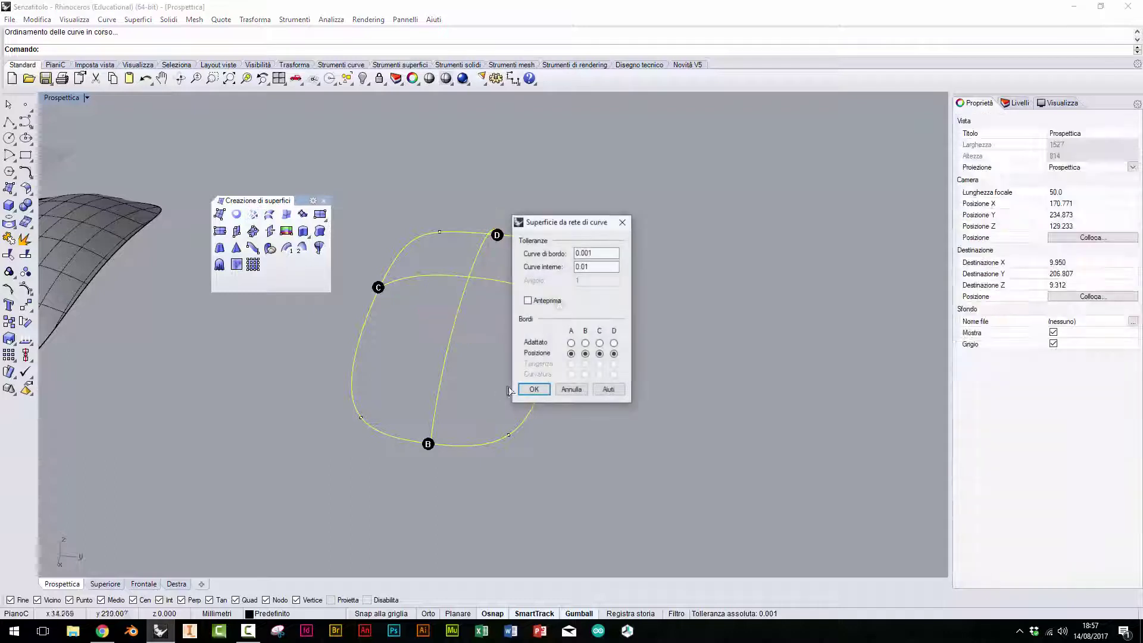
pyautogui.moveTo(563, 228); pyautogui.dragTo(699, 186)
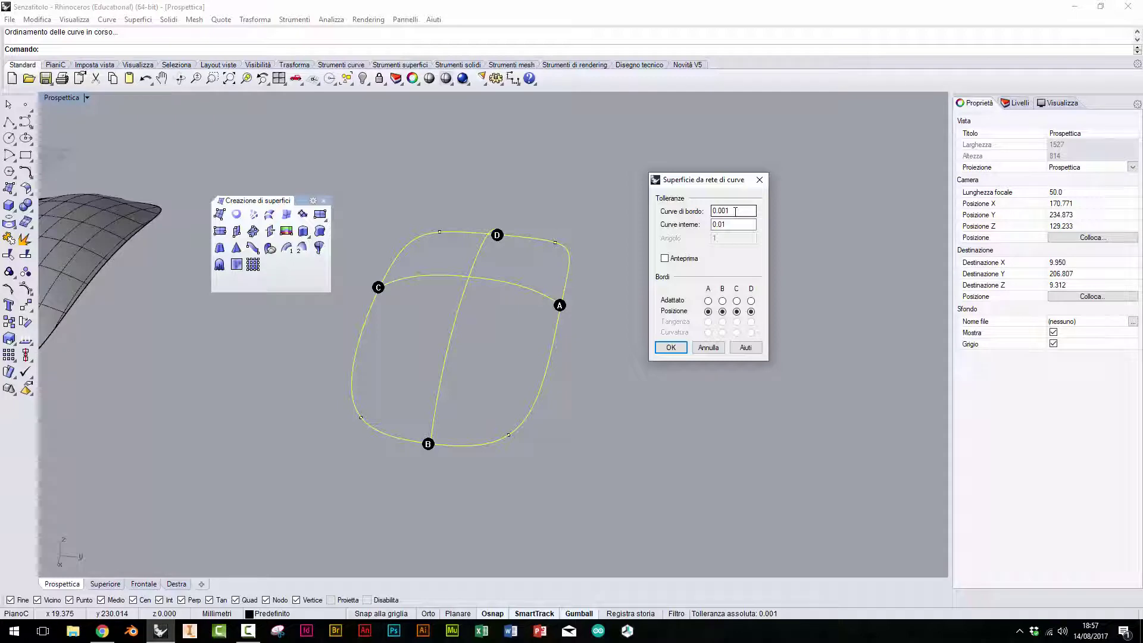
pyautogui.click(688, 262)
pyautogui.moveTo(452, 334)
pyautogui.mouseDown(button='right')
pyautogui.moveTo(371, 329)
pyautogui.moveTo(470, 341)
pyautogui.moveTo(511, 199)
pyautogui.moveTo(530, 197)
pyautogui.moveTo(546, 374)
pyautogui.mouseUp(button='right')
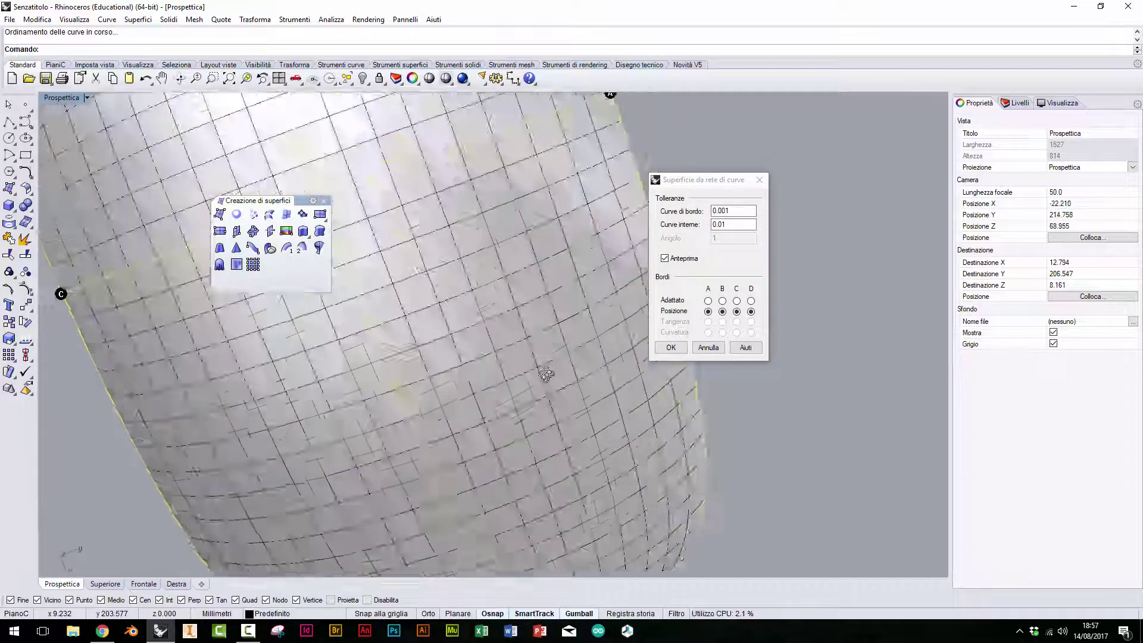
pyautogui.scroll(-5, 546, 374)
pyautogui.moveTo(381, 417)
pyautogui.mouseDown(button='right')
pyautogui.moveTo(391, 406)
pyautogui.moveTo(386, 355)
pyautogui.mouseUp(button='right')
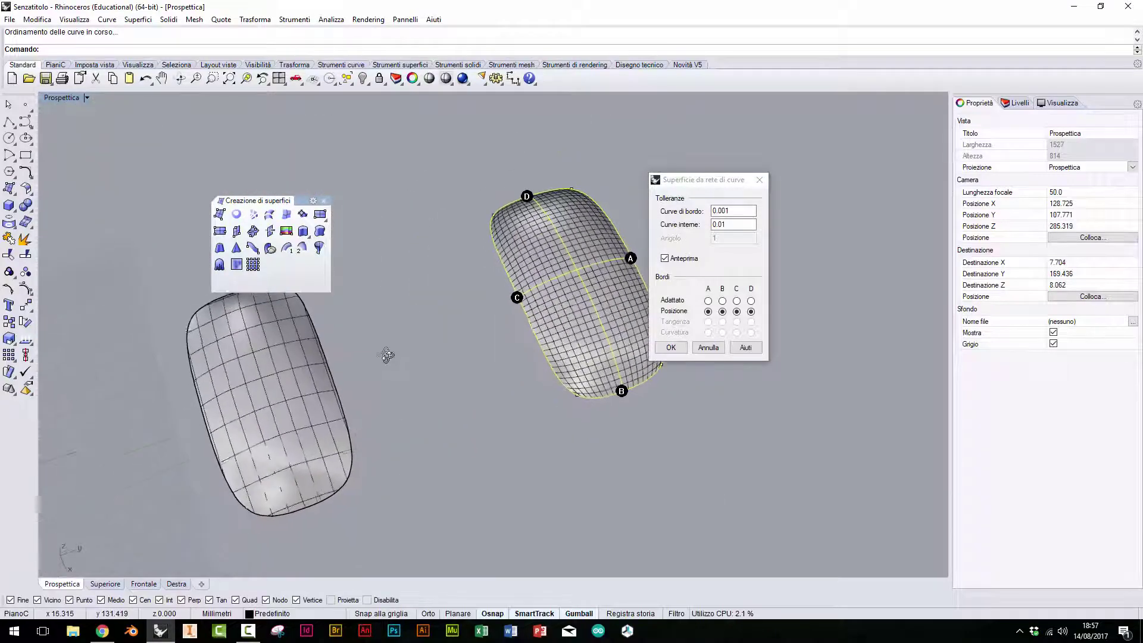
pyautogui.click(671, 347)
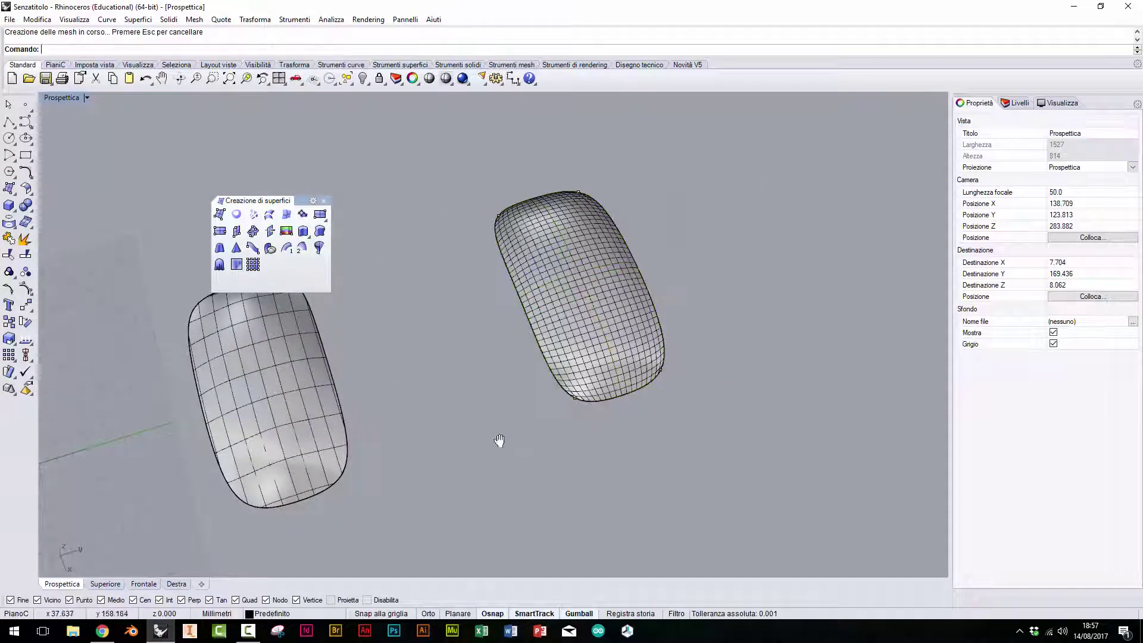
# Zoom in and orbit around the new surface's edges and corners.
pyautogui.moveTo(499, 440); pyautogui.dragTo(531, 400, button='right')
pyautogui.click(596, 357)
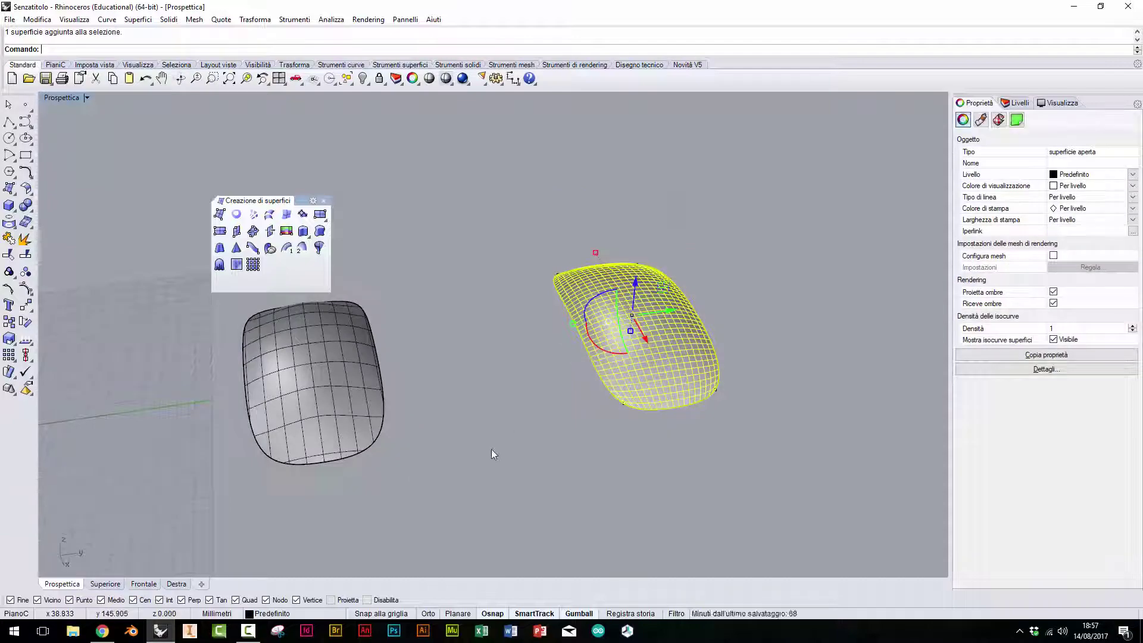
pyautogui.click(547, 425)
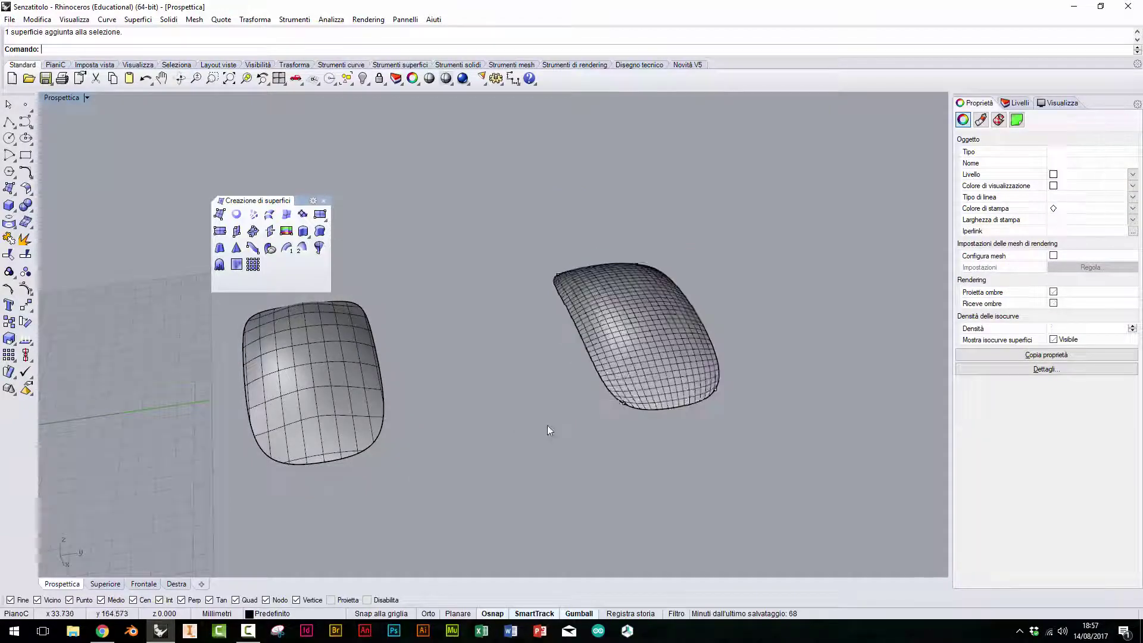
pyautogui.moveTo(547, 425); pyautogui.dragTo(714, 402, button='right')
pyautogui.scroll(5, 337, 461)
pyautogui.scroll(5, 387, 462)
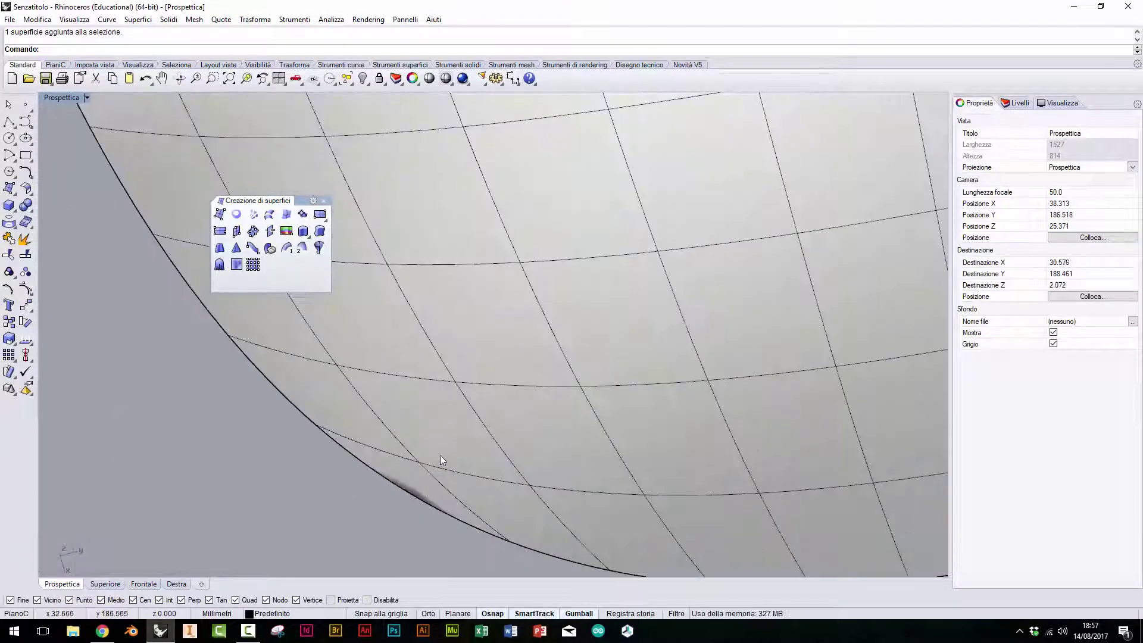
pyautogui.click(415, 496)
pyautogui.moveTo(320, 495); pyautogui.dragTo(522, 221, button='right')
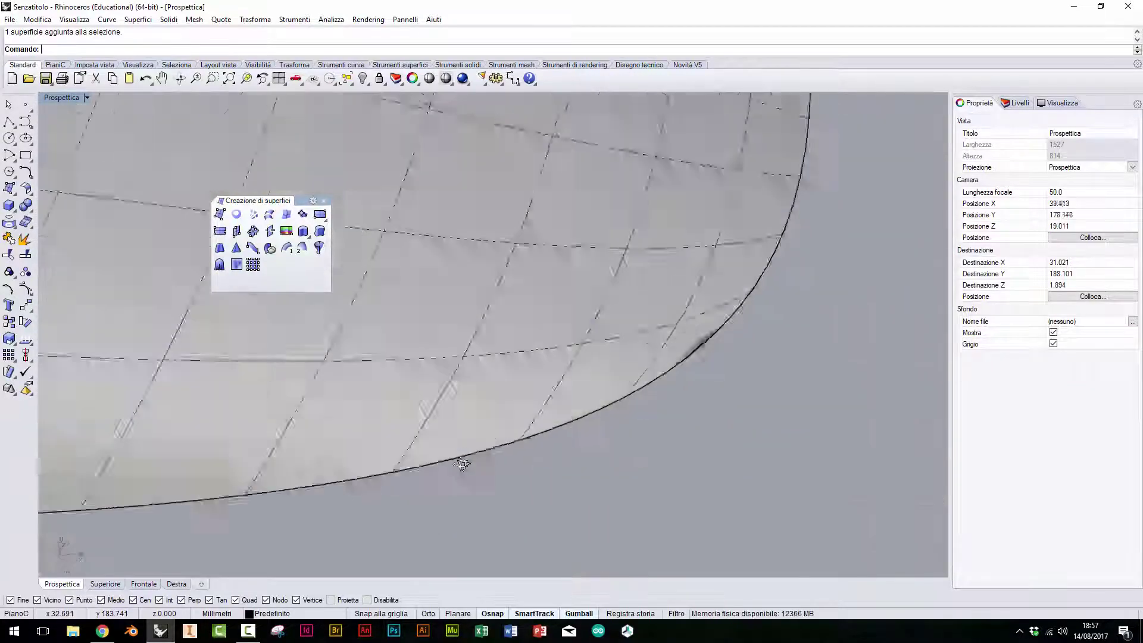
pyautogui.scroll(-5, 522, 221)
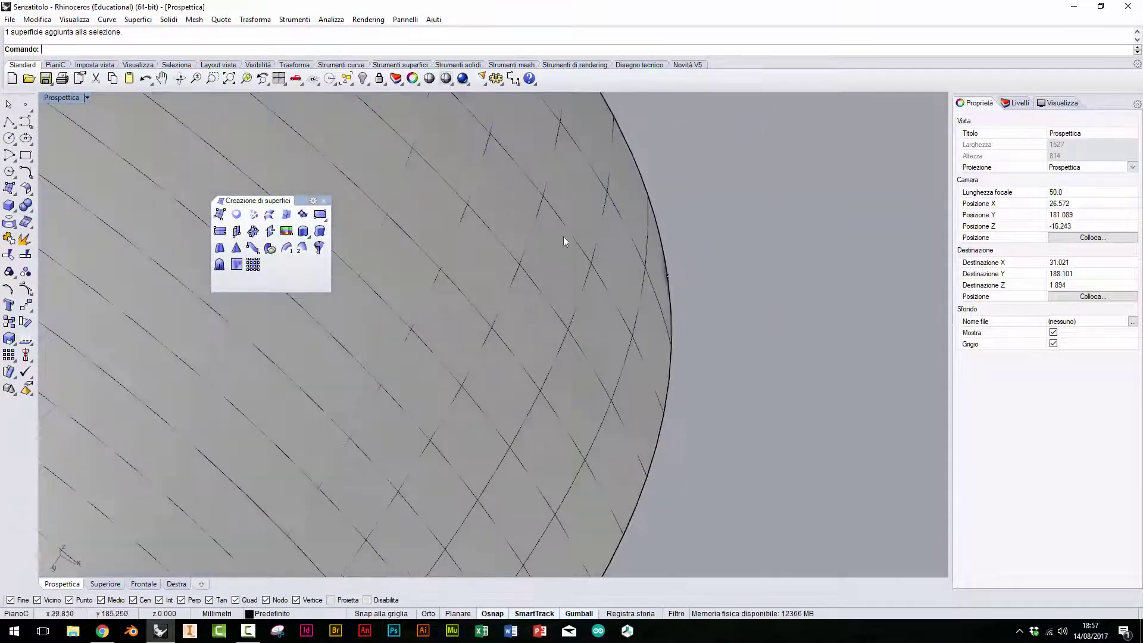
pyautogui.moveTo(563, 238); pyautogui.dragTo(683, 397, button='right')
pyautogui.scroll(5, 655, 382)
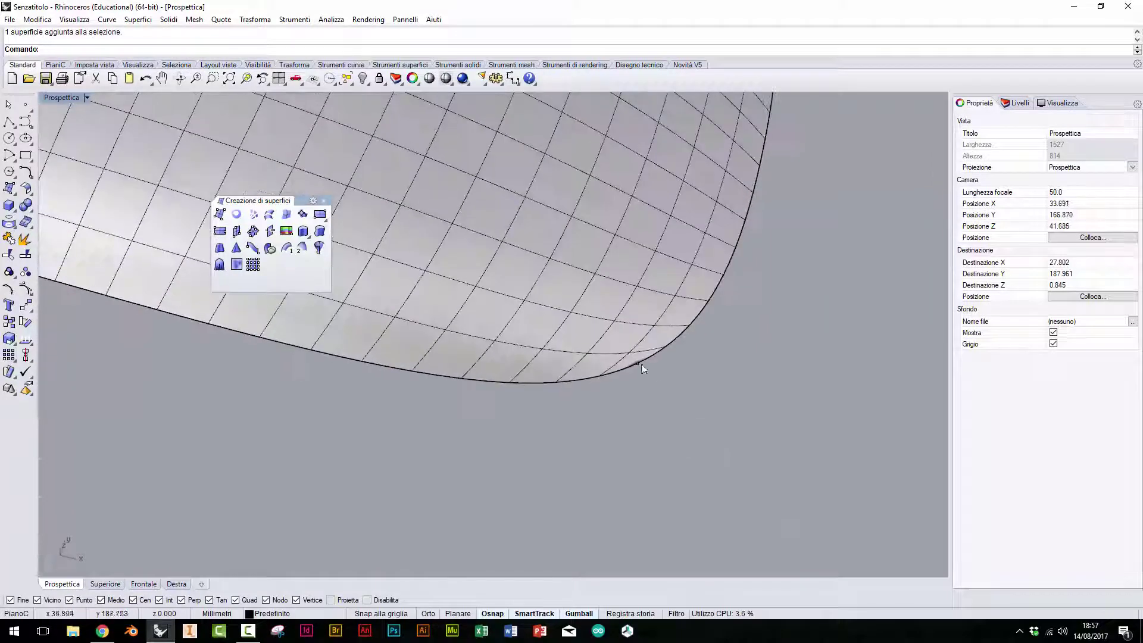
pyautogui.click(619, 363)
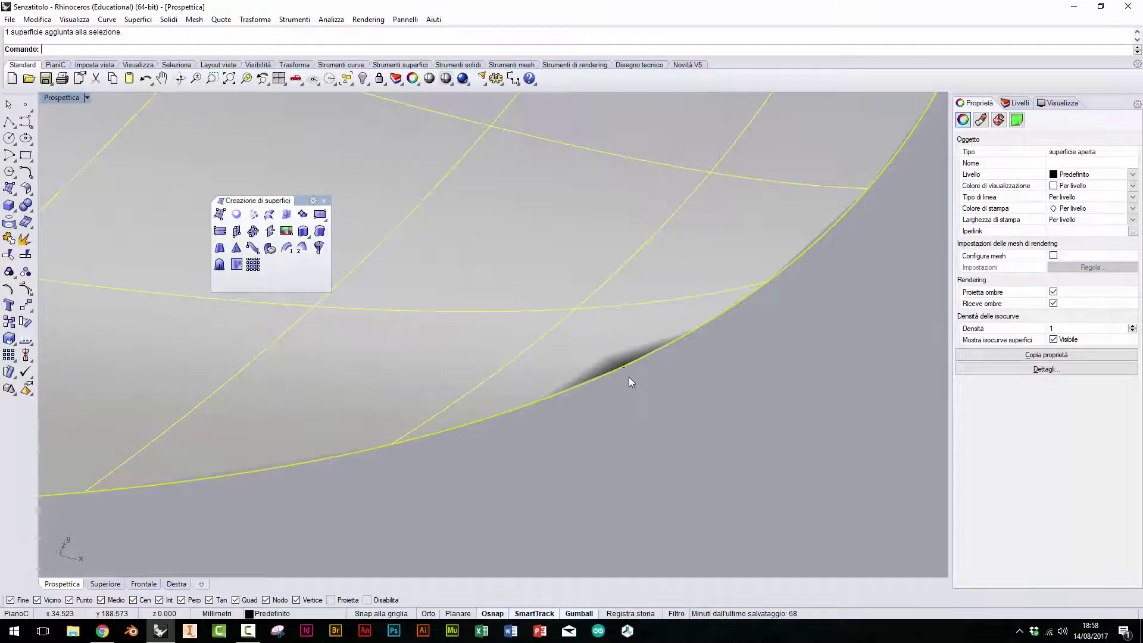
# Zoom out and pan until all three mouse bodies are centred side by side.
pyautogui.scroll(-2, 629, 377)
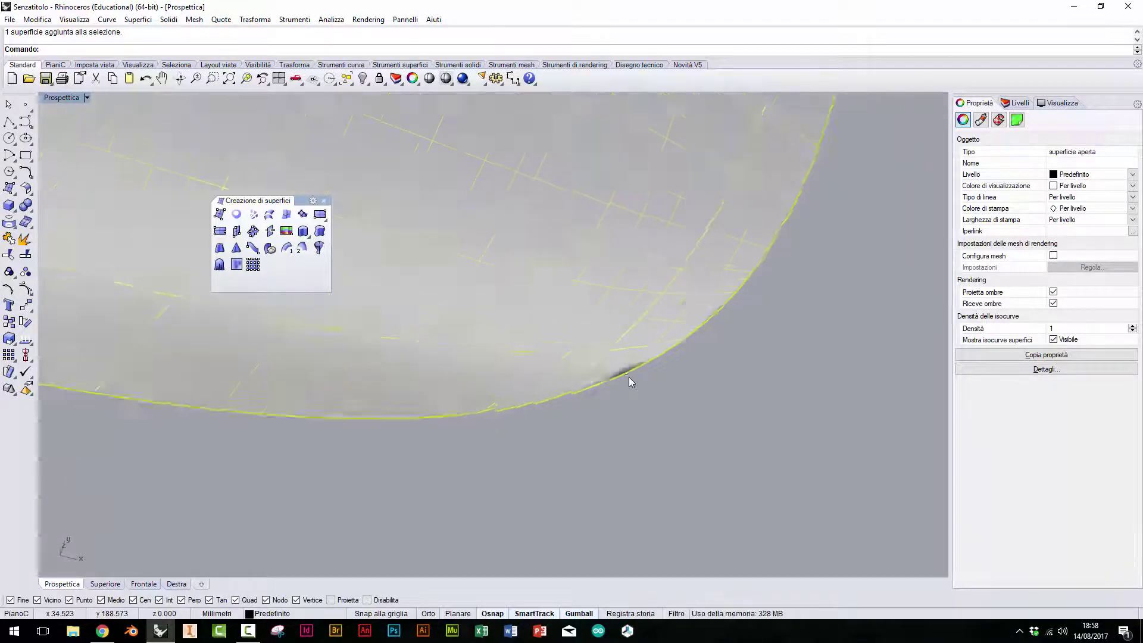
pyautogui.scroll(-2, 629, 376)
pyautogui.scroll(-2, 631, 387)
pyautogui.scroll(-1, 628, 370)
pyautogui.scroll(3, 629, 370)
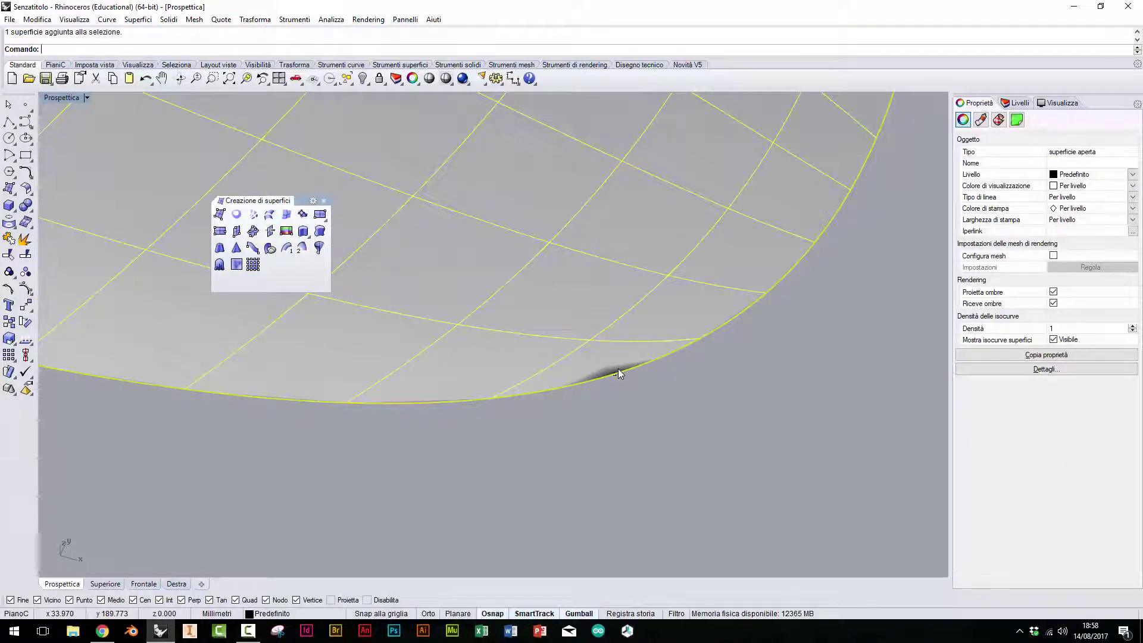
pyautogui.scroll(-3, 619, 373)
pyautogui.scroll(-3, 618, 373)
pyautogui.moveTo(608, 416); pyautogui.dragTo(475, 395, button='right')
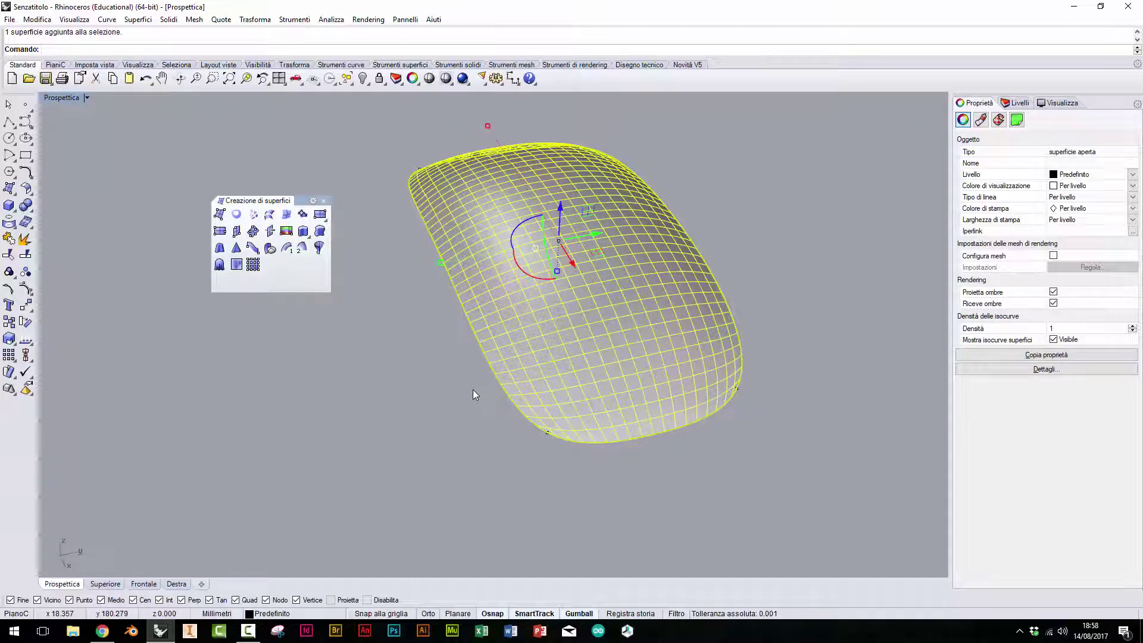
pyautogui.scroll(2, 473, 390)
pyautogui.scroll(-6, 476, 416)
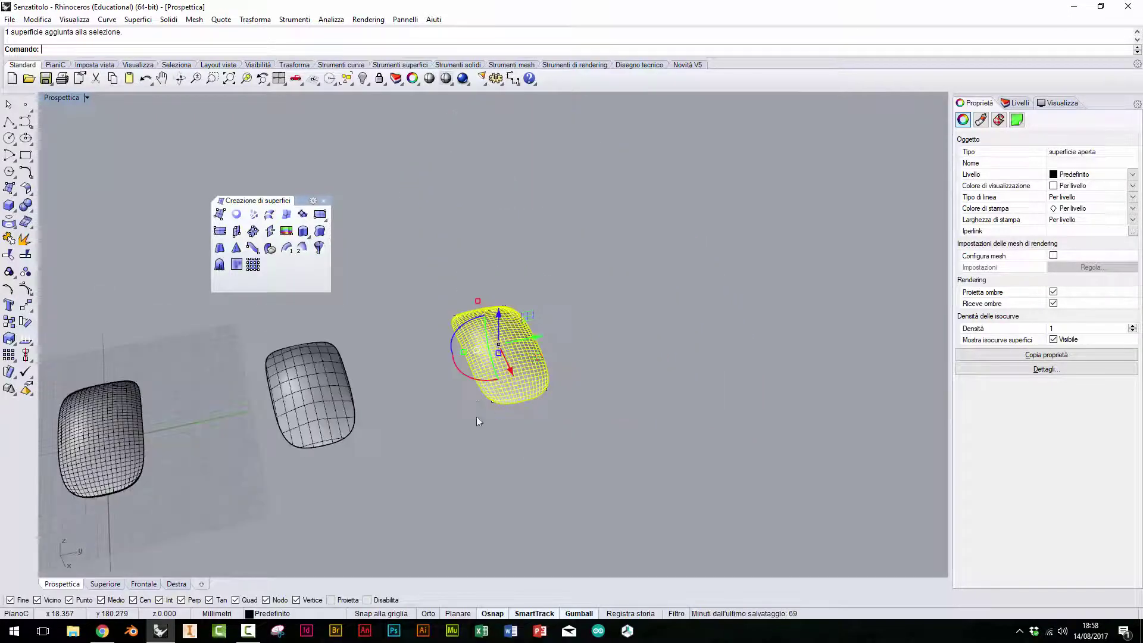
pyautogui.click(420, 429)
pyautogui.keyDown('shift'); pyautogui.moveTo(420, 433); pyautogui.dragTo(530, 421, button='right'); pyautogui.keyUp('shift')
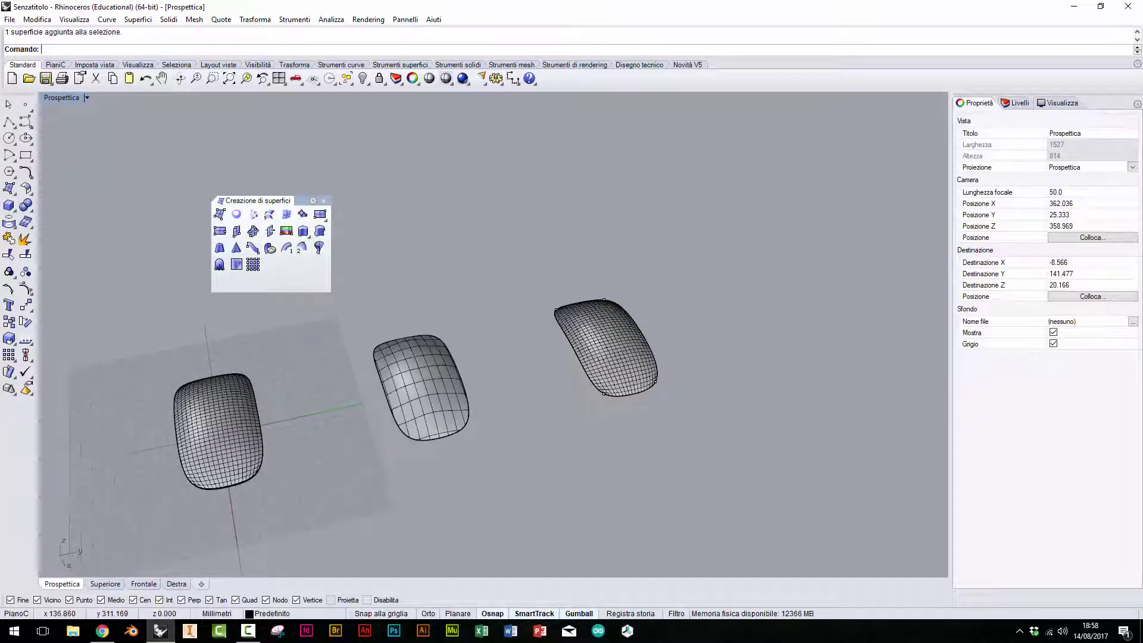
# Run Zebra analysis and orbit to view the striped bodies from several angles.
pyautogui.write('zebra')
pyautogui.press('Return')
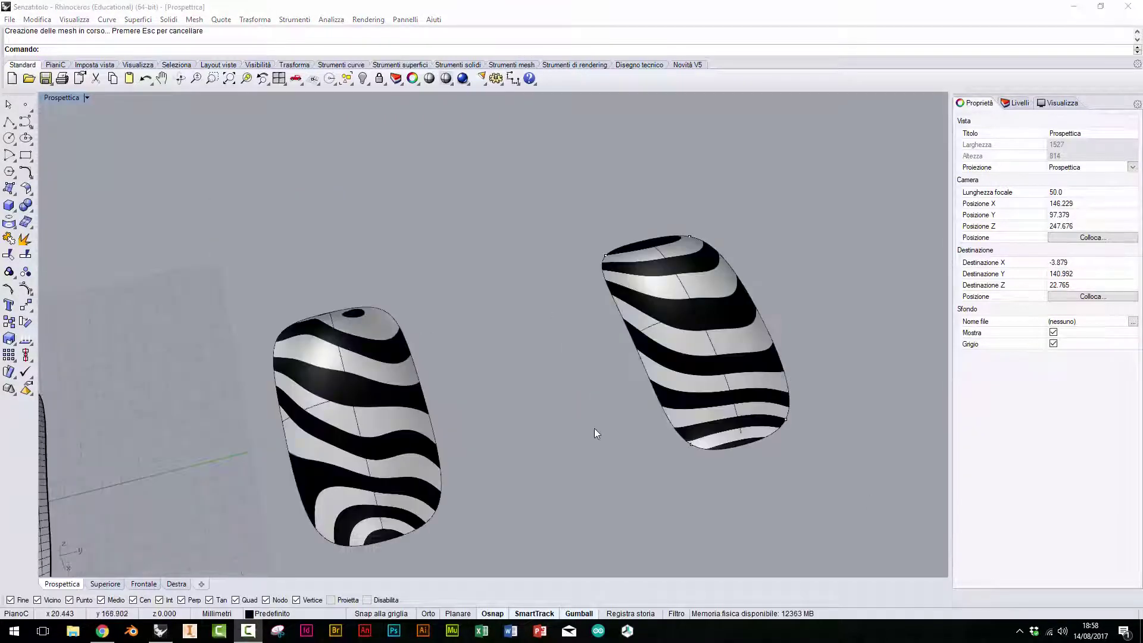
pyautogui.moveTo(595, 427)
pyautogui.mouseDown(button='right')
pyautogui.moveTo(590, 373)
pyautogui.moveTo(585, 394)
pyautogui.mouseUp(button='right')
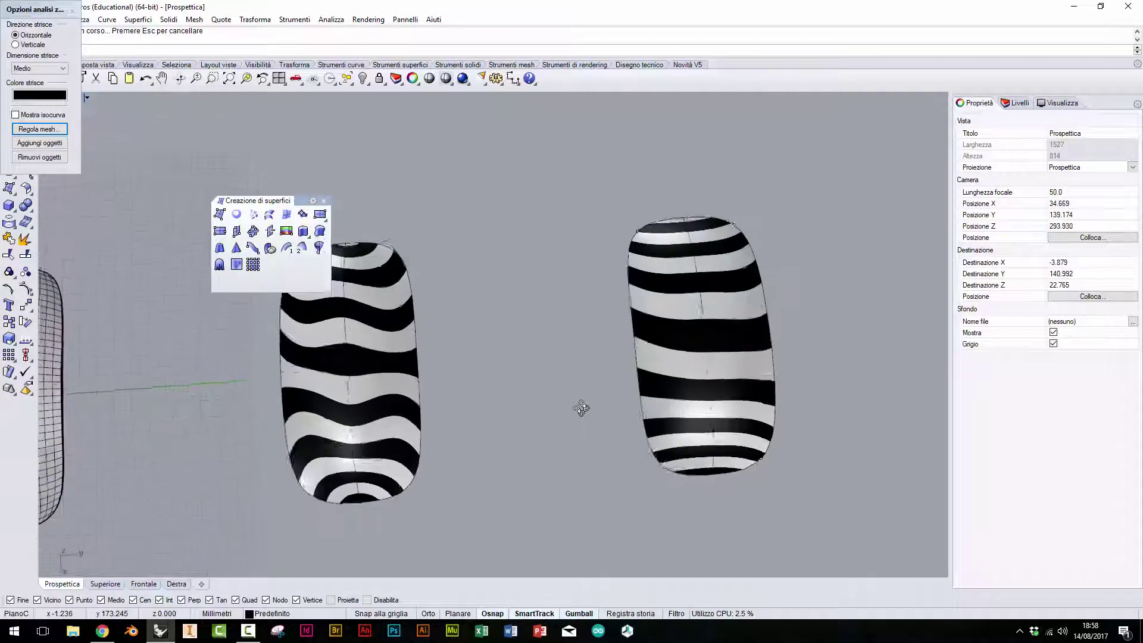
pyautogui.moveTo(585, 394); pyautogui.dragTo(724, 379, button='right')
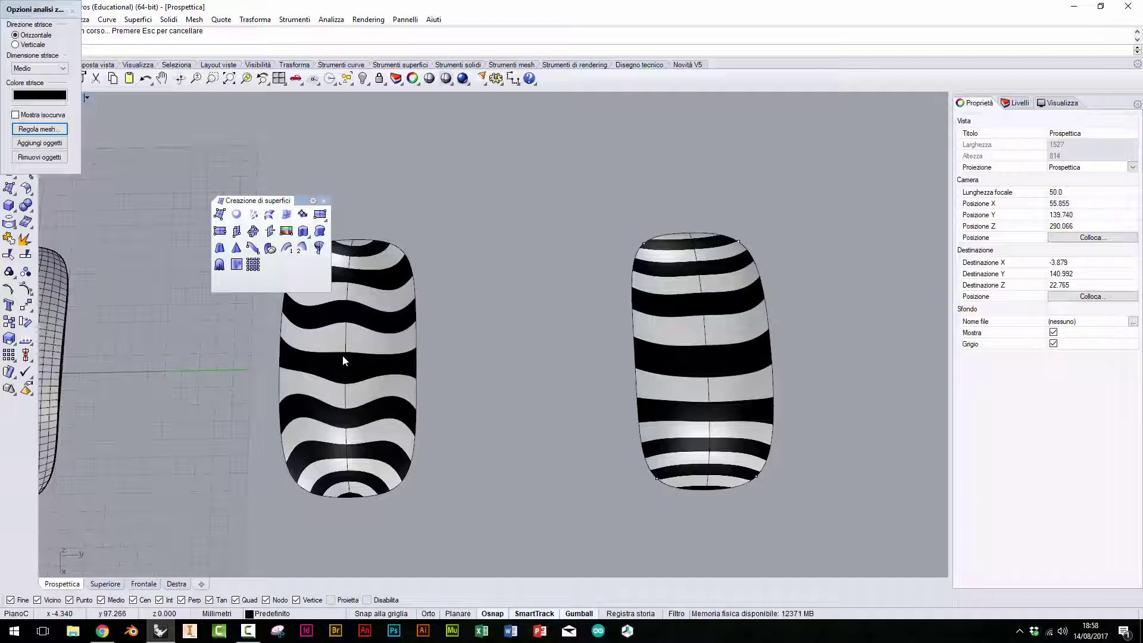
pyautogui.moveTo(369, 452)
pyautogui.mouseDown(button='right')
pyautogui.moveTo(403, 283)
pyautogui.moveTo(394, 337)
pyautogui.moveTo(726, 344)
pyautogui.mouseUp(button='right')
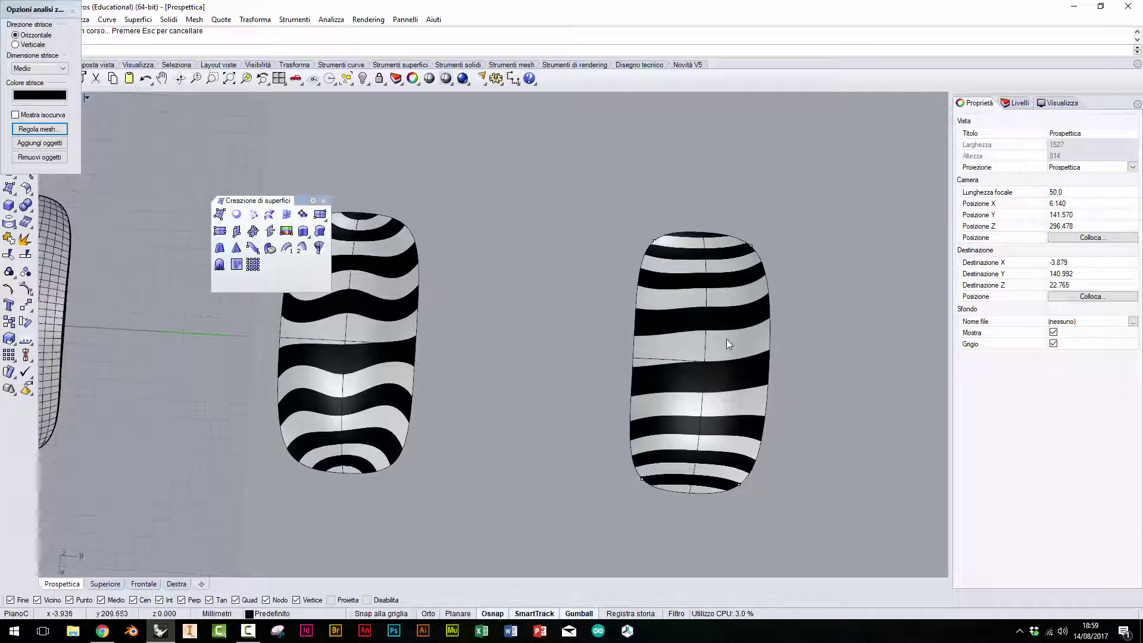
pyautogui.scroll(-3, 702, 357)
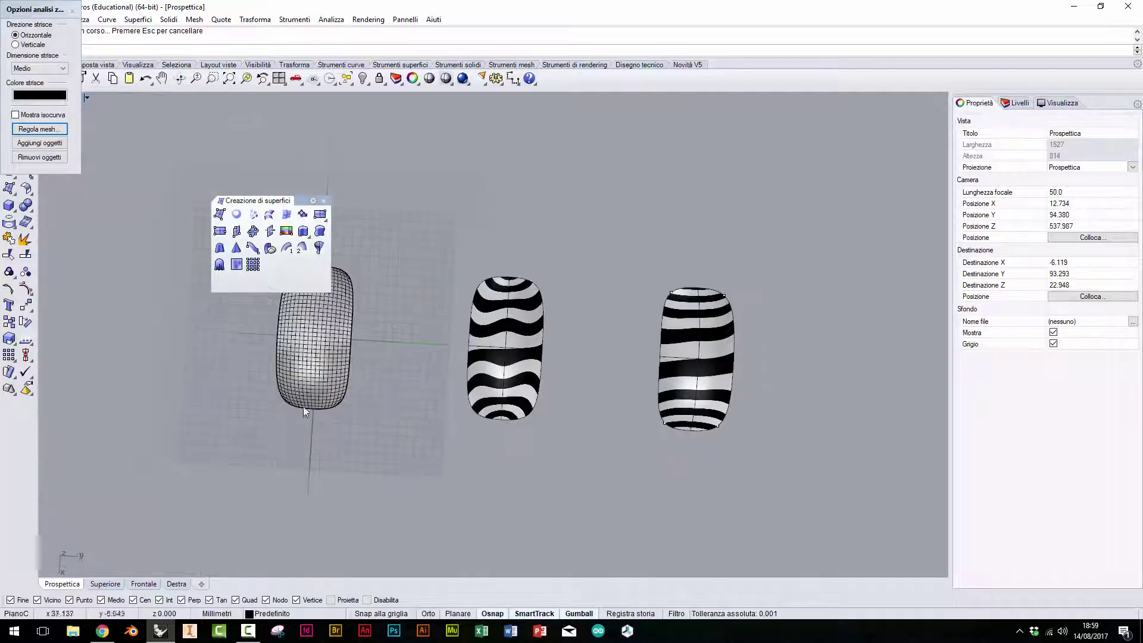
pyautogui.scroll(3, 309, 385)
# Add the left, unstriped body to the zebra analysis and orbit around all three.
pyautogui.click(309, 385)
pyautogui.moveTo(309, 385)
pyautogui.mouseDown(button='right')
pyautogui.moveTo(401, 395)
pyautogui.moveTo(447, 247)
pyautogui.moveTo(600, 263)
pyautogui.moveTo(557, 223)
pyautogui.mouseUp(button='right')
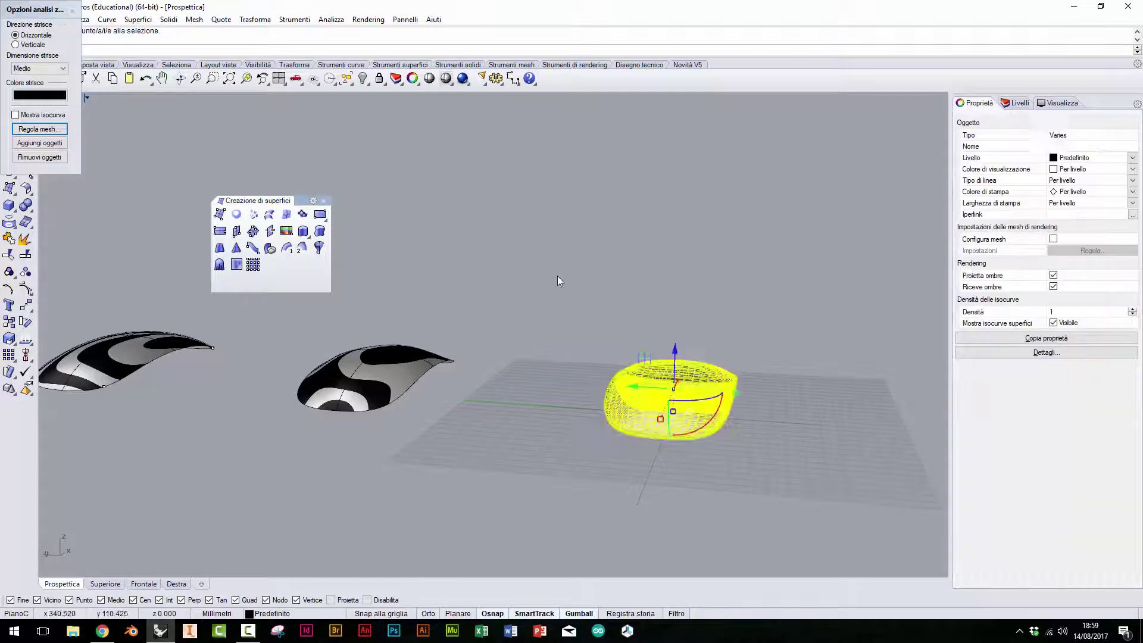
pyautogui.moveTo(773, 298)
pyautogui.mouseDown(button='right')
pyautogui.moveTo(740, 447)
pyautogui.moveTo(749, 462)
pyautogui.moveTo(720, 234)
pyautogui.moveTo(743, 288)
pyautogui.moveTo(416, 395)
pyautogui.moveTo(344, 379)
pyautogui.mouseUp(button='right')
pyautogui.scroll(-5, 403, 393)
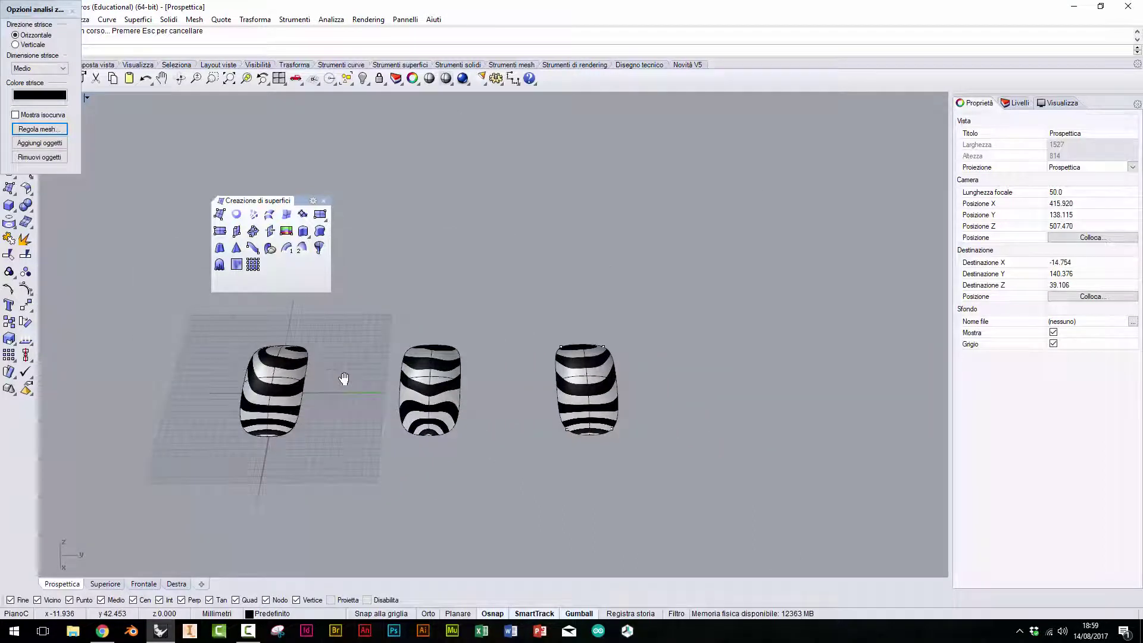